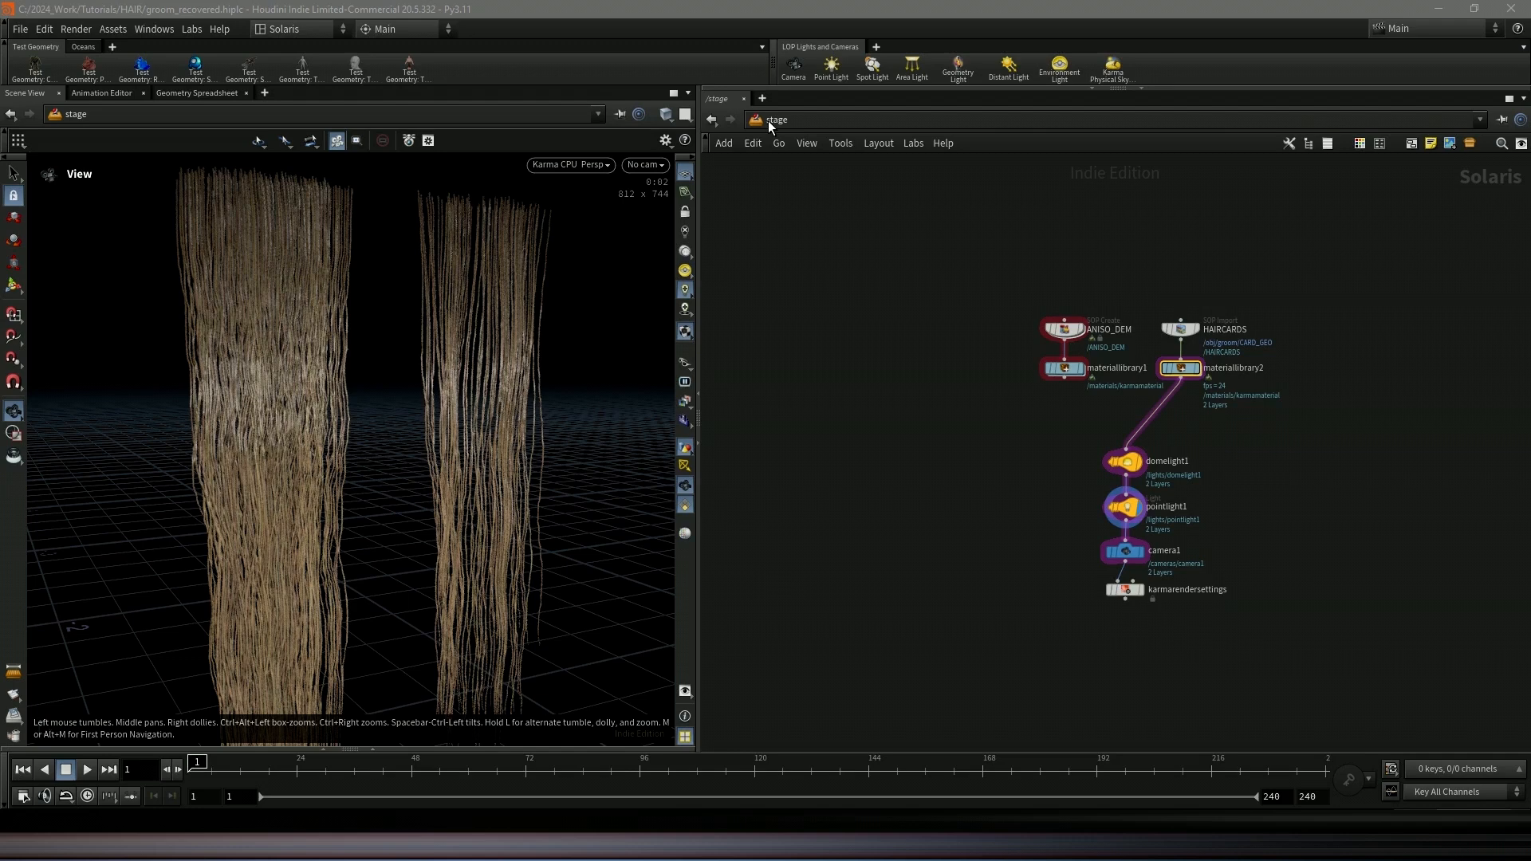
Switch the network from the stage to the object level and enter the groom geometry network.
{"action": "left_click", "coordinate": [768, 121]}
{"action": "left_click", "coordinate": [746, 122]}
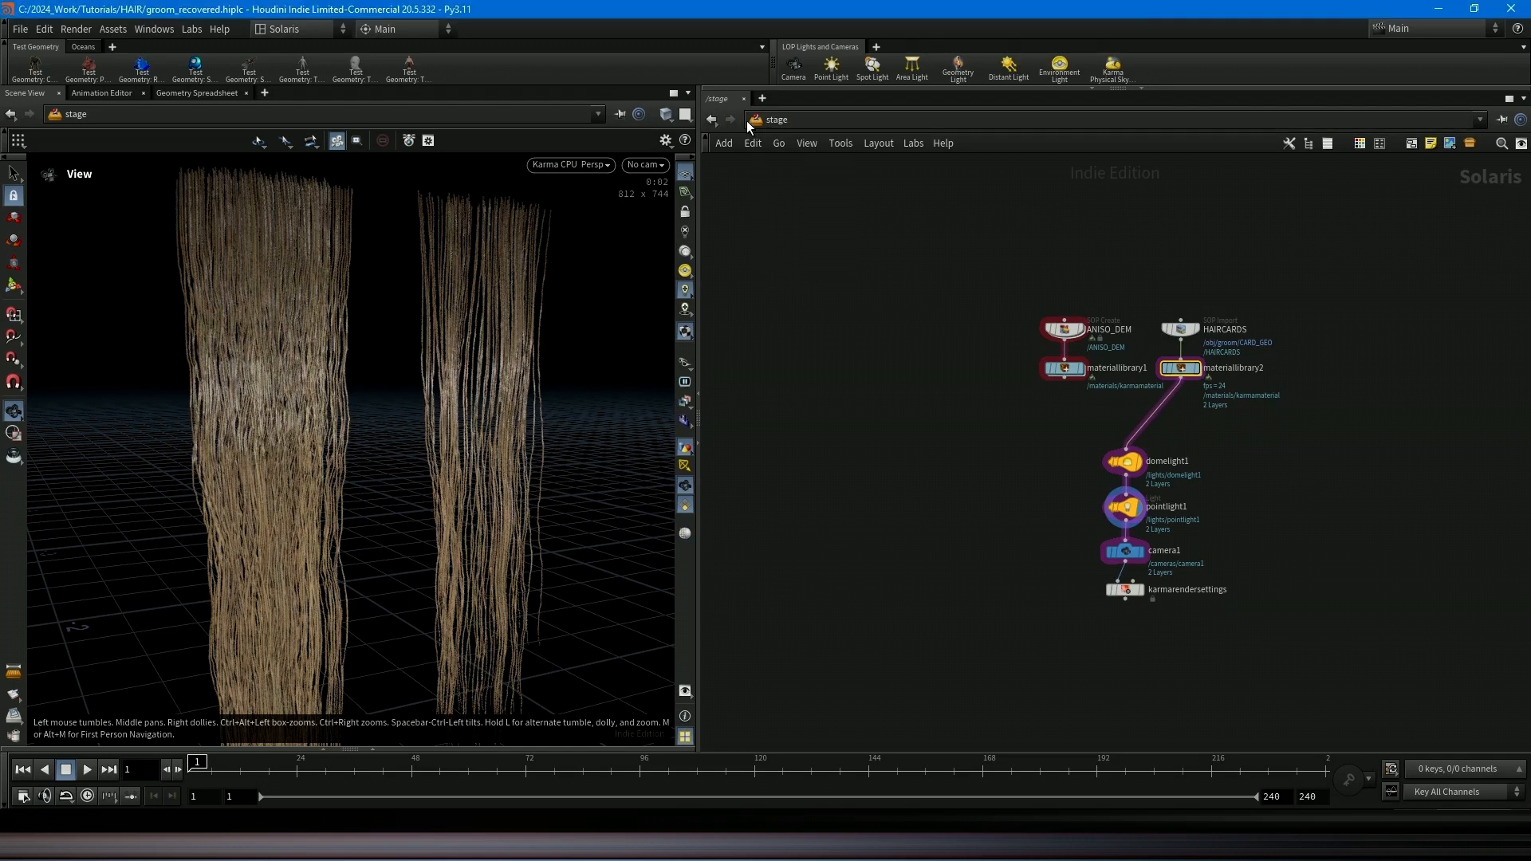
{"action": "left_click", "coordinate": [751, 121]}
{"action": "left_click", "coordinate": [792, 194]}
{"action": "double_click", "coordinate": [1083, 415]}
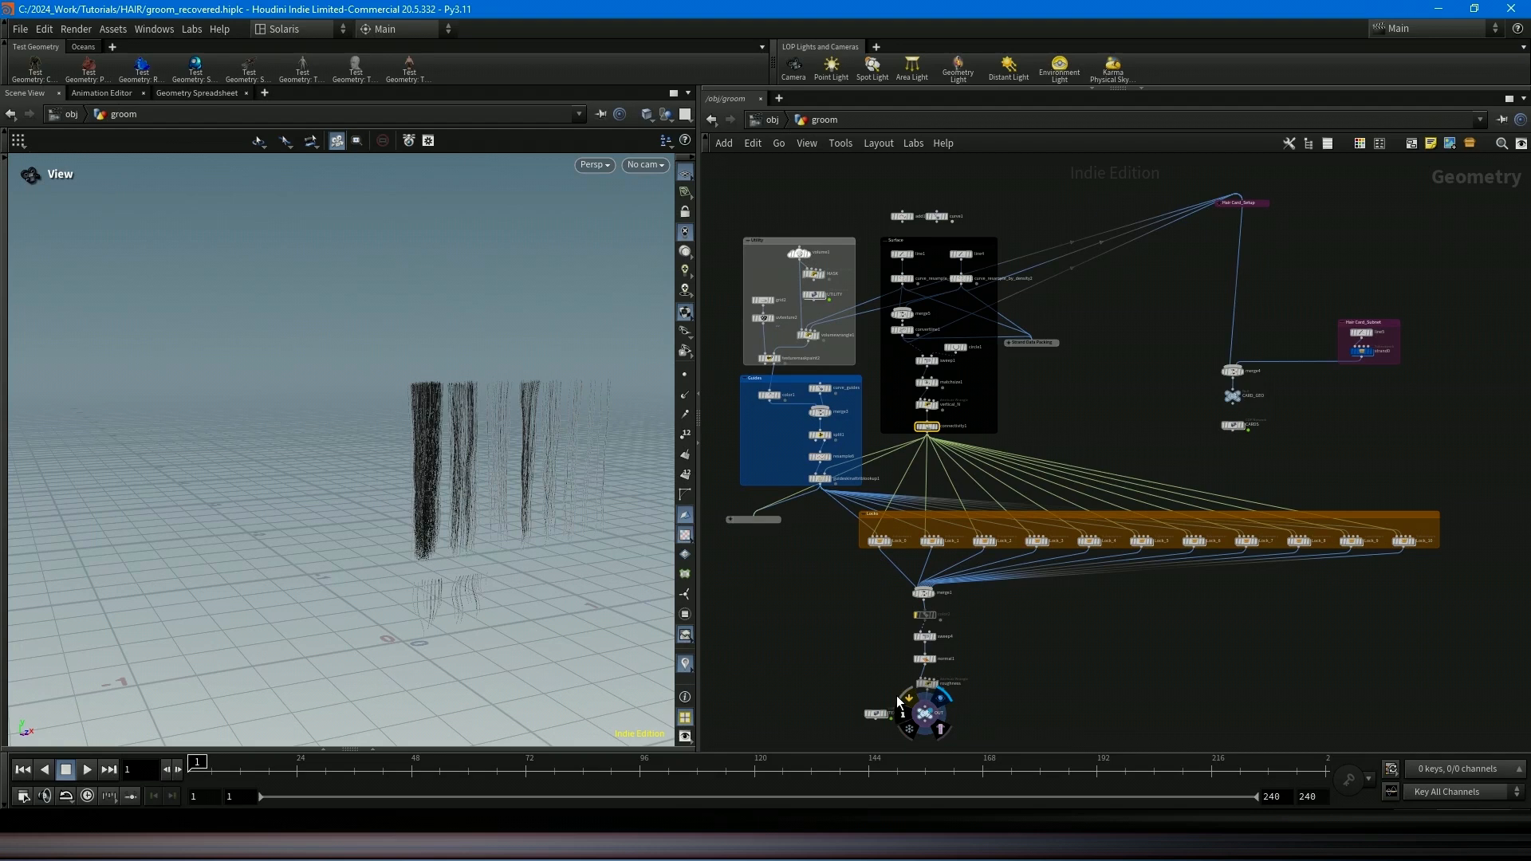
Examine the groomed hair strands, the connectivity1 strips and the line1 and line4 source lines in the Surface group.
{"action": "left_click_drag", "start_coordinate": [418, 498], "coordinate": [375, 489]}
{"action": "middle_click_drag", "start_coordinate": [376, 488], "coordinate": [239, 478]}
{"action": "right_click_drag", "start_coordinate": [239, 478], "coordinate": [375, 446]}
{"action": "middle_click_drag", "start_coordinate": [636, 430], "coordinate": [605, 355]}
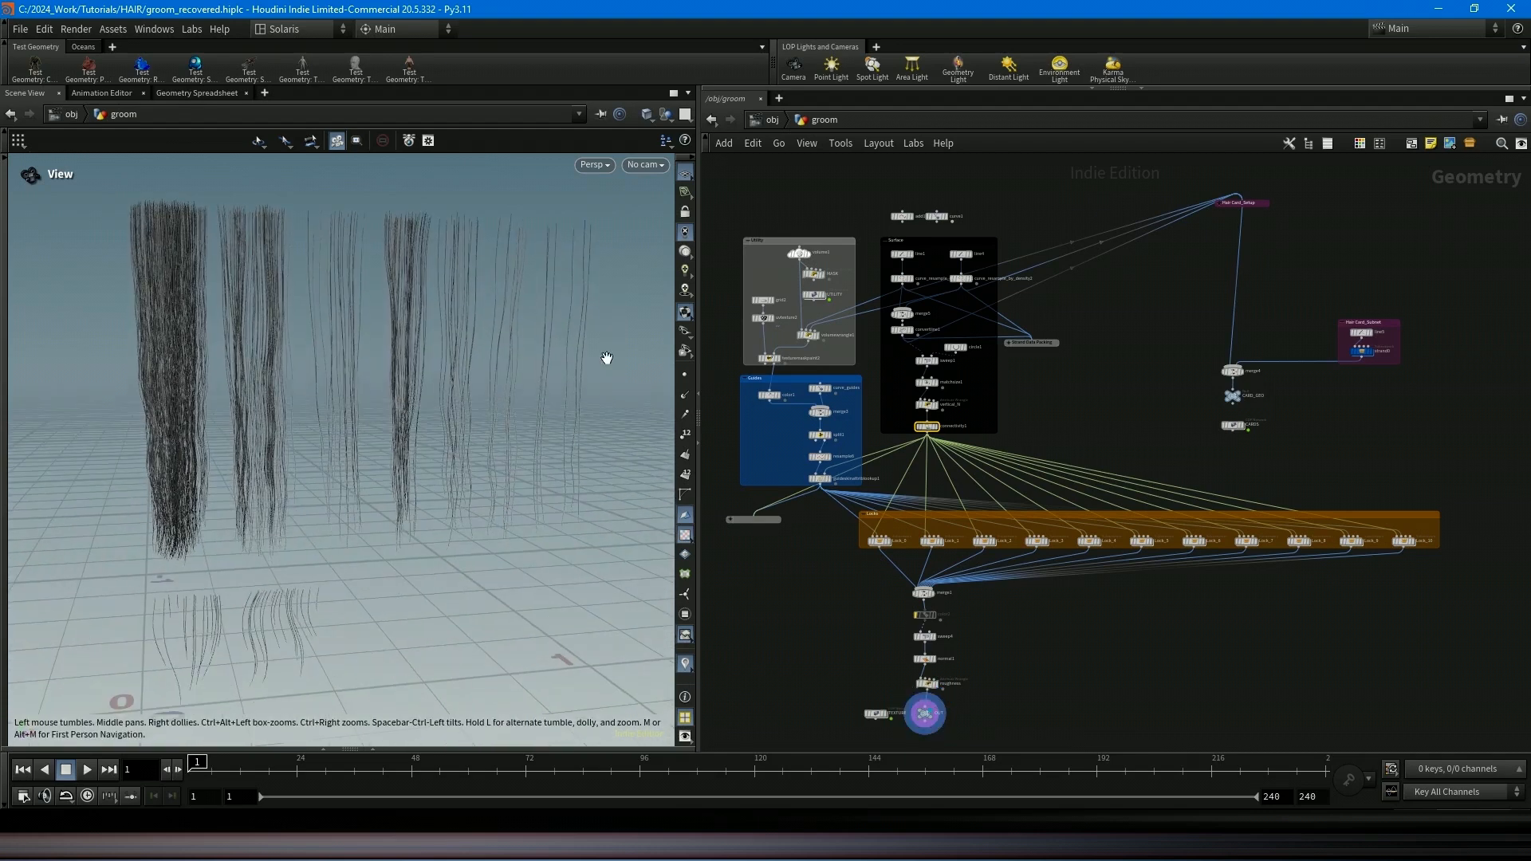
{"action": "scroll", "coordinate": [939, 407], "scroll_direction": "up", "scroll_amount": 1}
{"action": "left_click", "coordinate": [937, 429]}
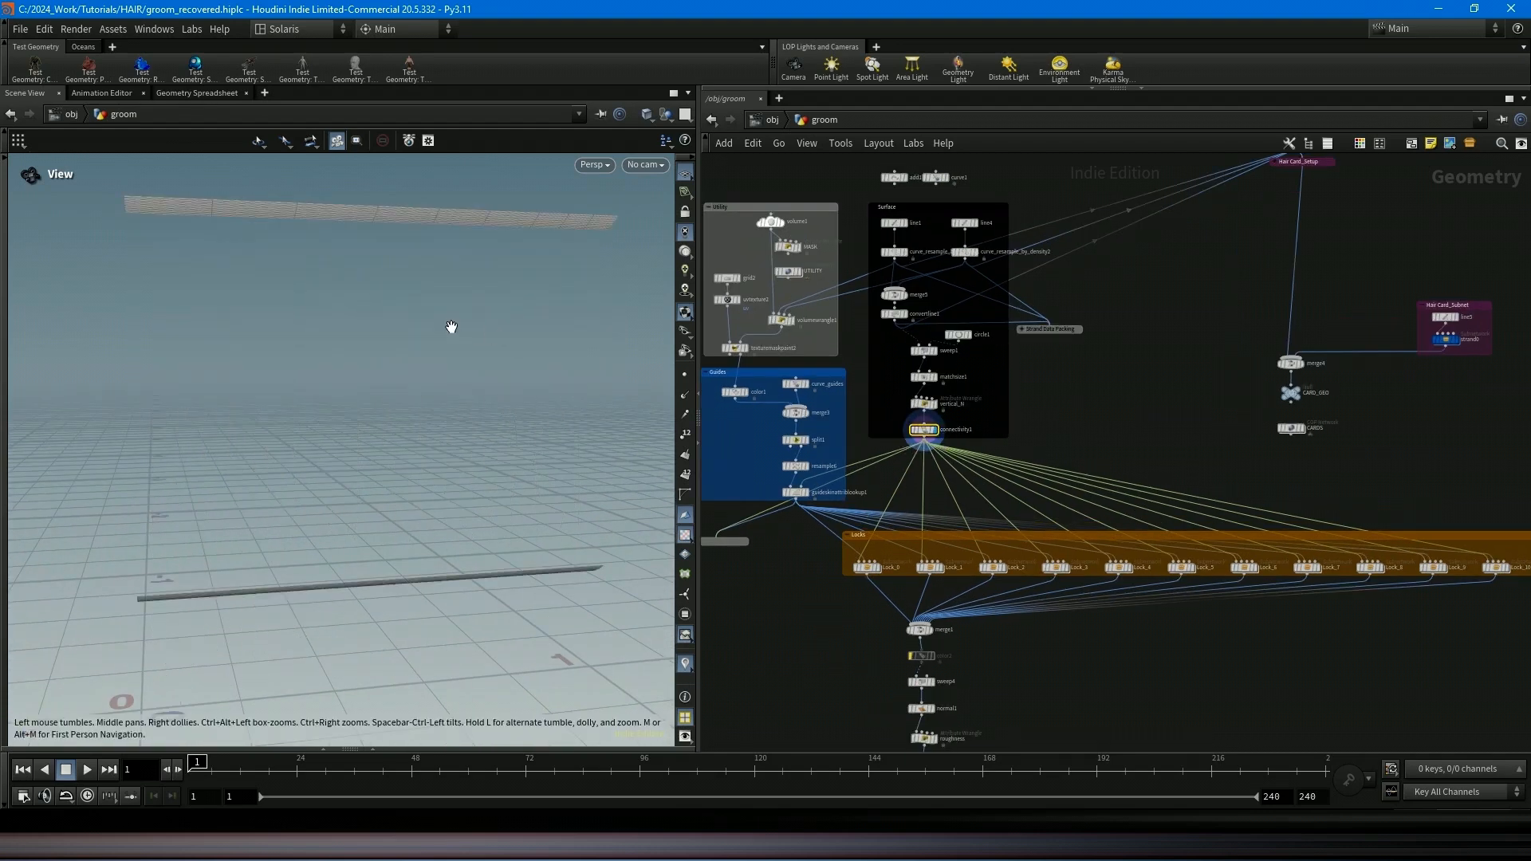
{"action": "left_click_drag", "start_coordinate": [448, 326], "coordinate": [571, 314]}
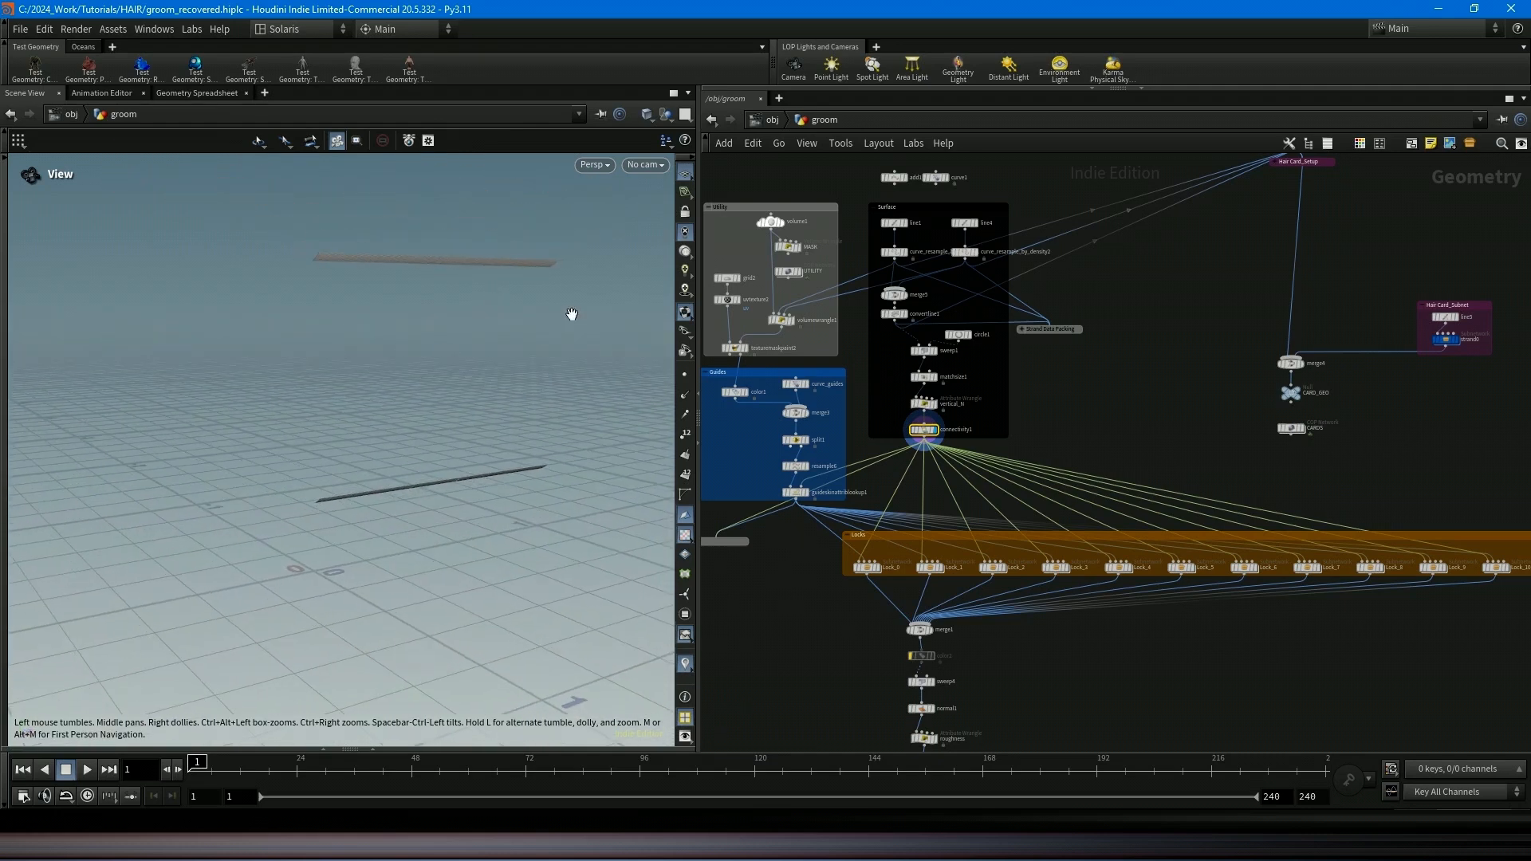
{"action": "left_click", "coordinate": [907, 226]}
{"action": "left_click", "coordinate": [978, 226]}
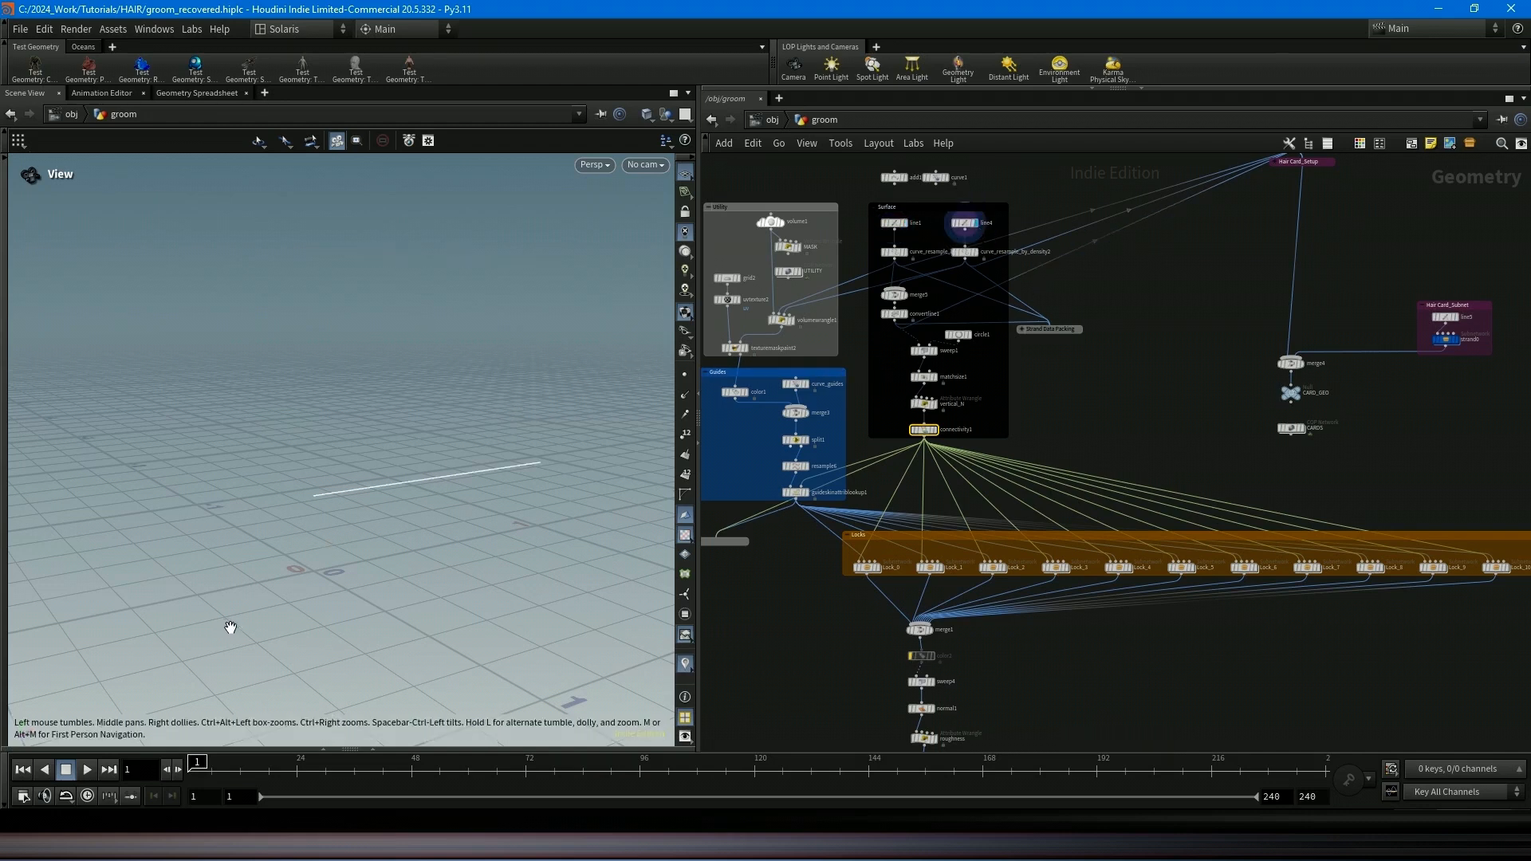
Display the texturemaskpaint2 node with its parameters and enlarge its brush radius to about 0.054.
{"action": "left_click", "coordinate": [747, 349]}
{"action": "left_click", "coordinate": [3, 163]}
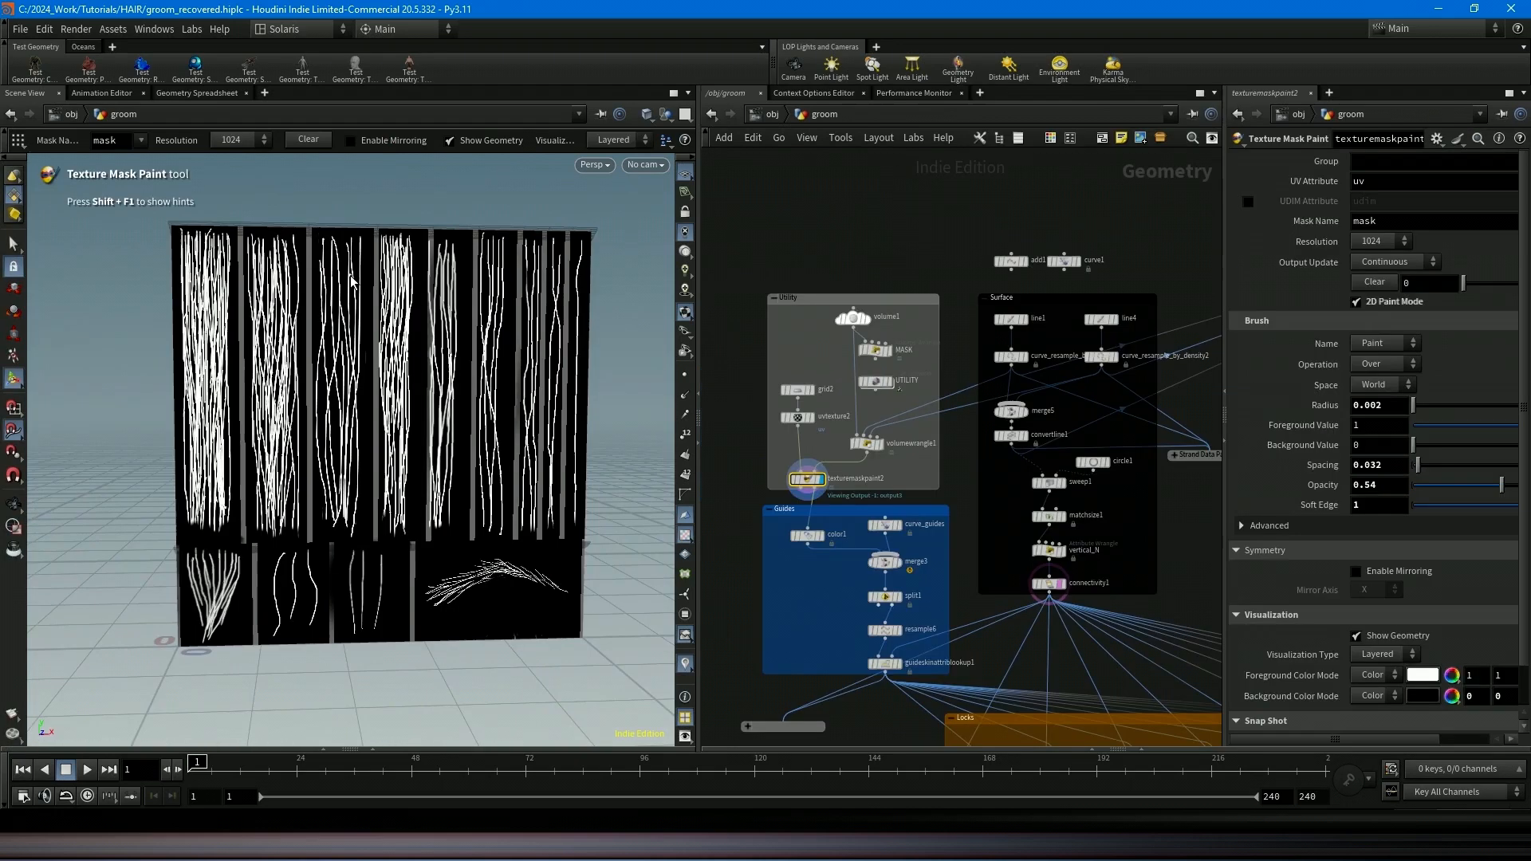
{"action": "scroll", "coordinate": [319, 316], "scroll_direction": "up", "scroll_amount": 5}
Paint temporary circles on the mask around the long strand columns and the short strand cards below them, undoing each stroke.
{"action": "mouse_move", "coordinate": [369, 273]}
{"action": "left_mouse_down"}
{"action": "mouse_move", "coordinate": [342, 480]}
{"action": "mouse_move", "coordinate": [168, 281]}
{"action": "left_mouse_up"}
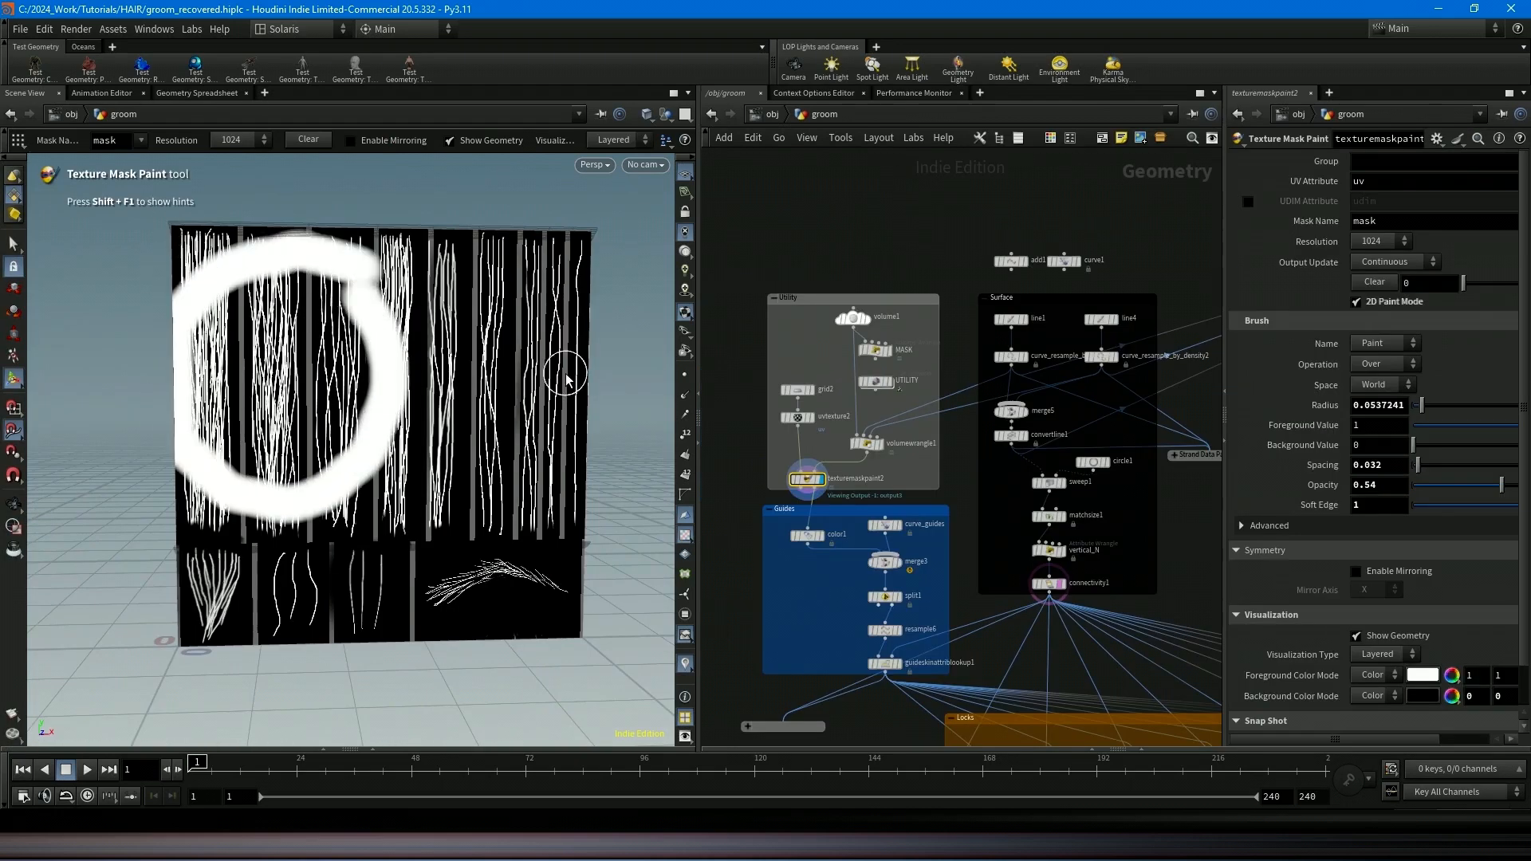
{"action": "key", "text": "ctrl+z"}
{"action": "mouse_move", "coordinate": [498, 244]}
{"action": "left_mouse_down"}
{"action": "mouse_move", "coordinate": [427, 514]}
{"action": "mouse_move", "coordinate": [488, 285]}
{"action": "left_mouse_up"}
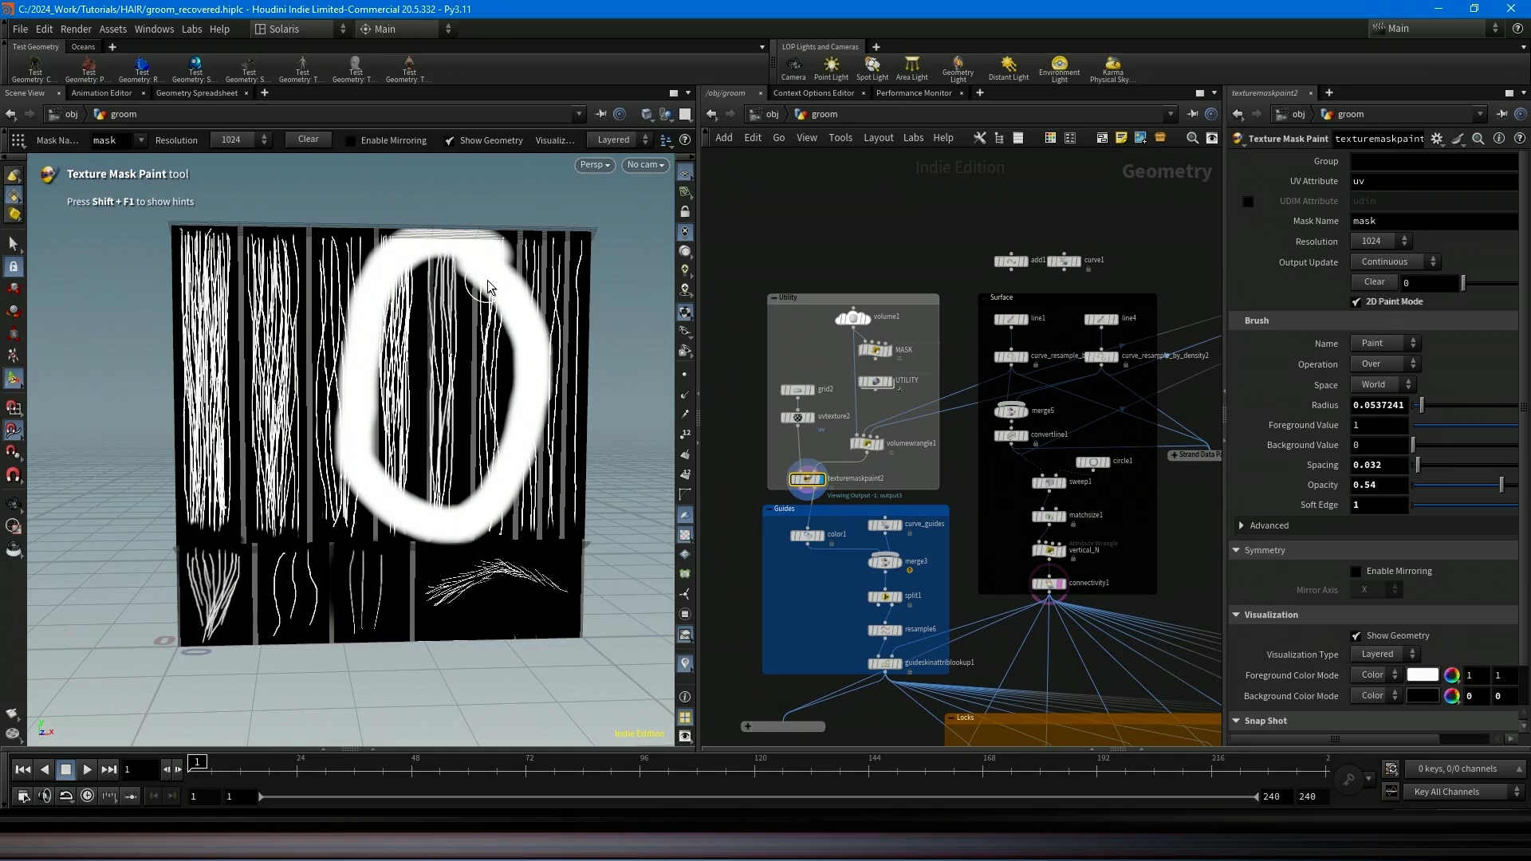
{"action": "key", "text": "ctrl+z"}
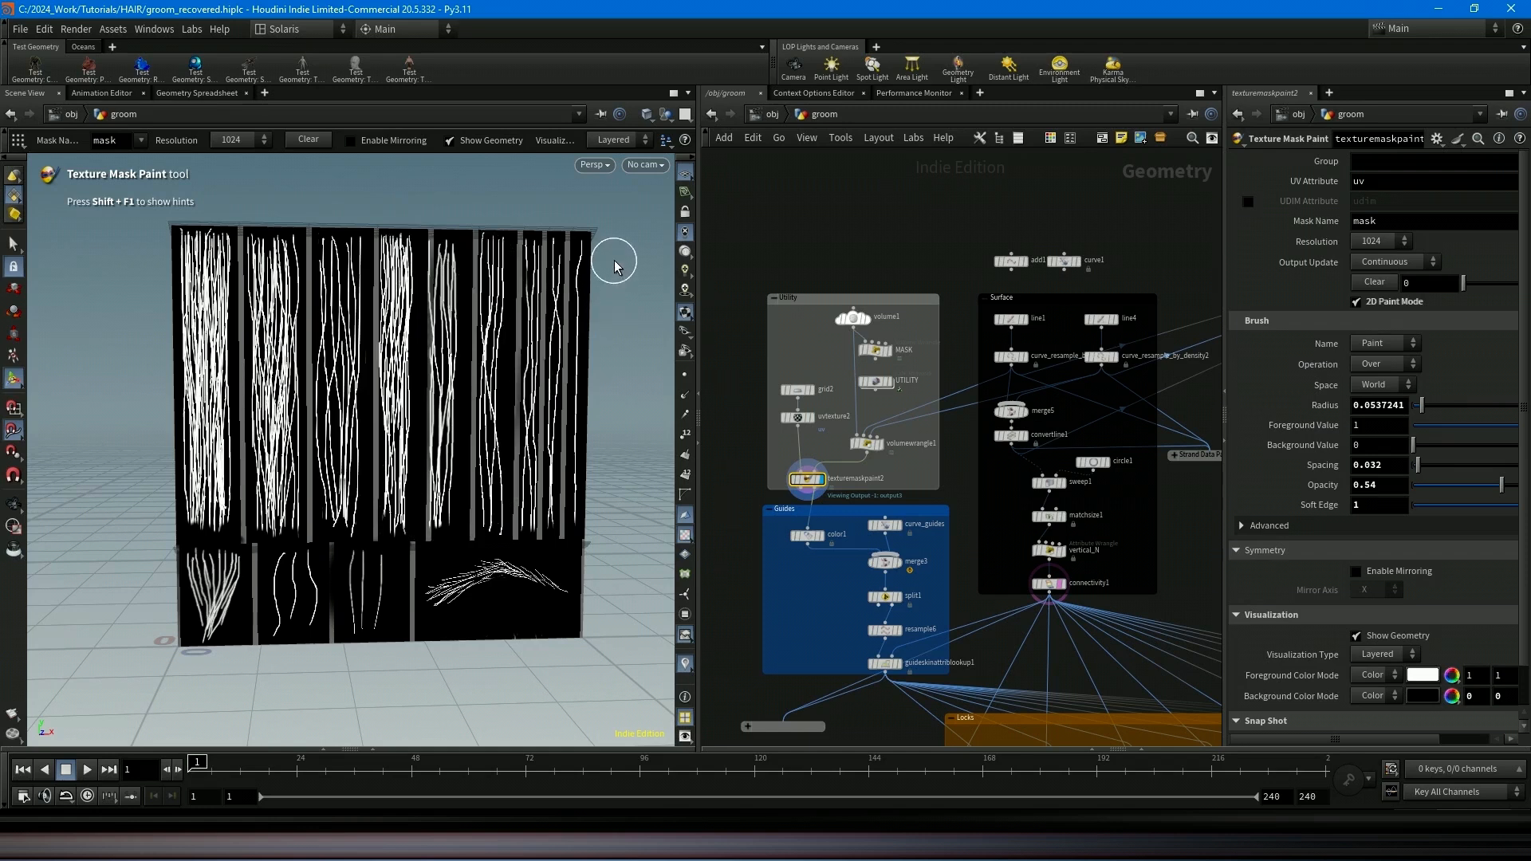
{"action": "left_click_drag", "start_coordinate": [615, 266], "coordinate": [590, 549]}
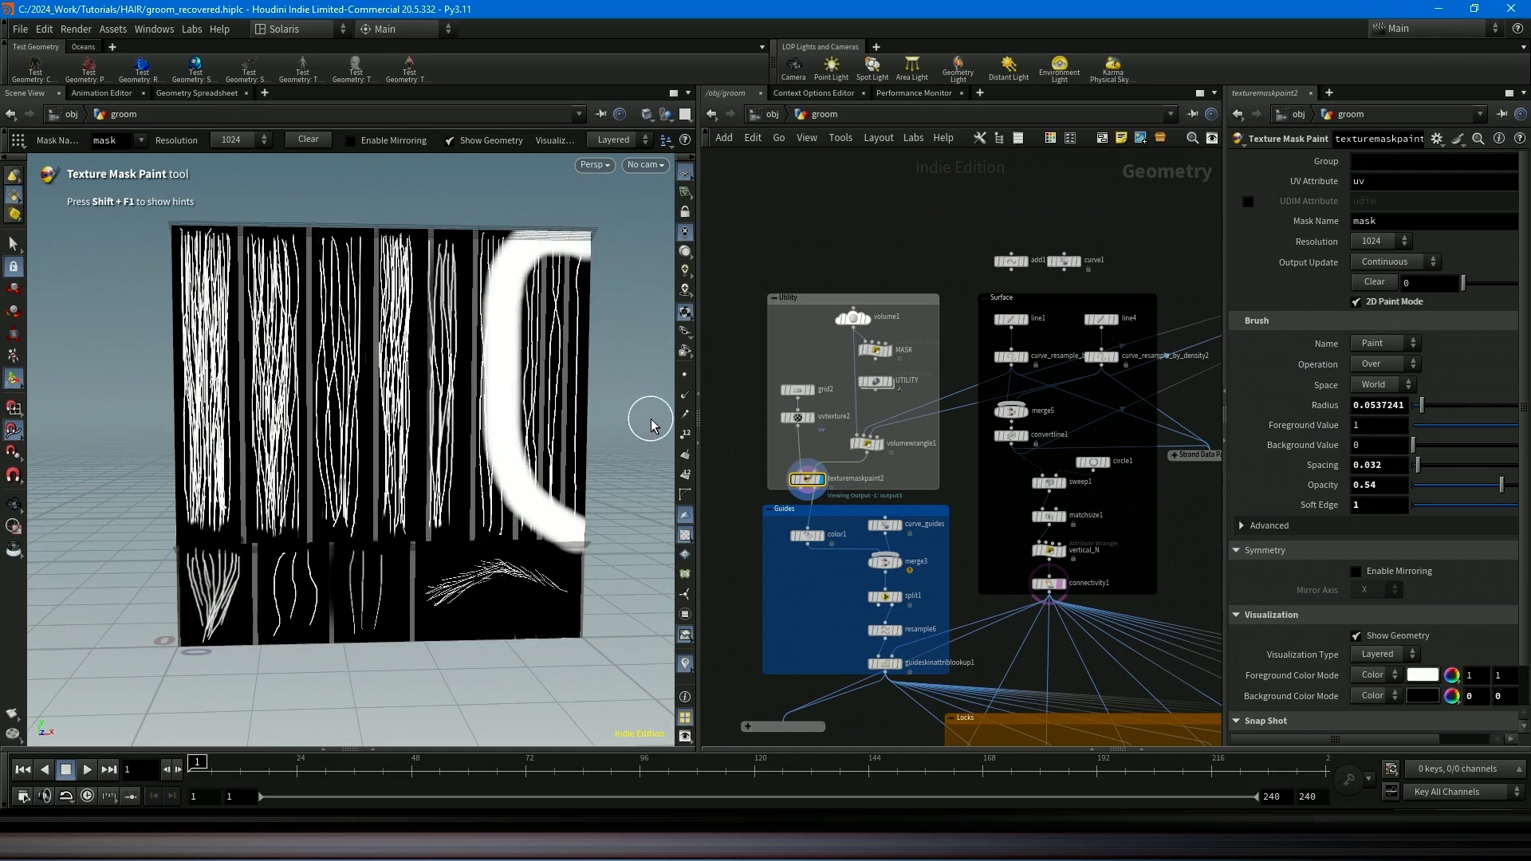
{"action": "key", "text": "ctrl+z"}
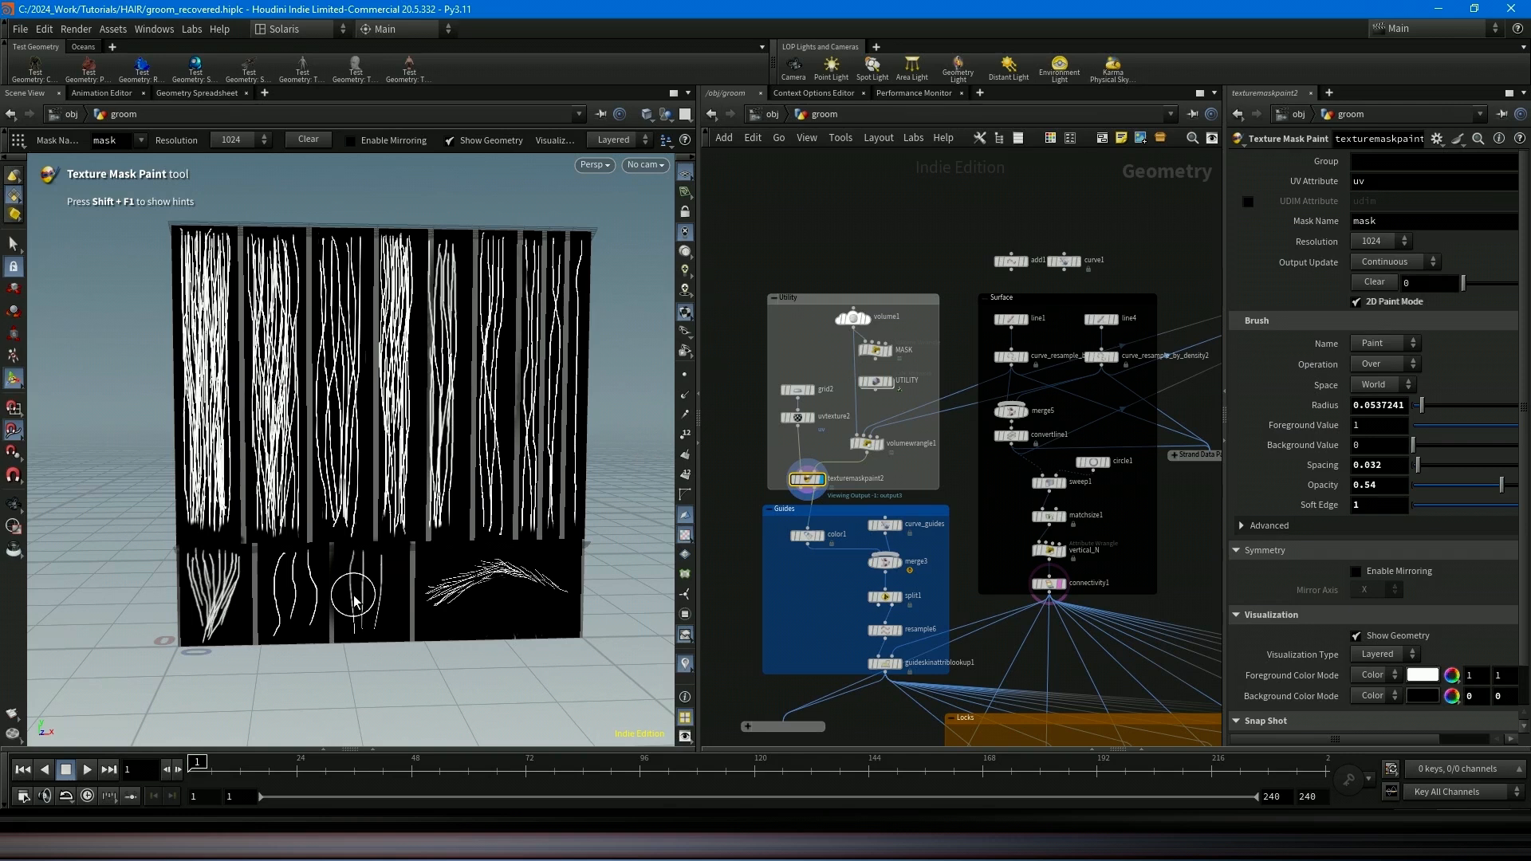
{"action": "mouse_move", "coordinate": [199, 558]}
{"action": "left_mouse_down"}
{"action": "mouse_move", "coordinate": [139, 584]}
{"action": "mouse_move", "coordinate": [85, 574]}
{"action": "left_mouse_up"}
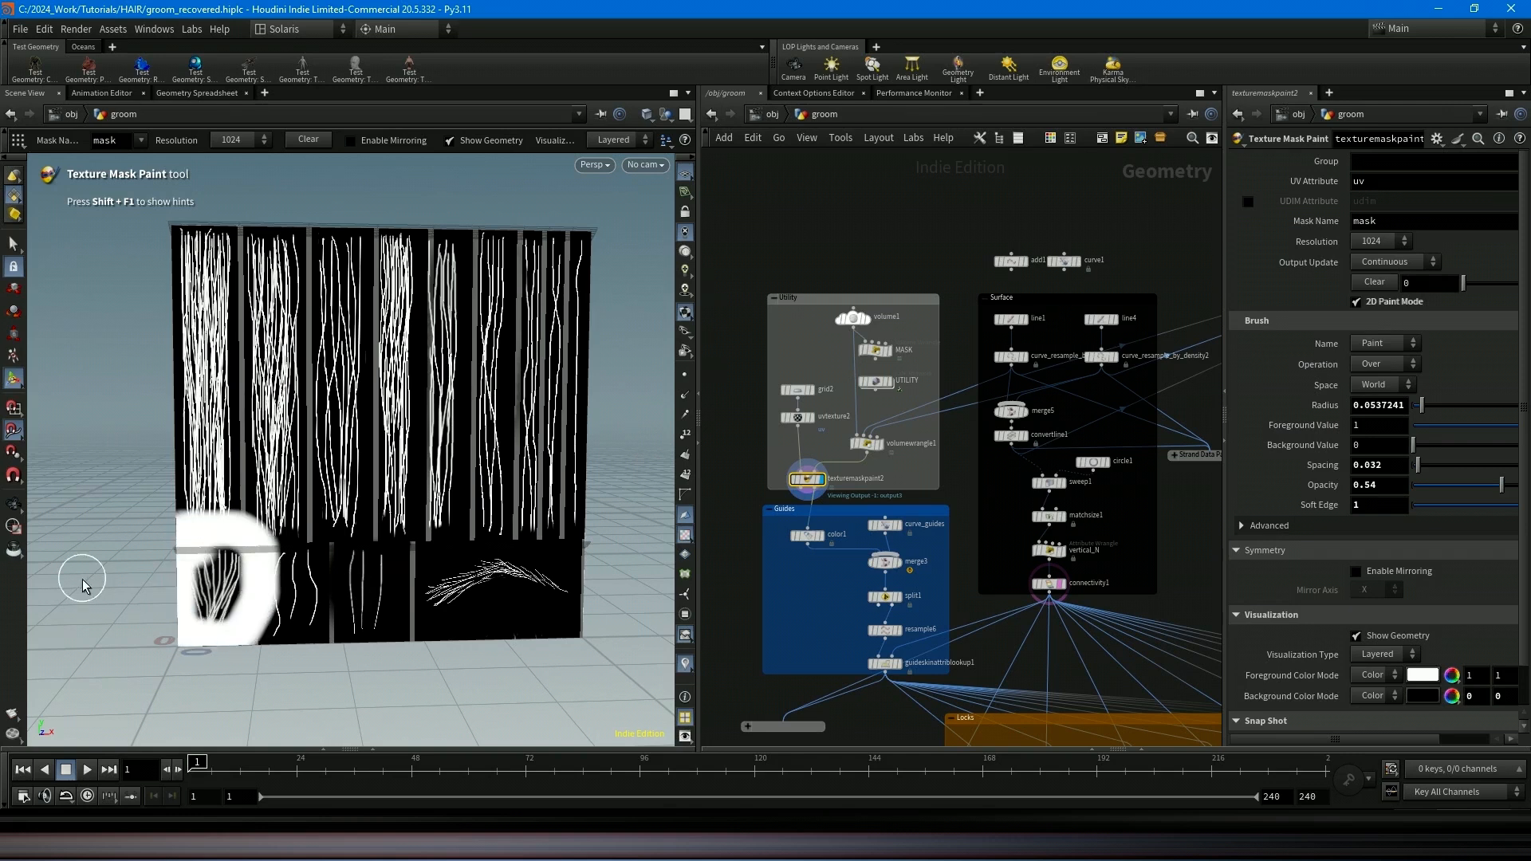
{"action": "key", "text": "ctrl+z"}
{"action": "mouse_move", "coordinate": [380, 569]}
{"action": "left_mouse_down"}
{"action": "mouse_move", "coordinate": [323, 514]}
{"action": "mouse_move", "coordinate": [307, 642]}
{"action": "mouse_move", "coordinate": [413, 614]}
{"action": "mouse_move", "coordinate": [378, 531]}
{"action": "left_mouse_up"}
{"action": "key", "text": "ctrl+z"}
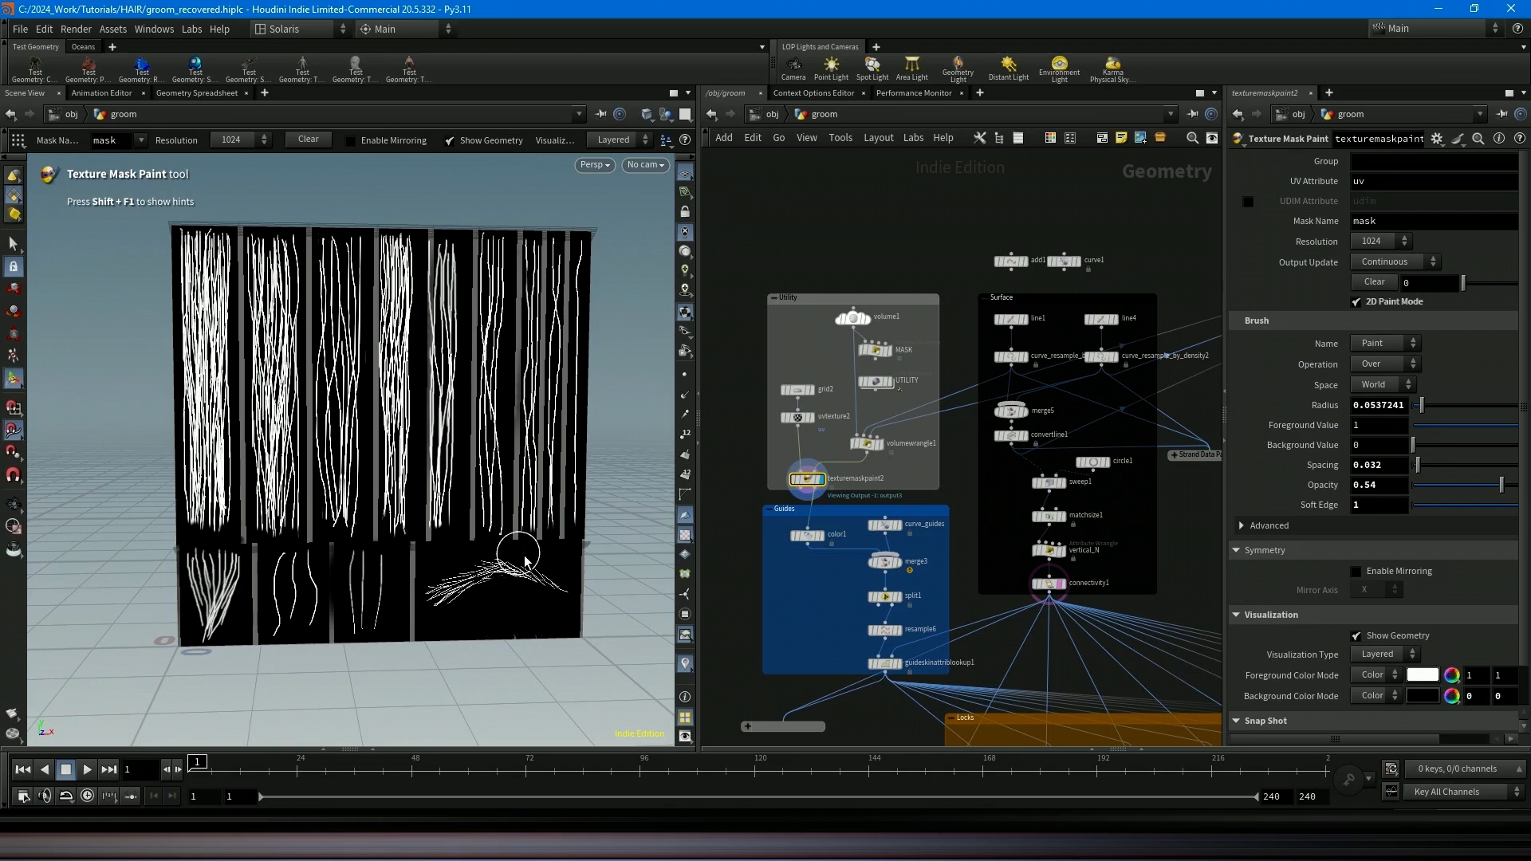
Check the line1 and line4 nodes, and move point 2 of curve_resample_by_density1's density ramp to about 0.557.
{"action": "left_click", "coordinate": [1026, 322]}
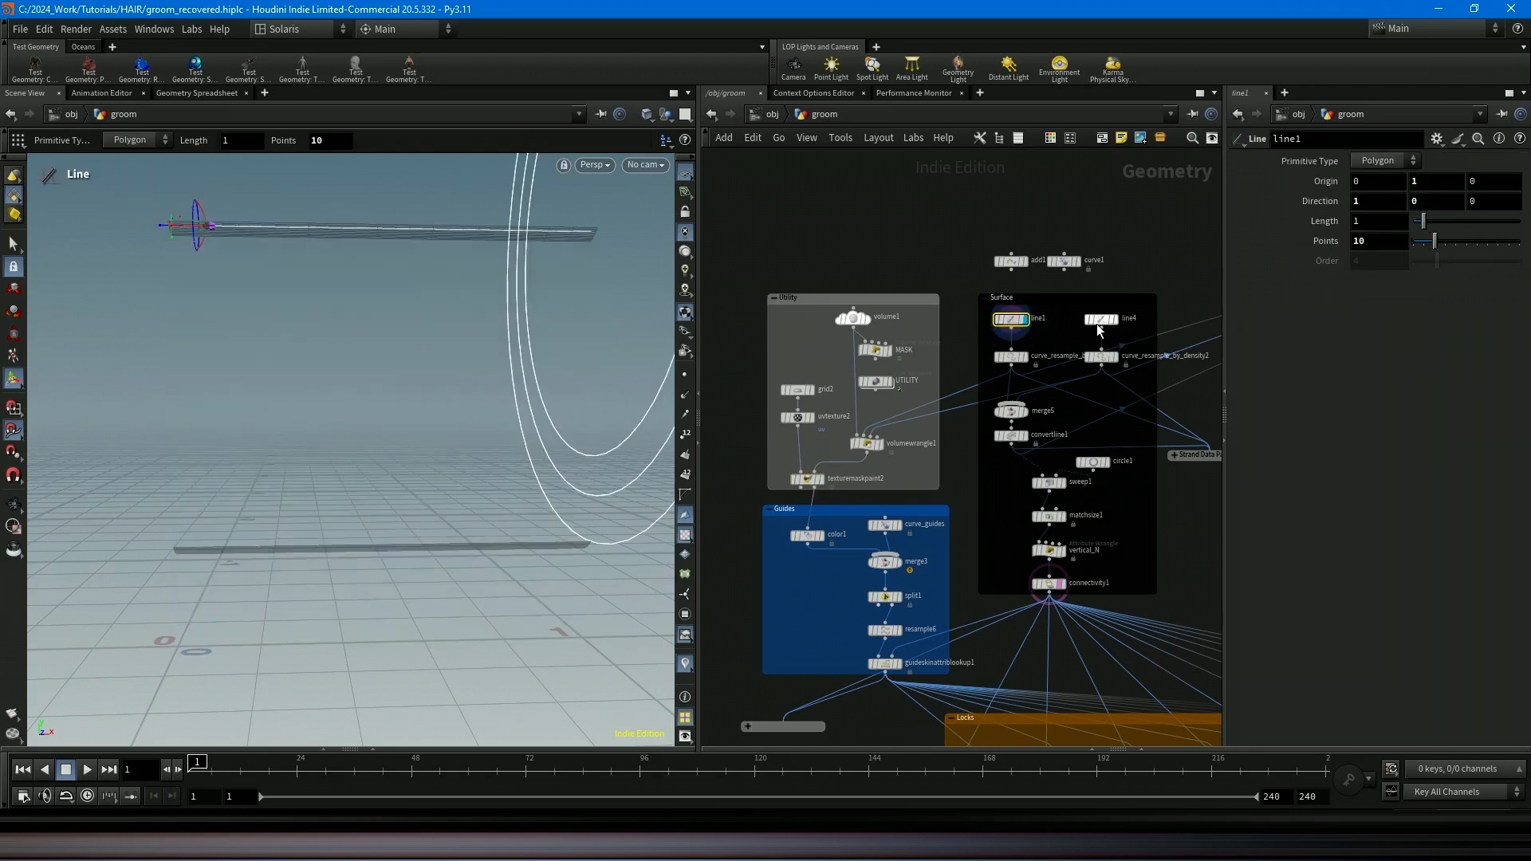
{"action": "left_click", "coordinate": [1103, 323]}
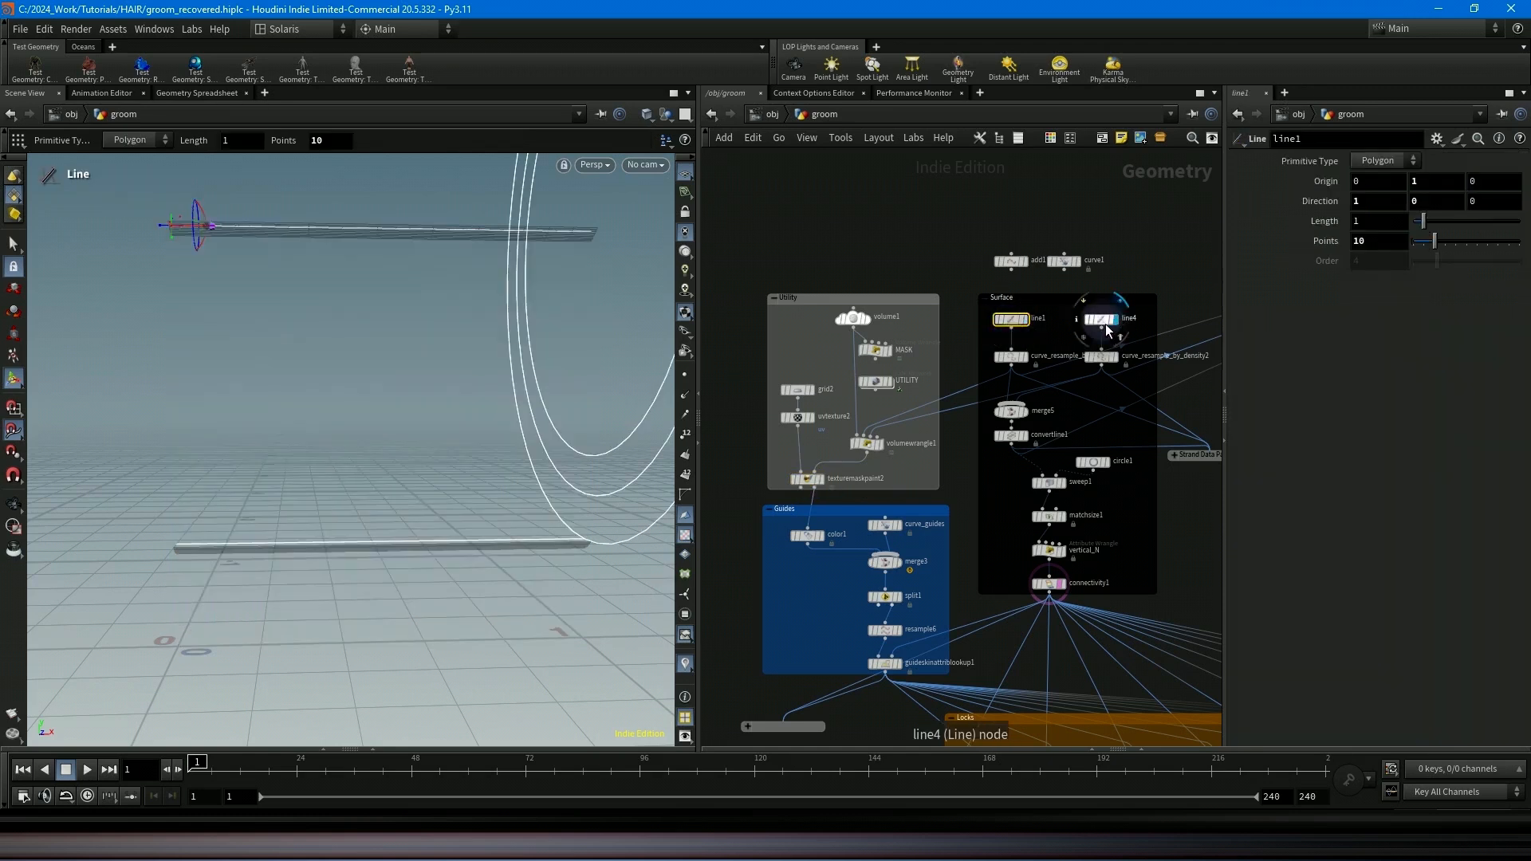
{"action": "left_click", "coordinate": [1032, 365]}
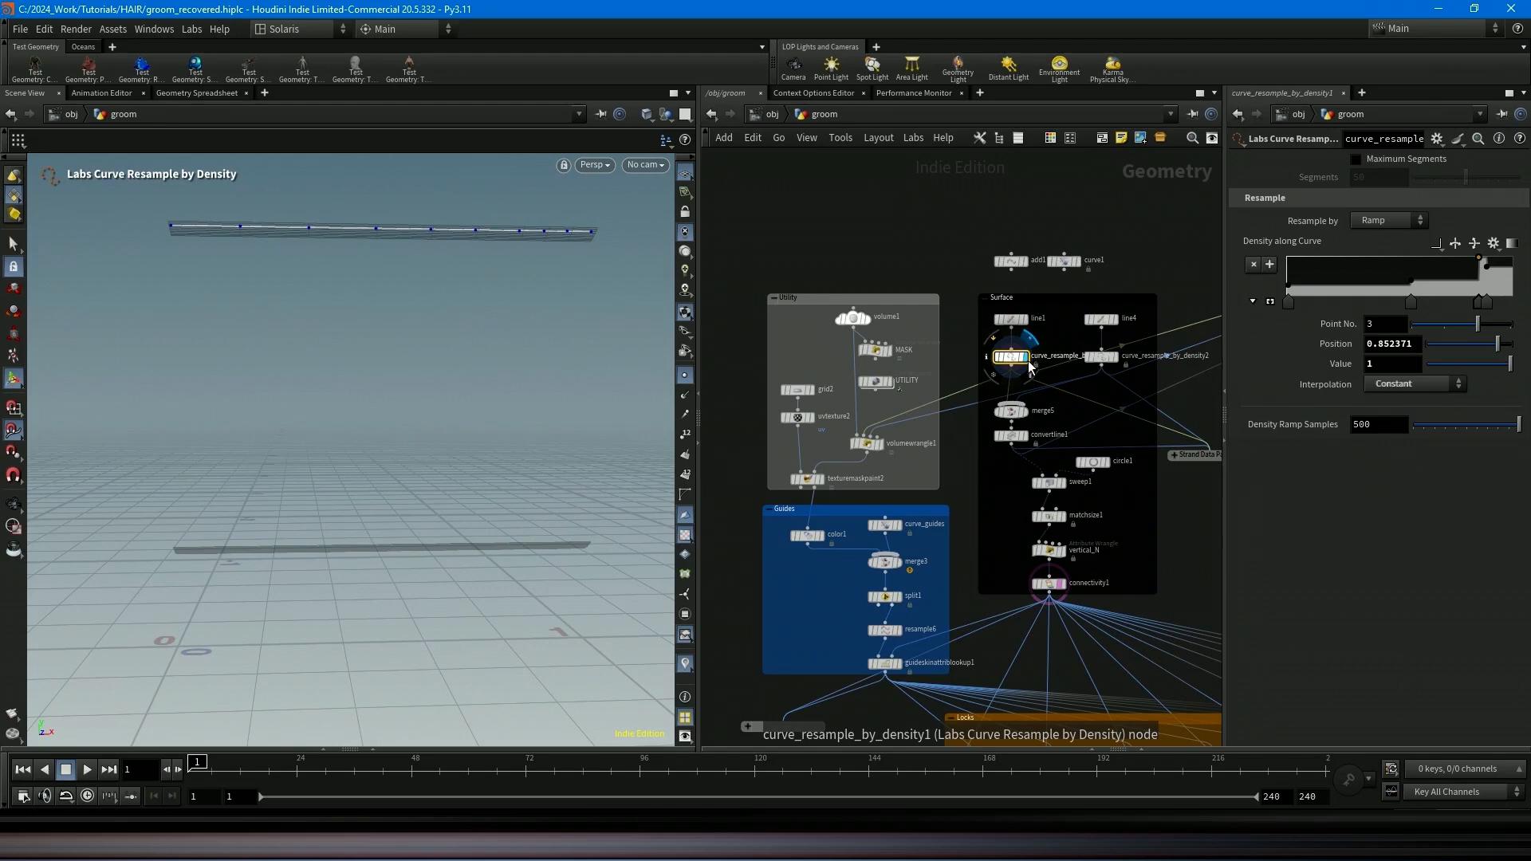
{"action": "left_click", "coordinate": [1411, 303]}
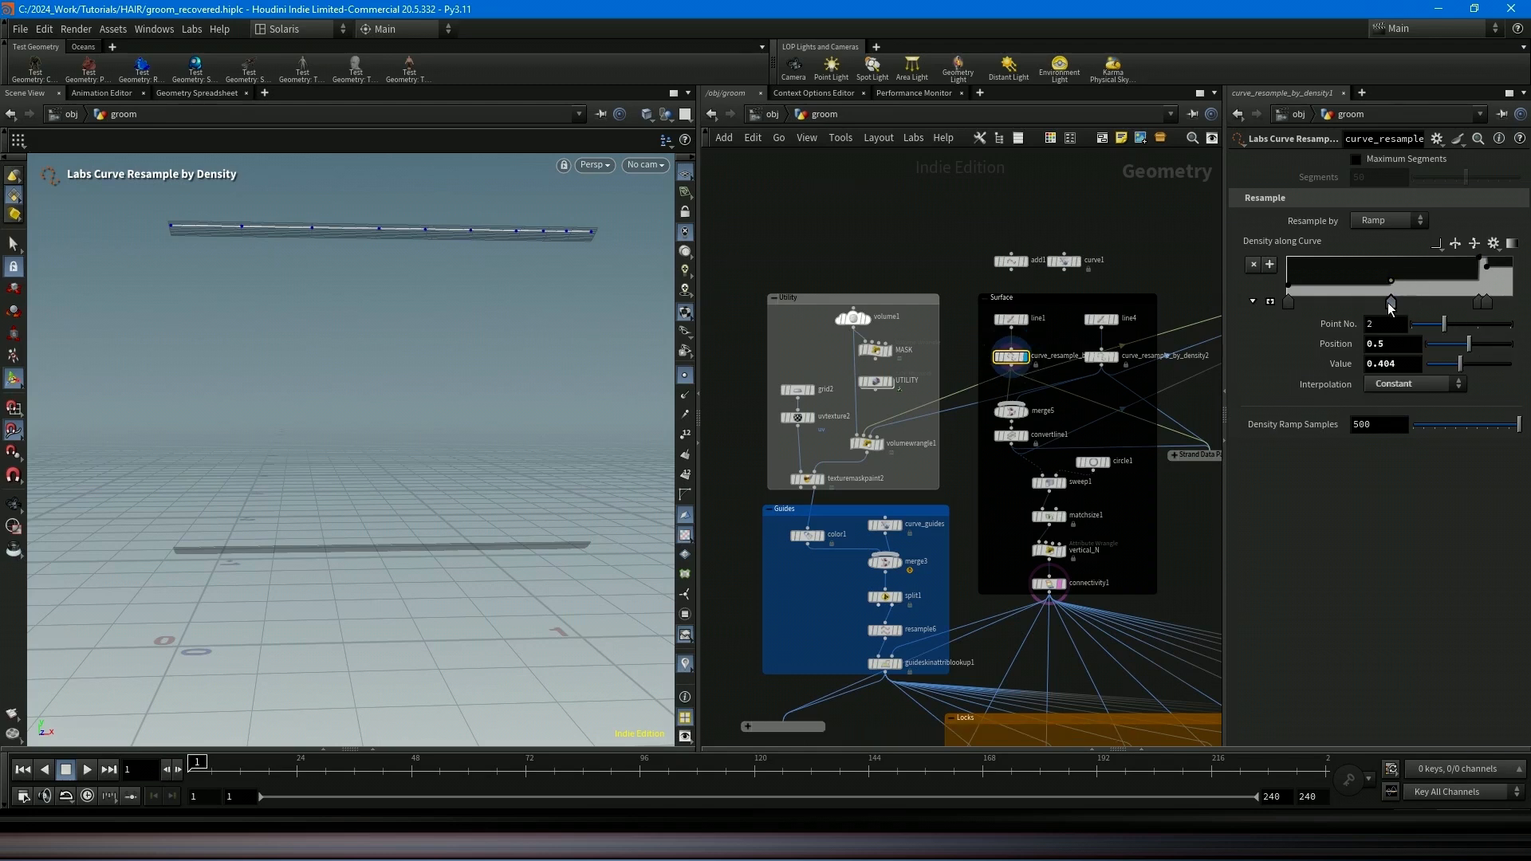
{"action": "left_click_drag", "start_coordinate": [1410, 303], "coordinate": [1372, 303]}
{"action": "mouse_move", "coordinate": [1478, 306]}
{"action": "left_mouse_down"}
{"action": "mouse_move", "coordinate": [1414, 314]}
{"action": "mouse_move", "coordinate": [1503, 307]}
{"action": "mouse_move", "coordinate": [1435, 307]}
{"action": "mouse_move", "coordinate": [1480, 307]}
{"action": "left_mouse_up"}
{"action": "left_click_drag", "start_coordinate": [1375, 310], "coordinate": [1416, 311]}
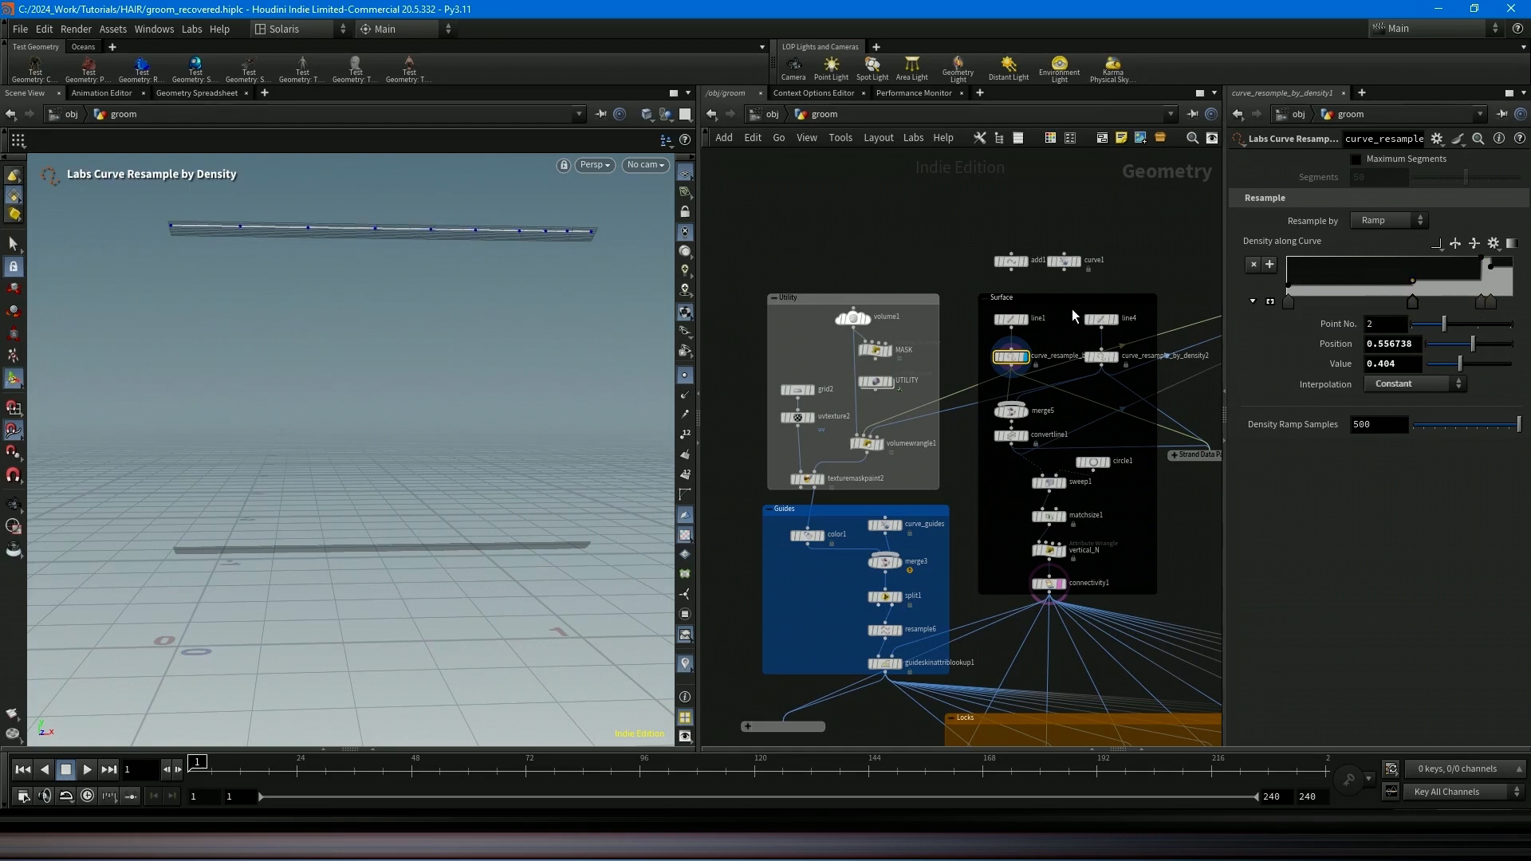
Draw a six-point polygon curve along the upper strip with the curve1 node.
{"action": "left_click", "coordinate": [1064, 261]}
{"action": "left_click", "coordinate": [1075, 260]}
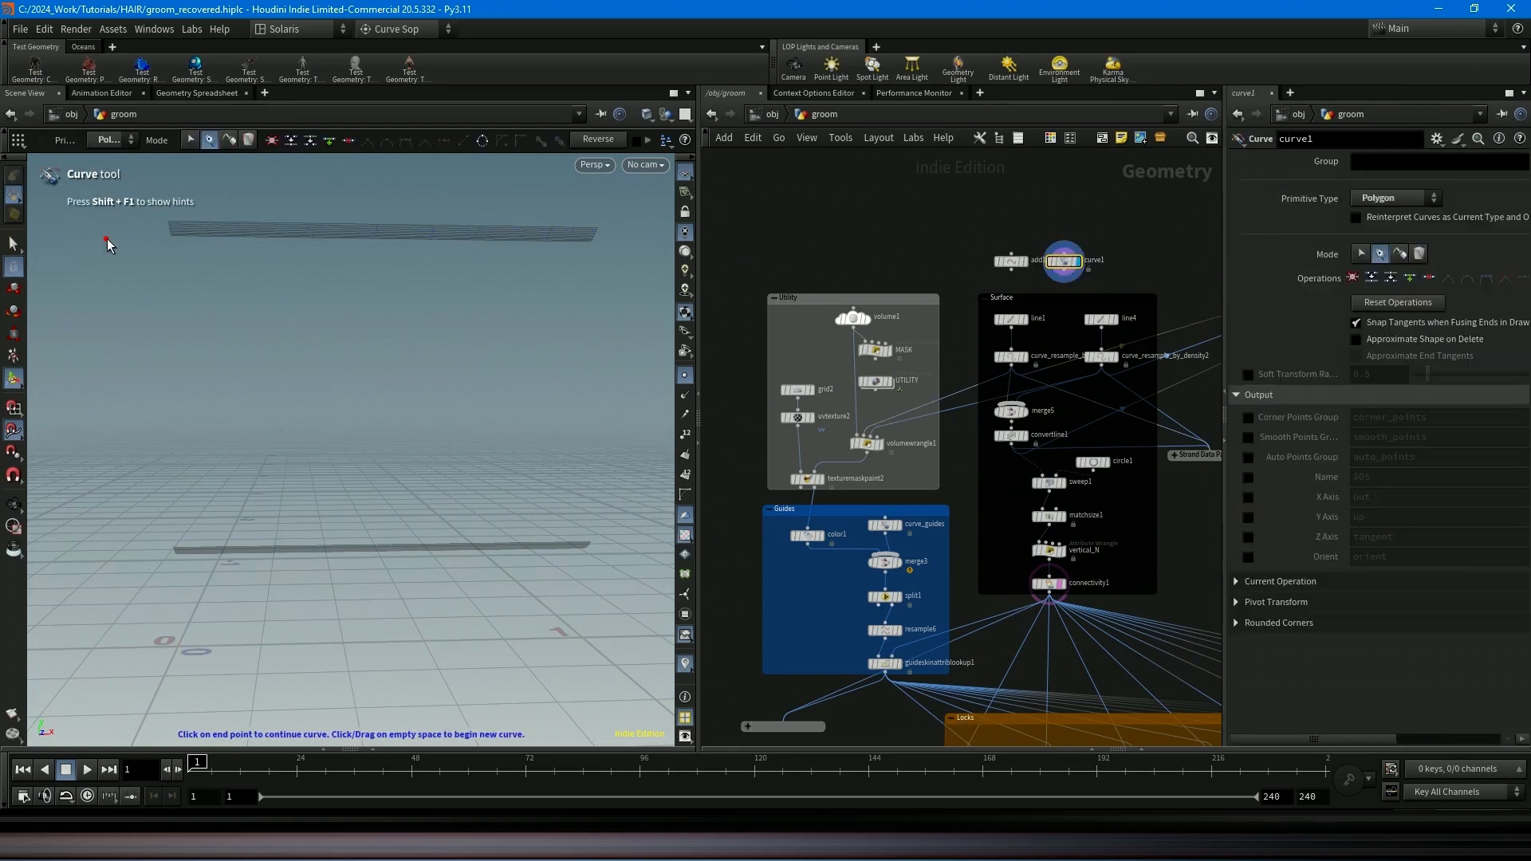
{"action": "left_click", "coordinate": [166, 228]}
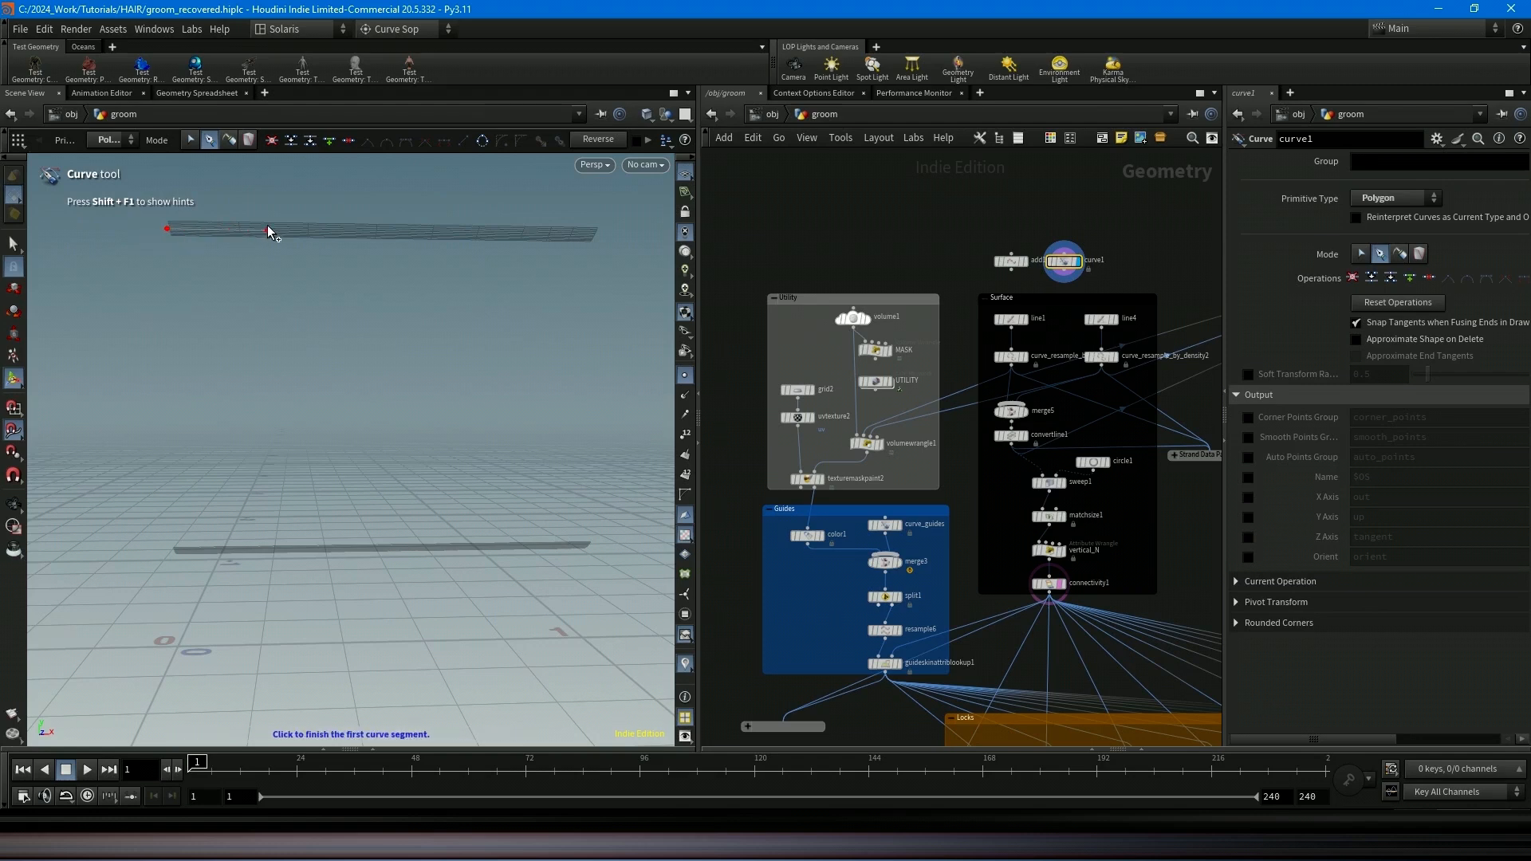
{"action": "left_click", "coordinate": [269, 228]}
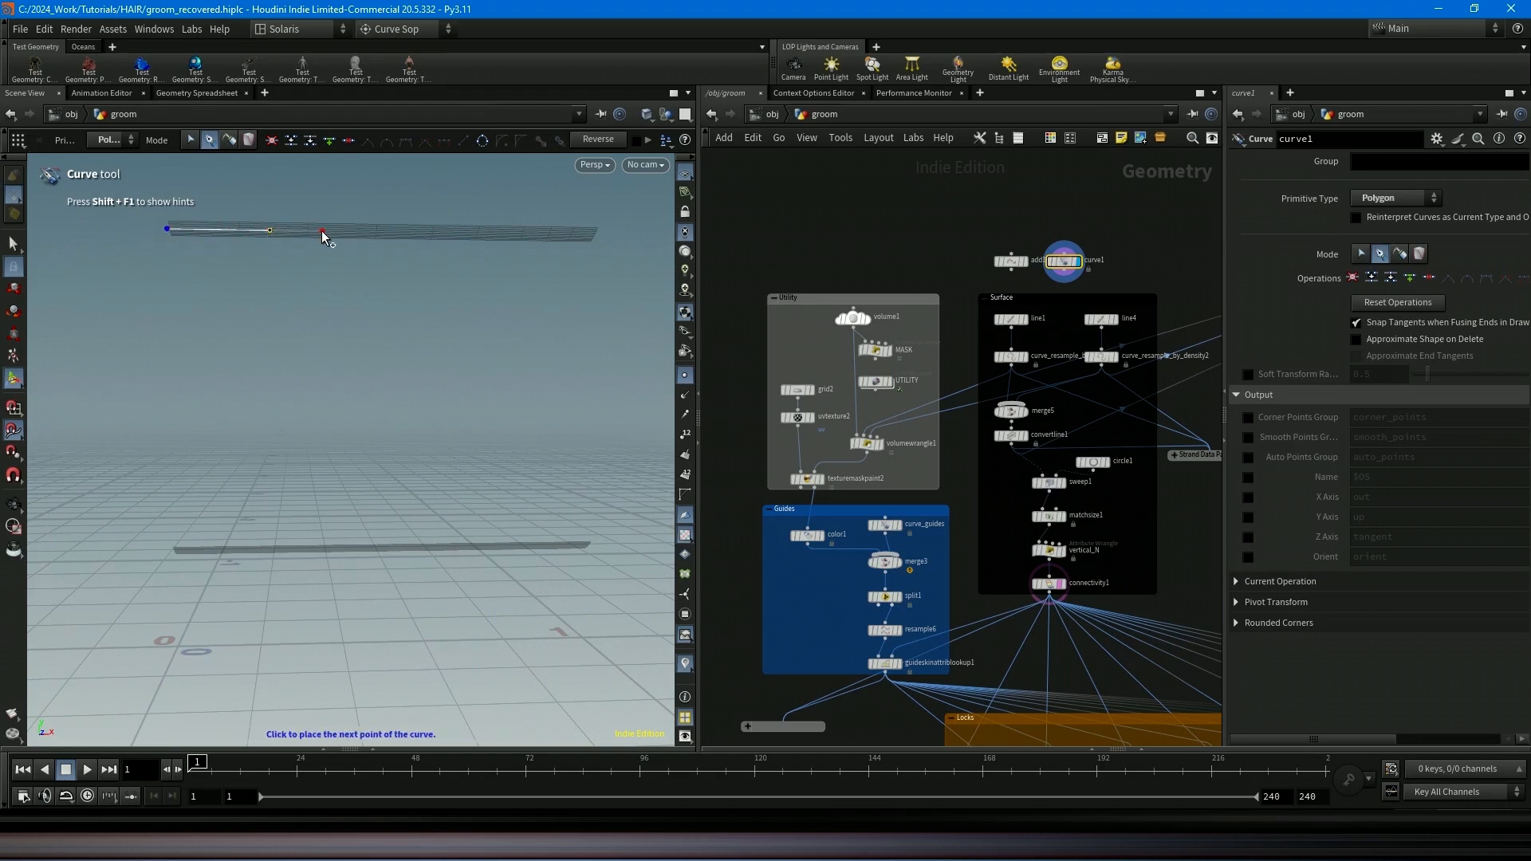
{"action": "left_click", "coordinate": [408, 232]}
{"action": "left_click", "coordinate": [519, 243]}
{"action": "left_click", "coordinate": [589, 234]}
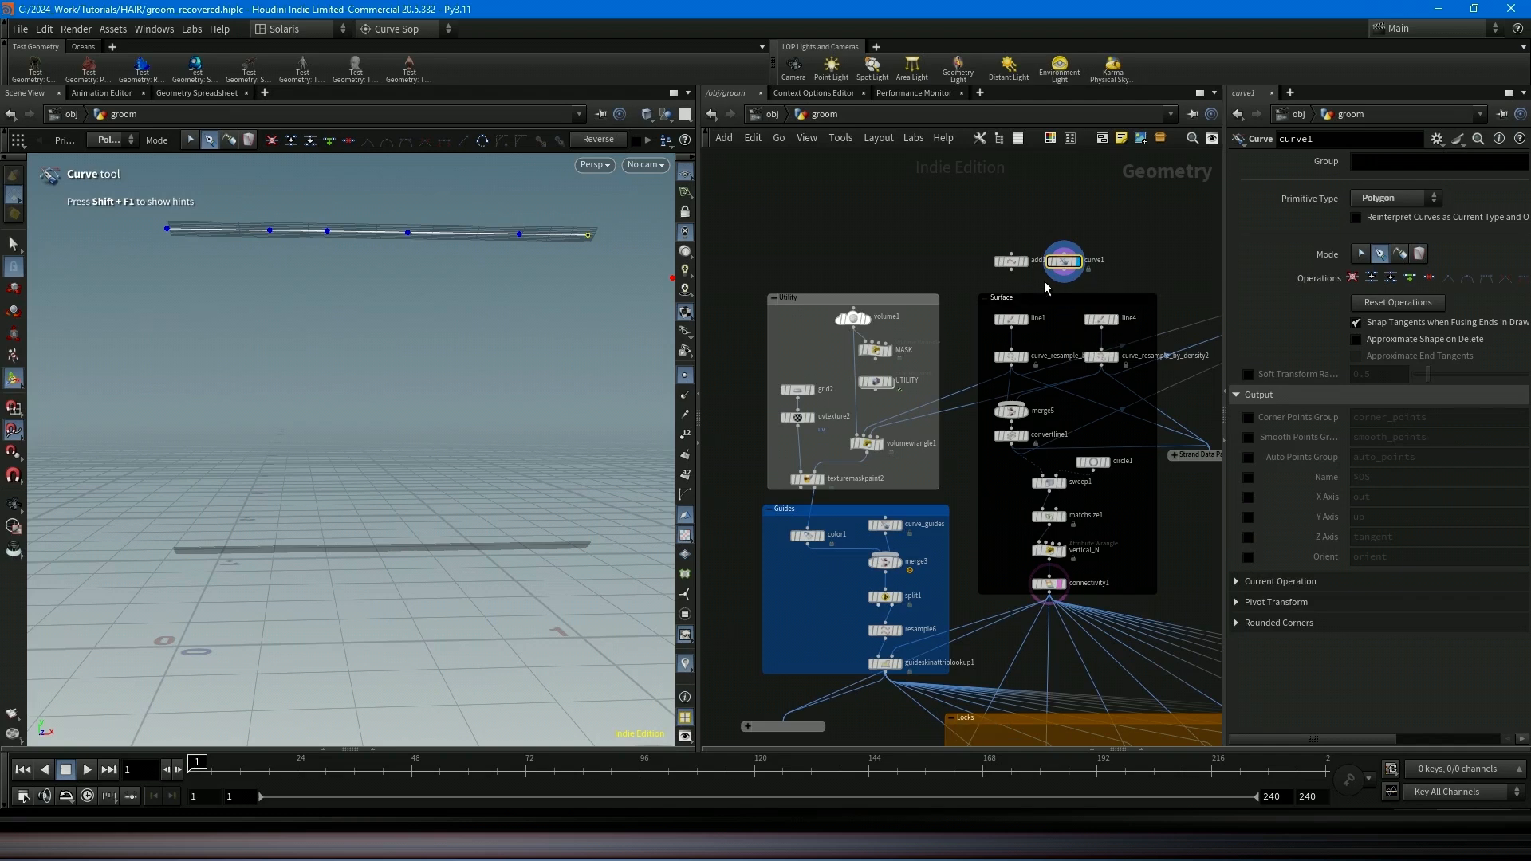
Display the add1 node and review the positions of its points along the upper strip.
{"action": "left_click", "coordinate": [1025, 262]}
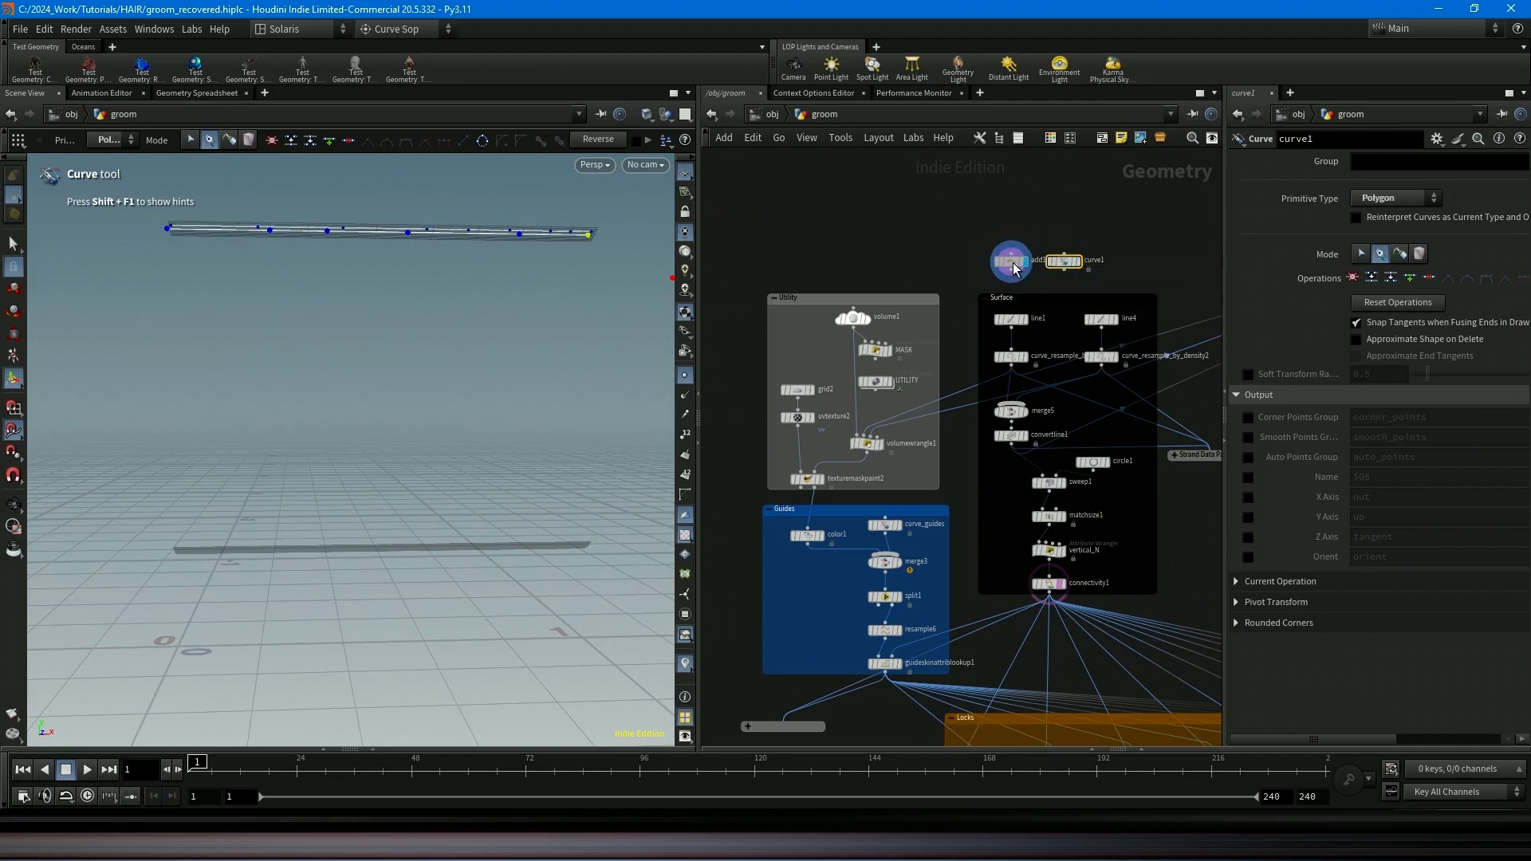
{"action": "left_click", "coordinate": [1011, 263]}
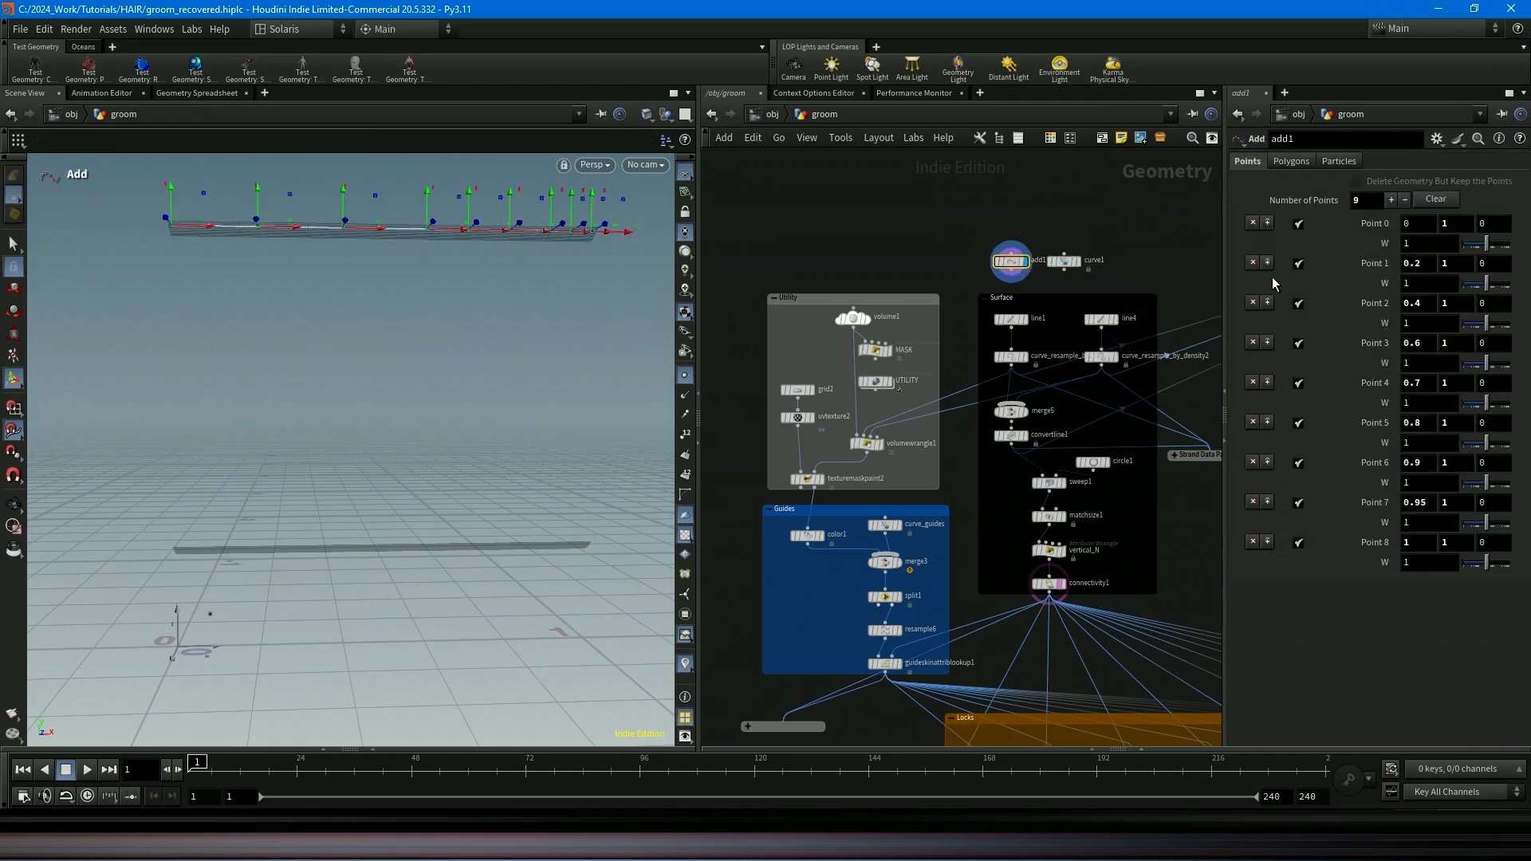
{"action": "double_click", "coordinate": [1419, 263]}
{"action": "double_click", "coordinate": [1415, 303]}
{"action": "left_click", "coordinate": [1337, 632]}
Display merge5 and convertline1, and check convertline1's attributes in its node information.
{"action": "left_click", "coordinate": [1024, 410]}
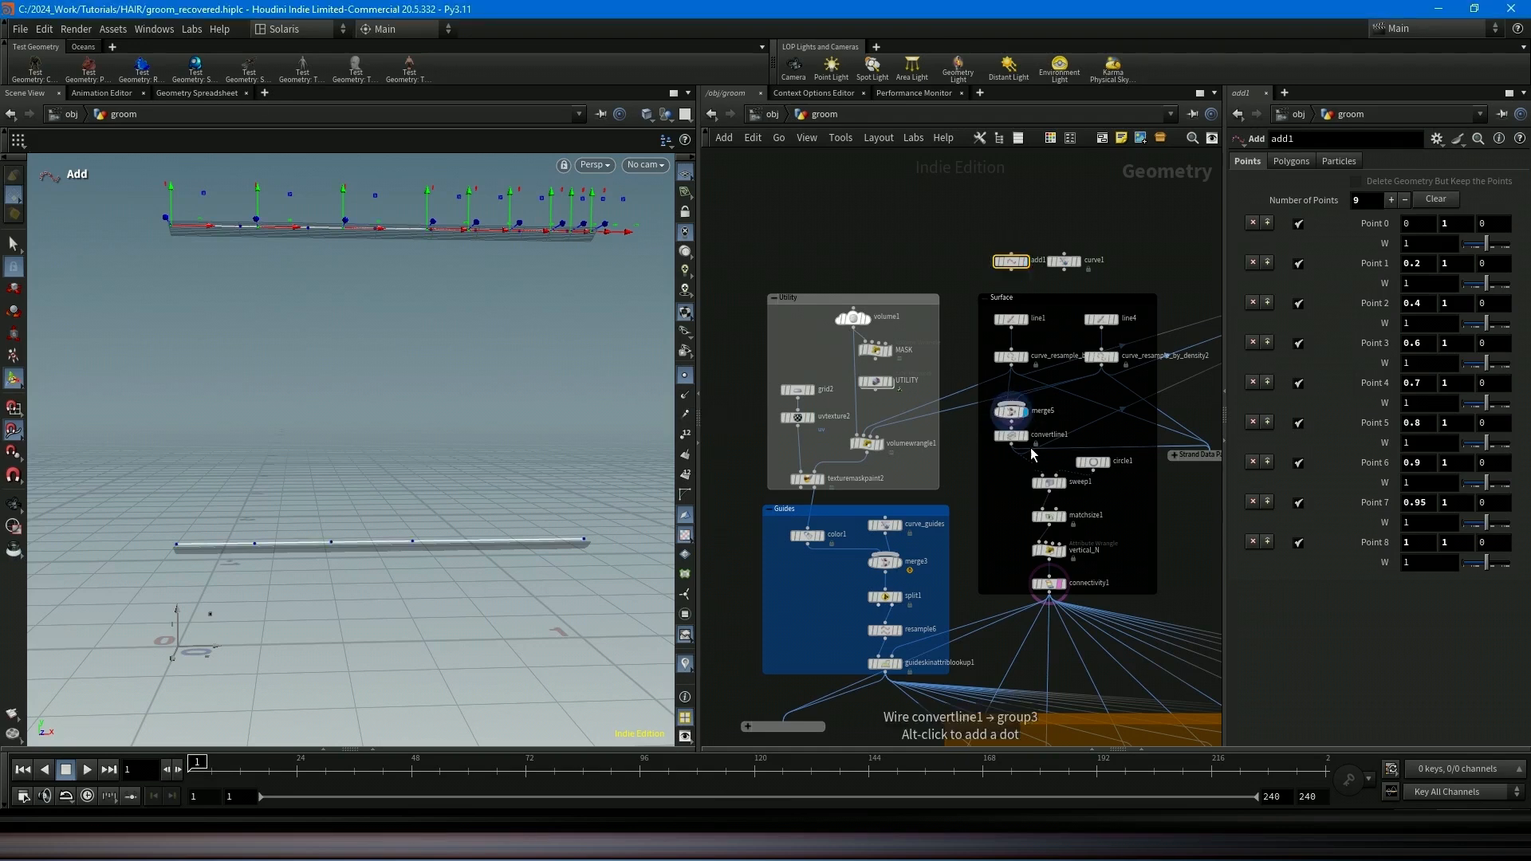
{"action": "left_click", "coordinate": [1010, 436]}
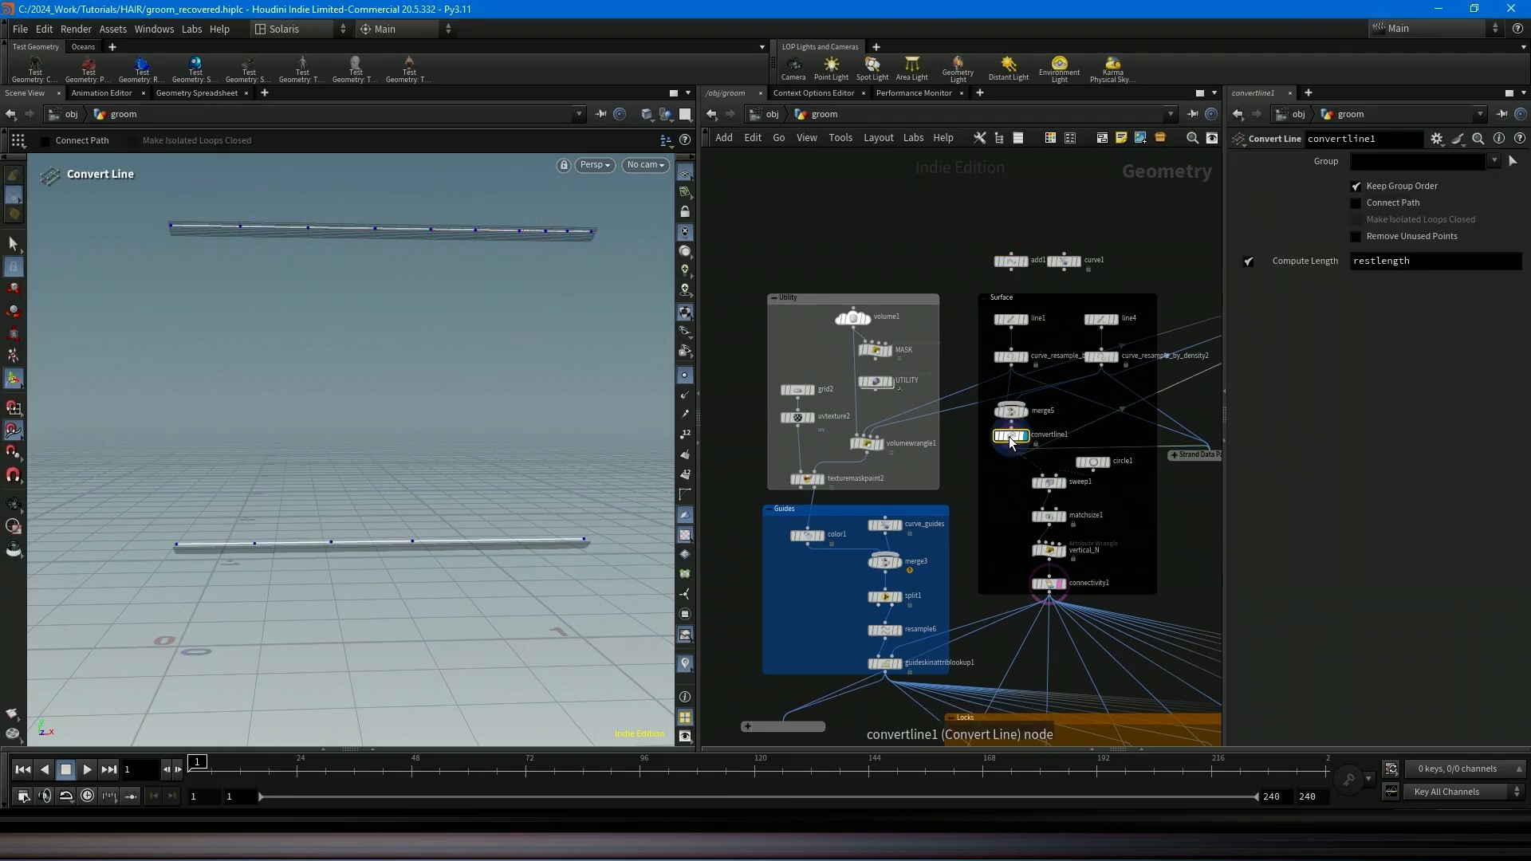
{"action": "left_click", "coordinate": [987, 436]}
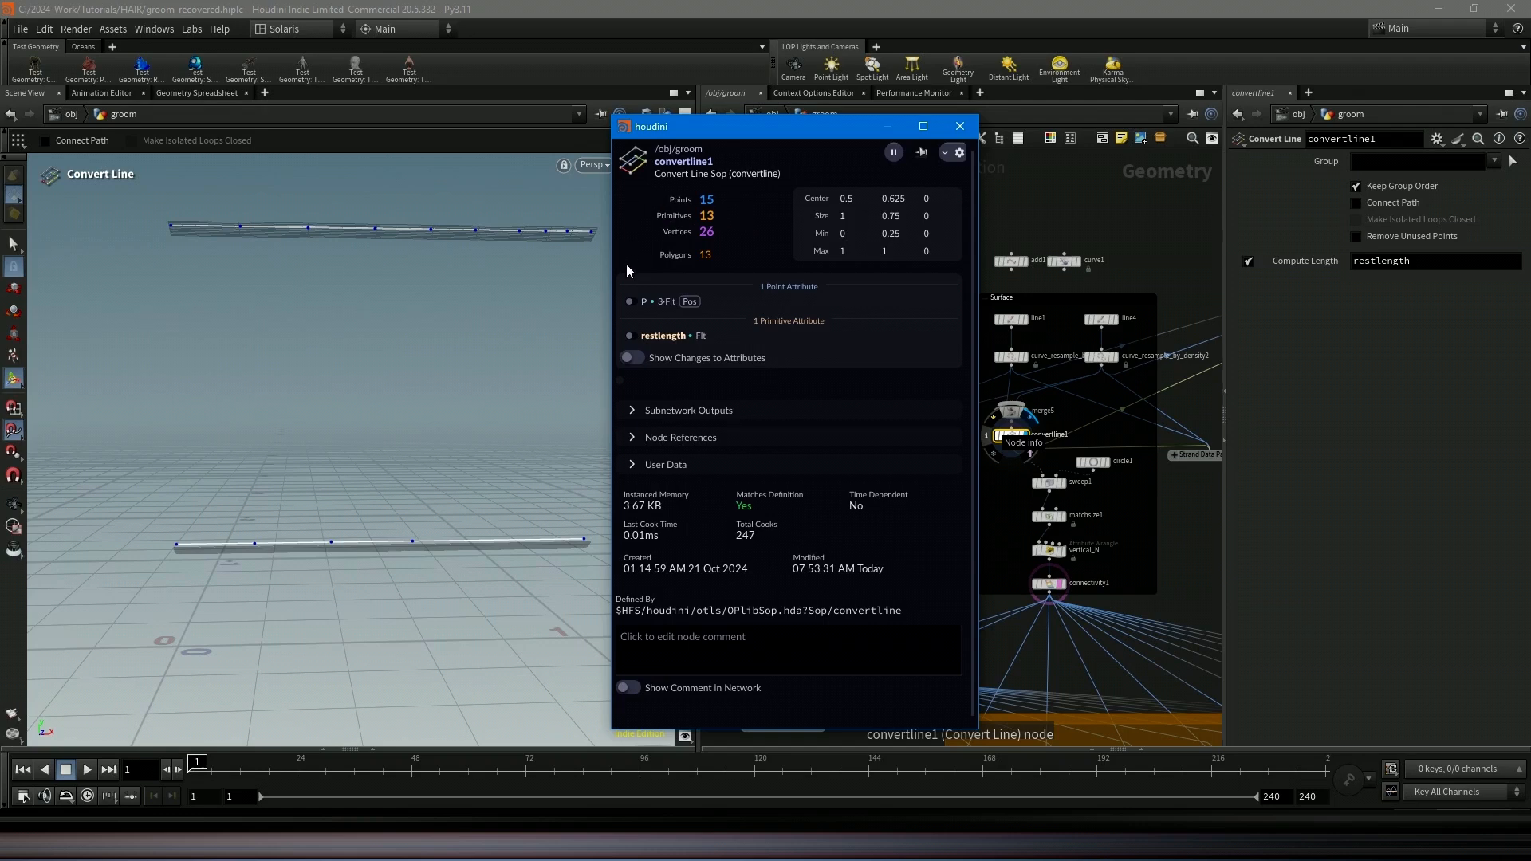
{"action": "left_click", "coordinate": [958, 128]}
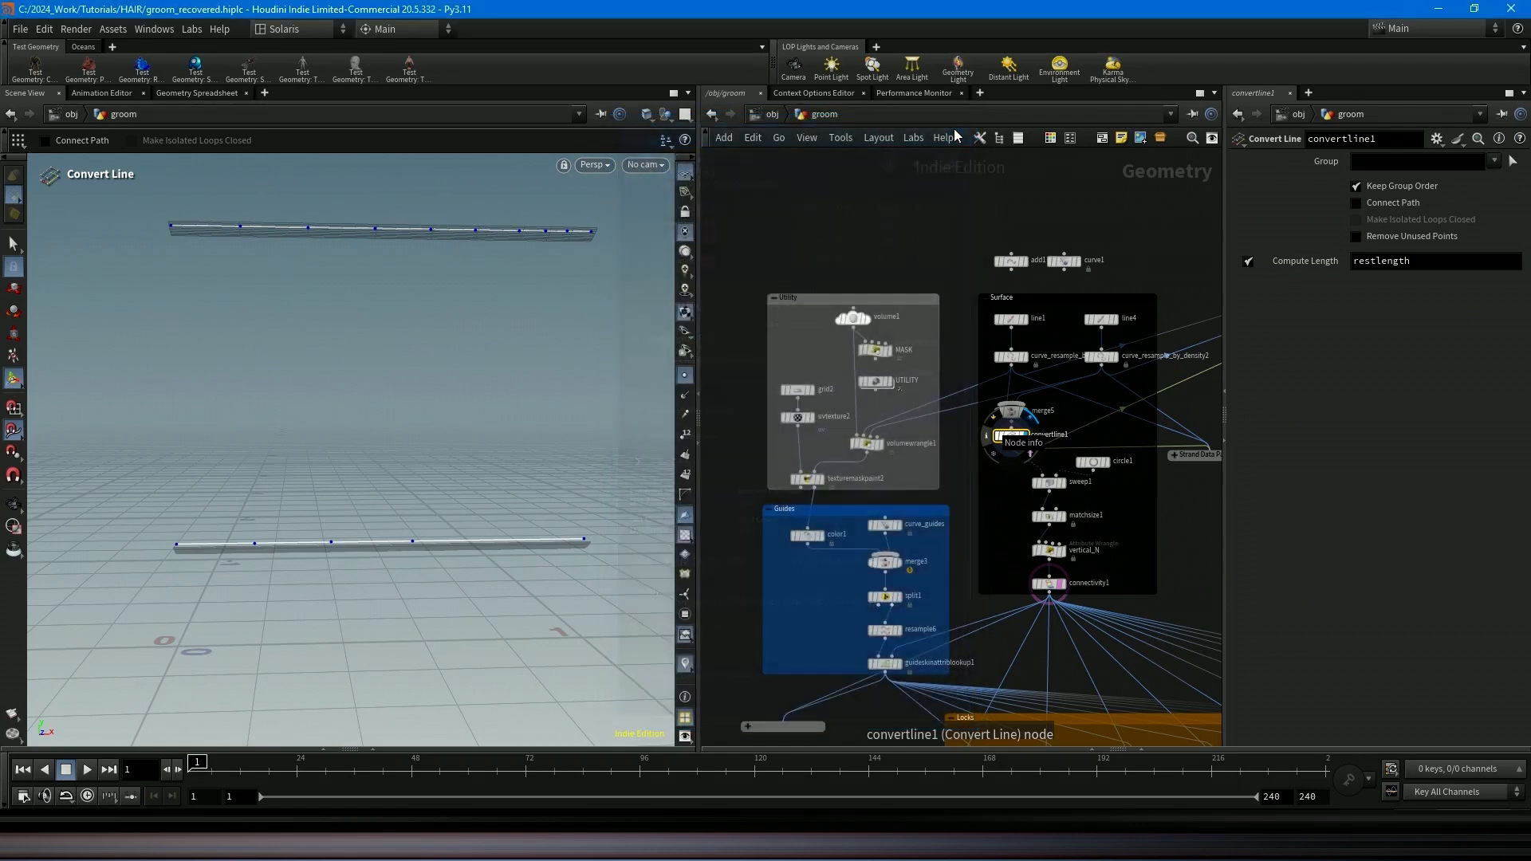
Display the sweep1 node and review the uniform scale and arc angles of its circle1 profile.
{"action": "left_click", "coordinate": [1061, 483]}
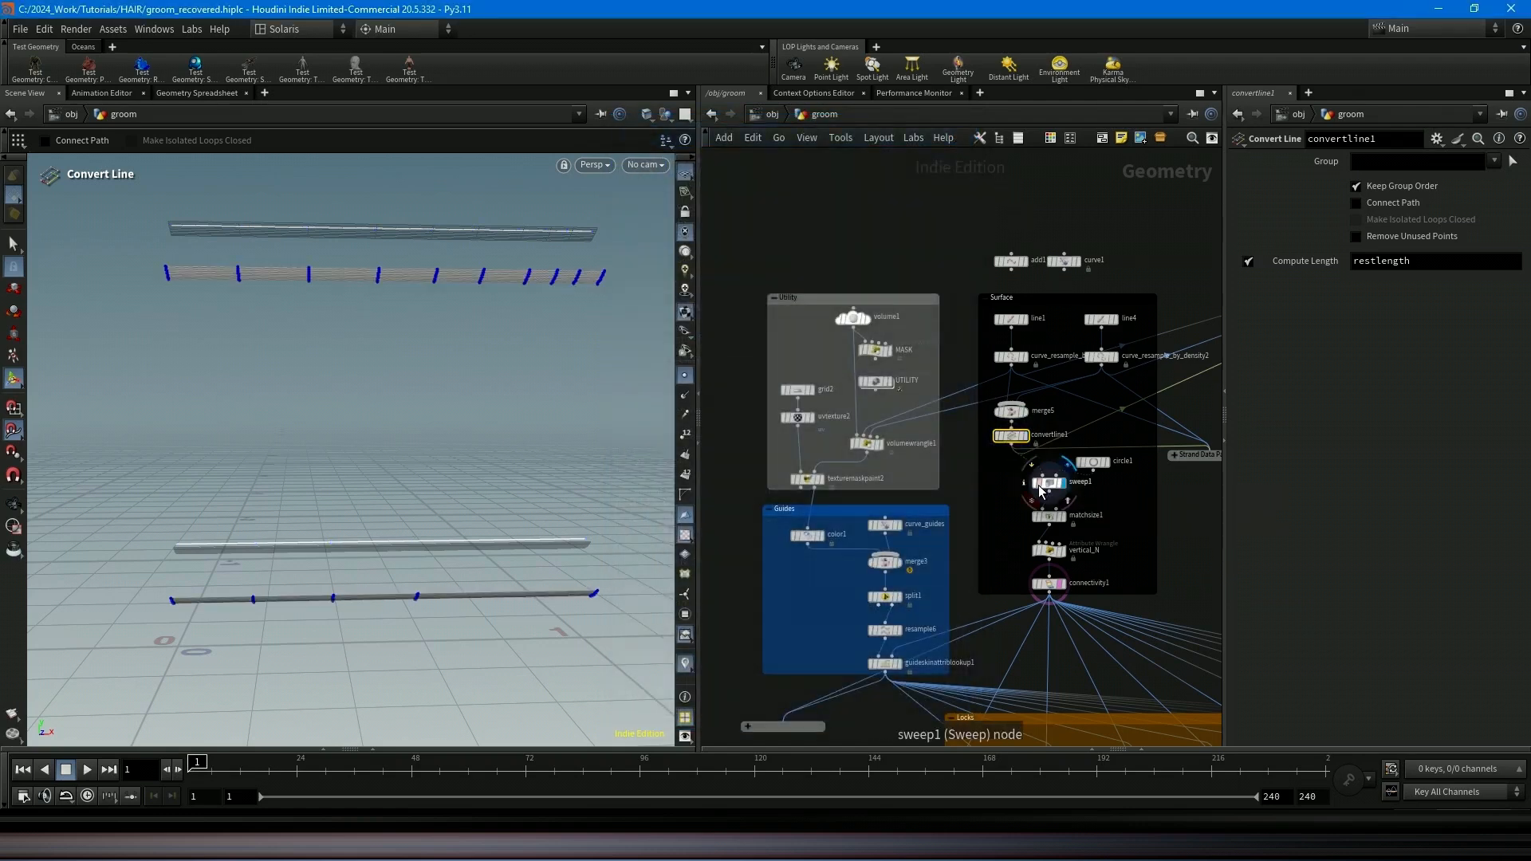
{"action": "left_click", "coordinate": [1046, 483]}
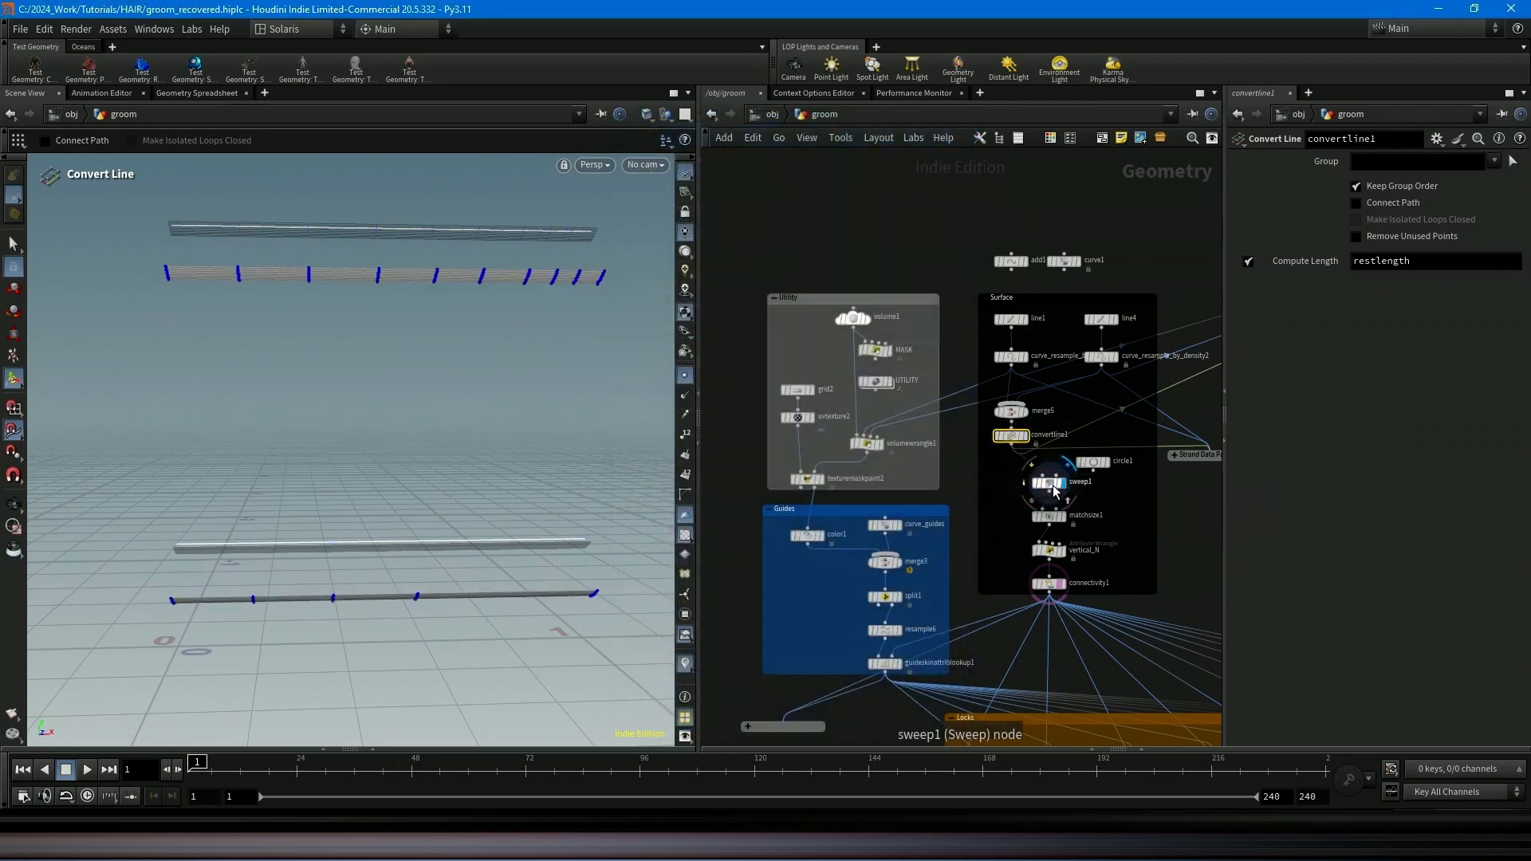
{"action": "left_click", "coordinate": [1095, 463]}
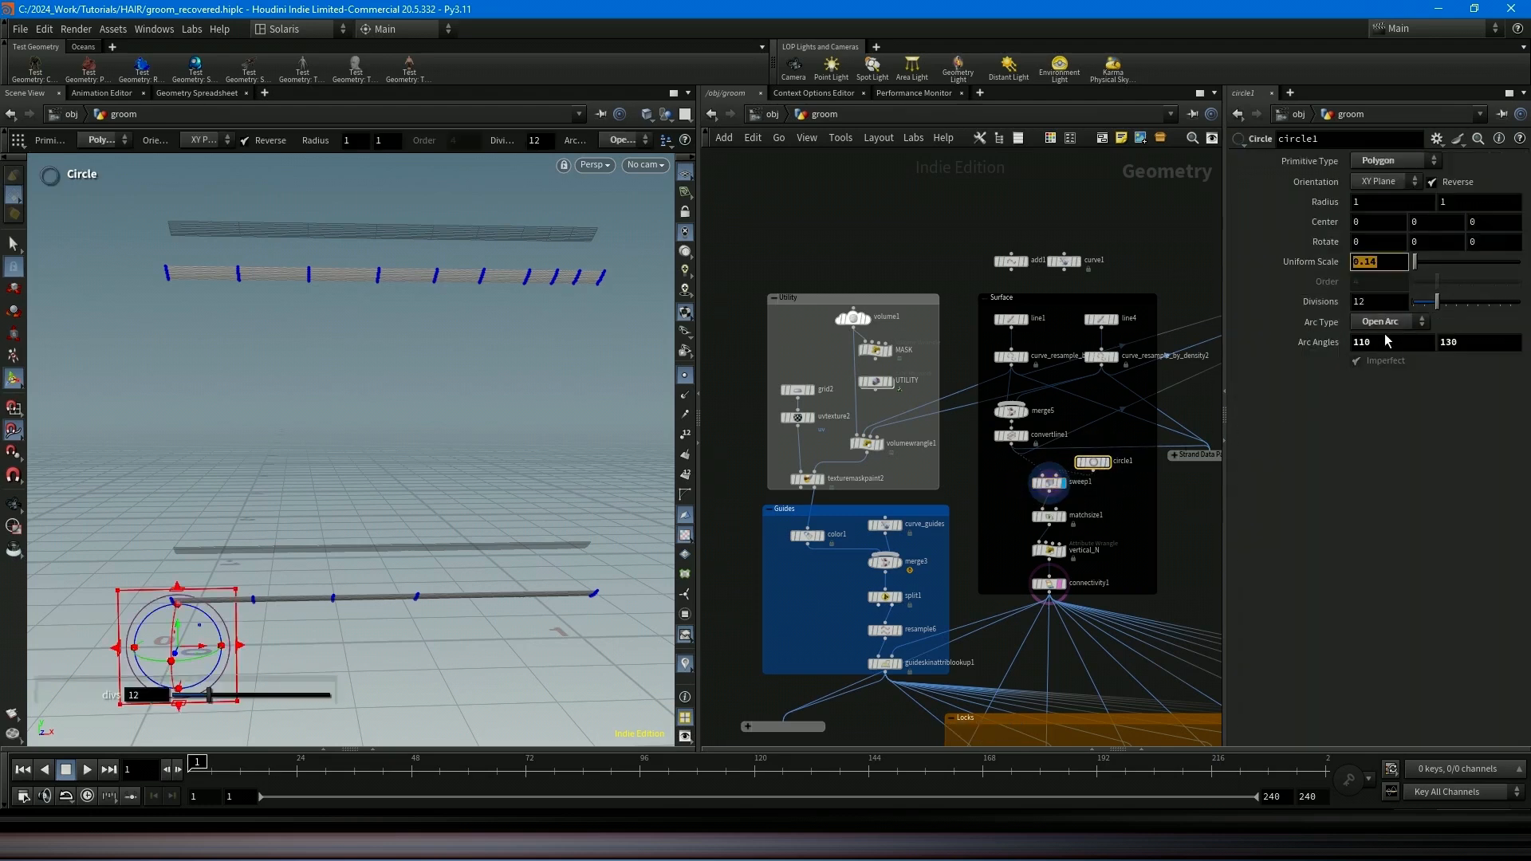
{"action": "left_click", "coordinate": [1371, 343]}
{"action": "key", "text": "Tab"}
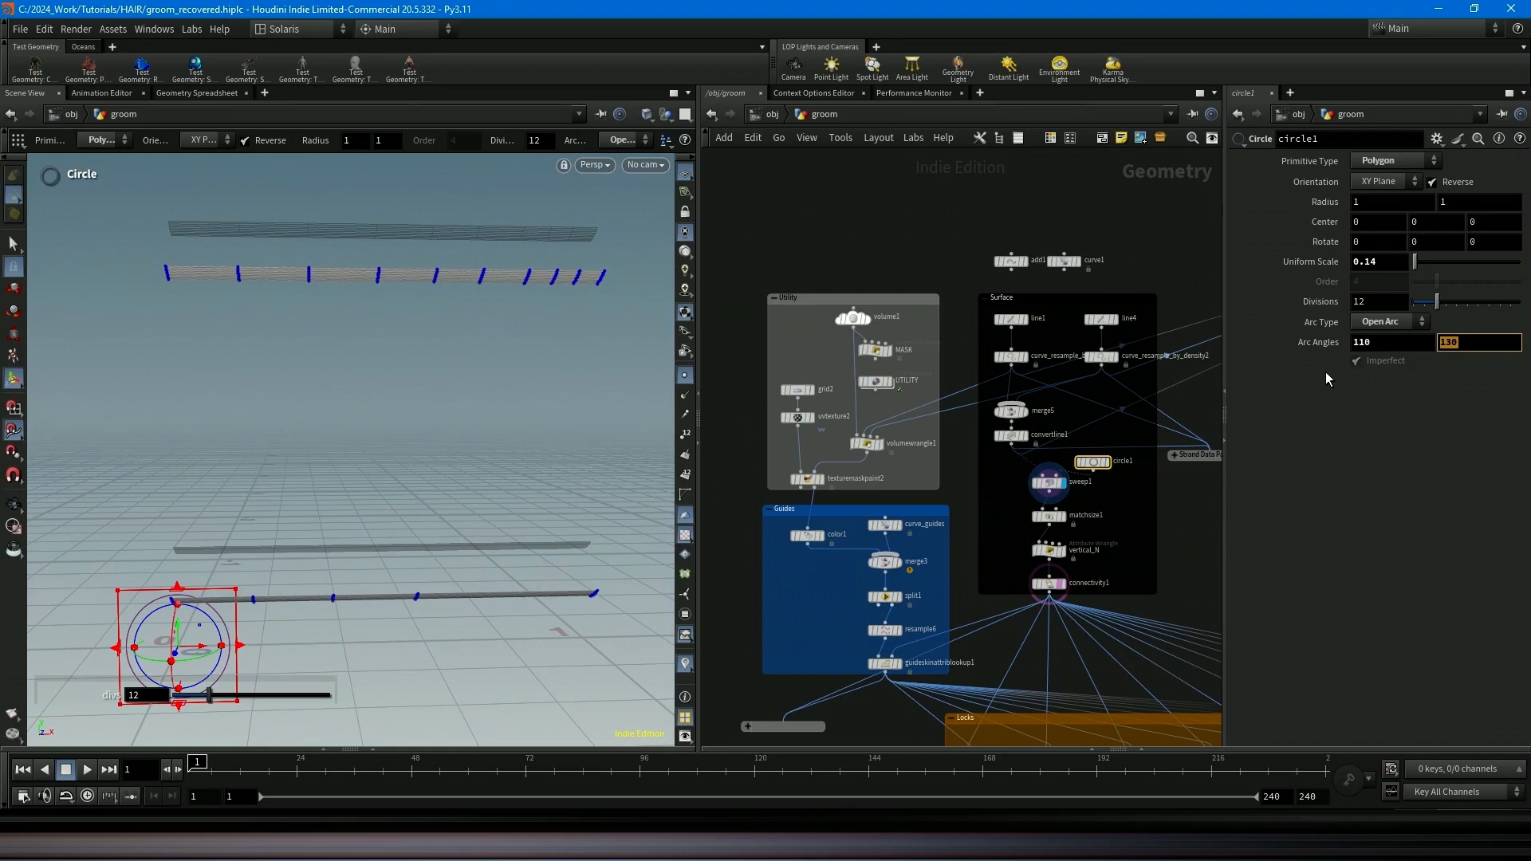
{"action": "key", "text": "Escape"}
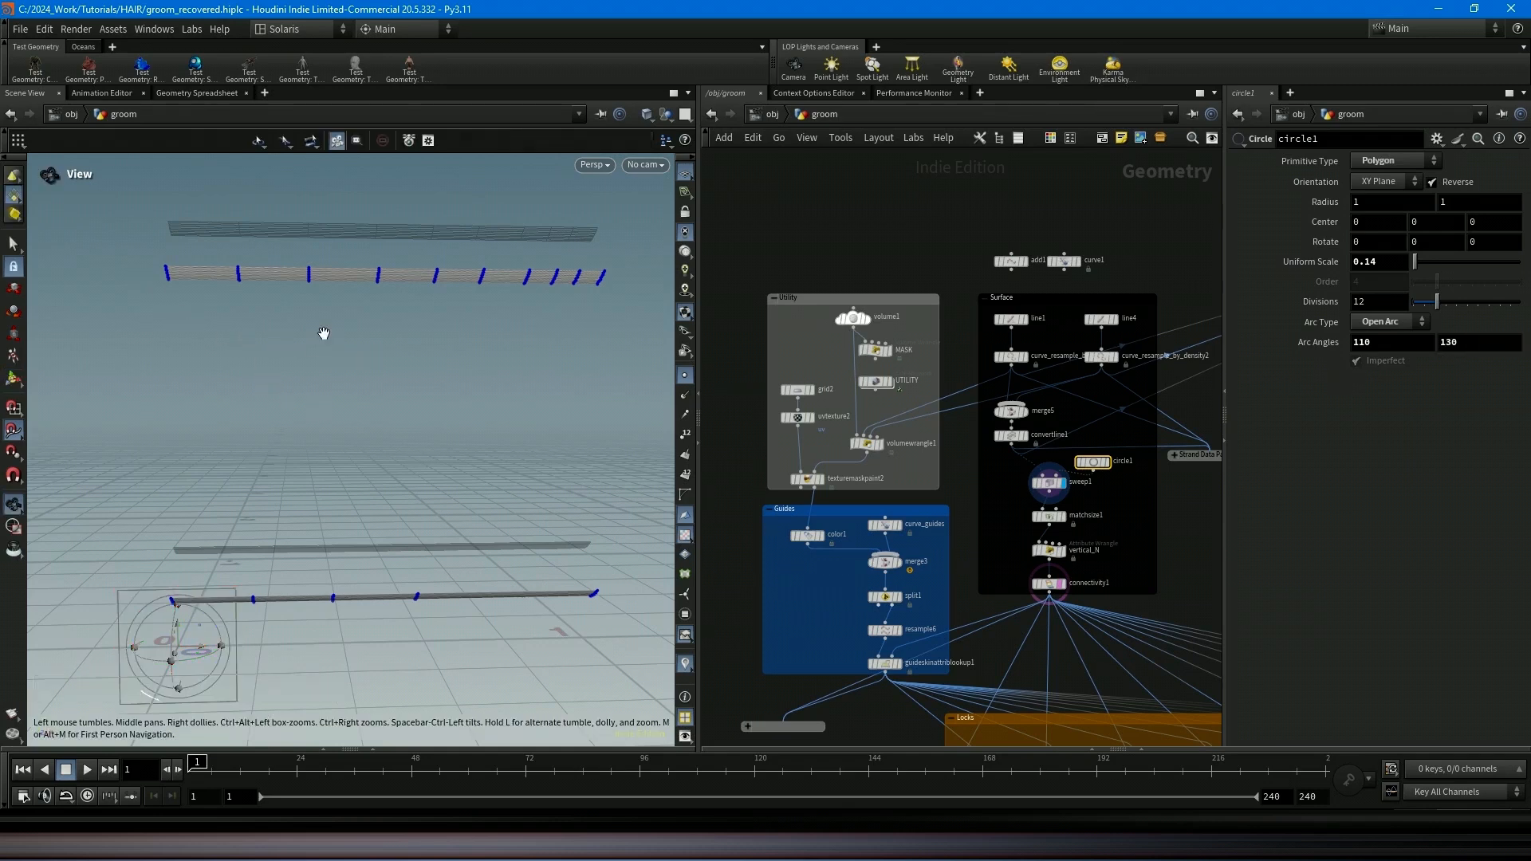
{"action": "mouse_move", "coordinate": [324, 331]}
{"action": "left_mouse_down"}
{"action": "mouse_move", "coordinate": [468, 349]}
{"action": "mouse_move", "coordinate": [327, 338]}
{"action": "left_mouse_up"}
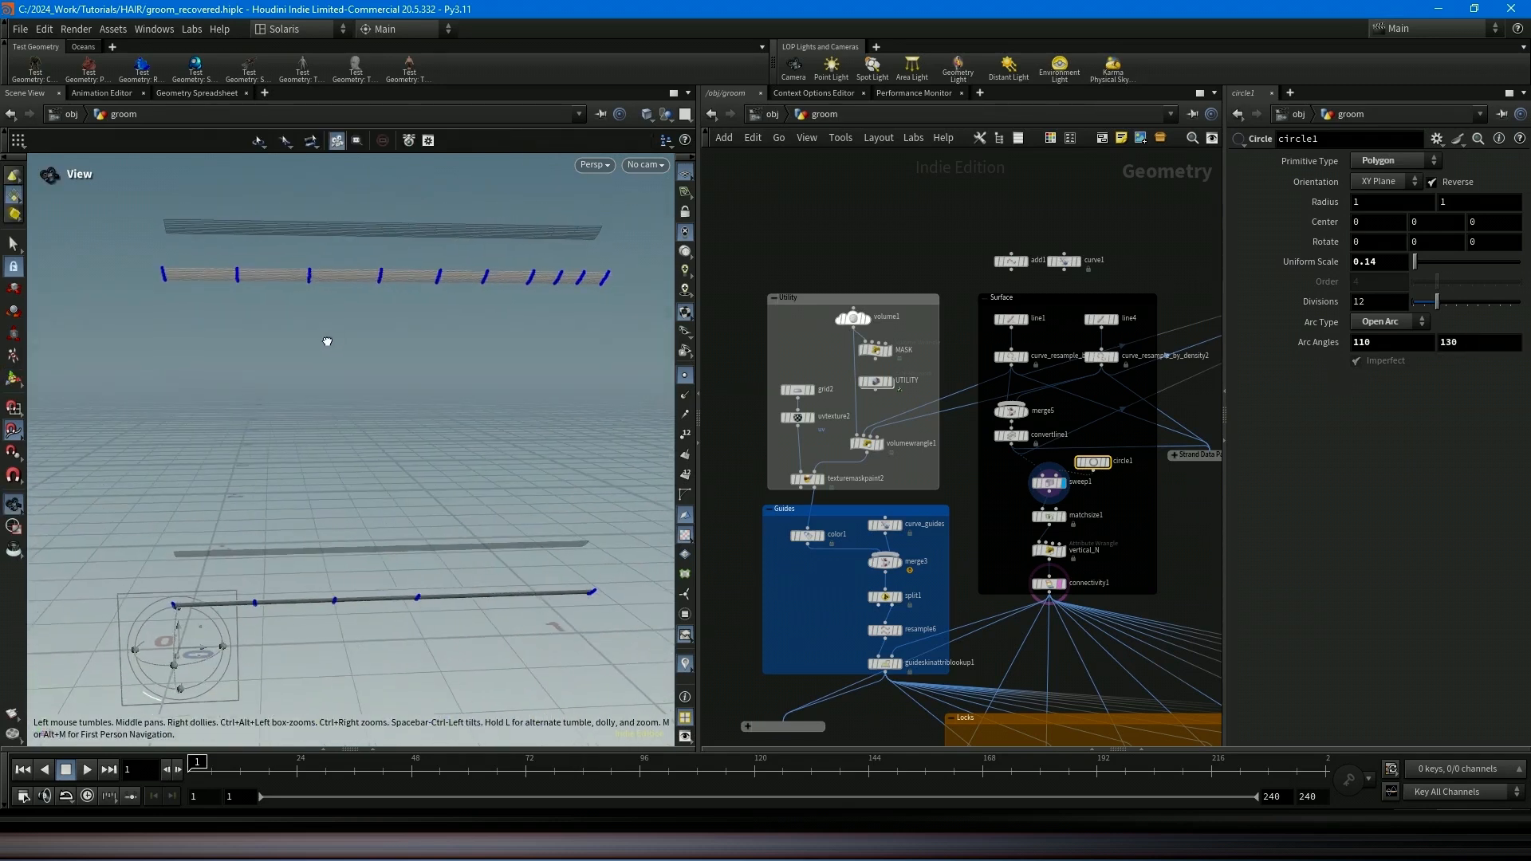
Review the UV and surface settings of sweep1 and the parameters of the vertical_N and connectivity1 nodes below it.
{"action": "key", "text": "Return"}
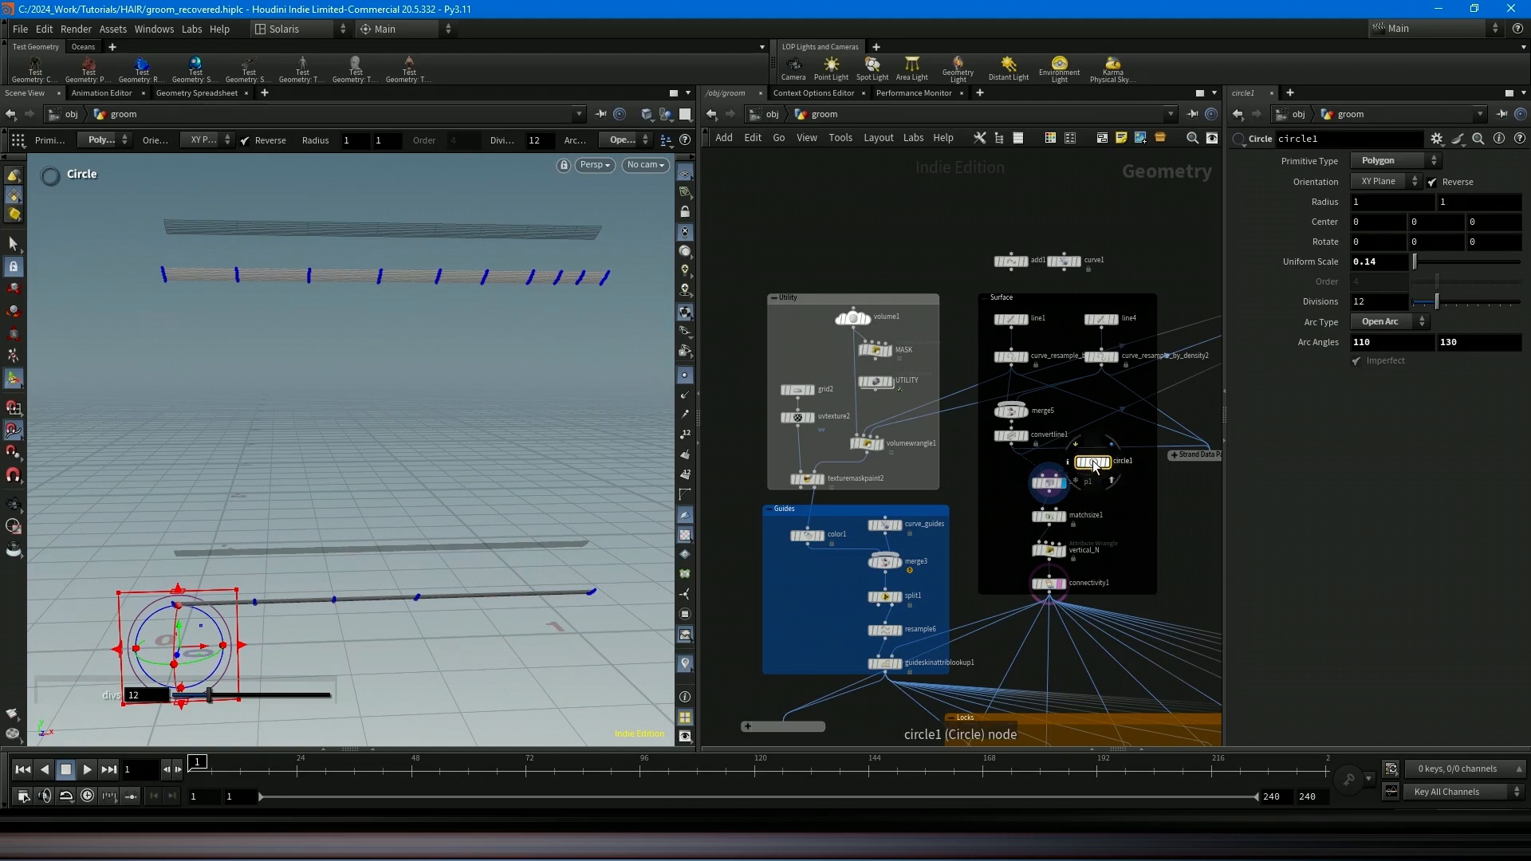
{"action": "left_click", "coordinate": [1060, 492]}
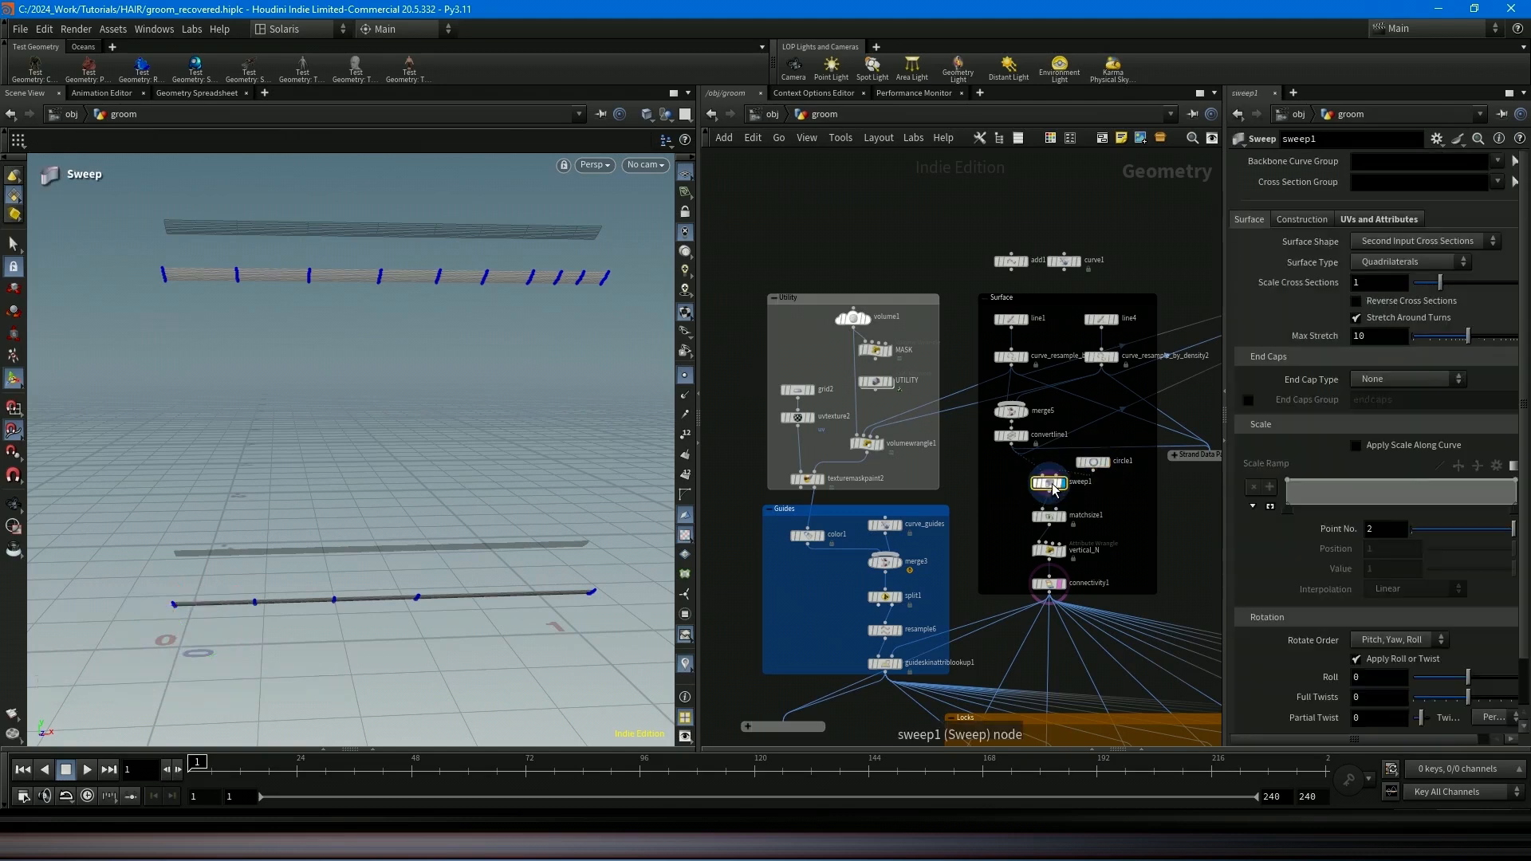
{"action": "left_click", "coordinate": [1389, 220]}
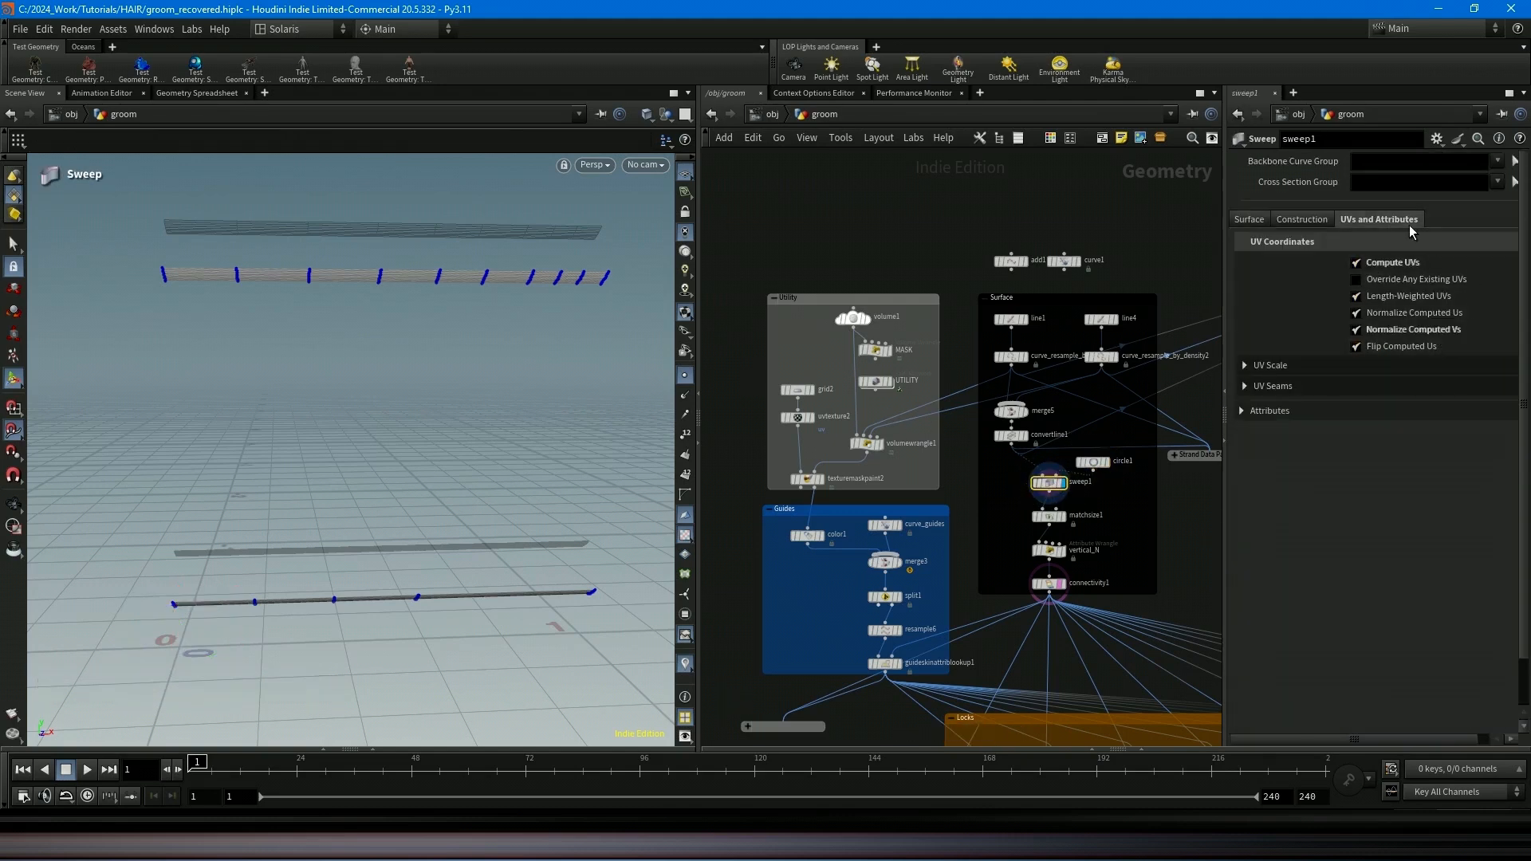
{"action": "left_click", "coordinate": [1248, 220]}
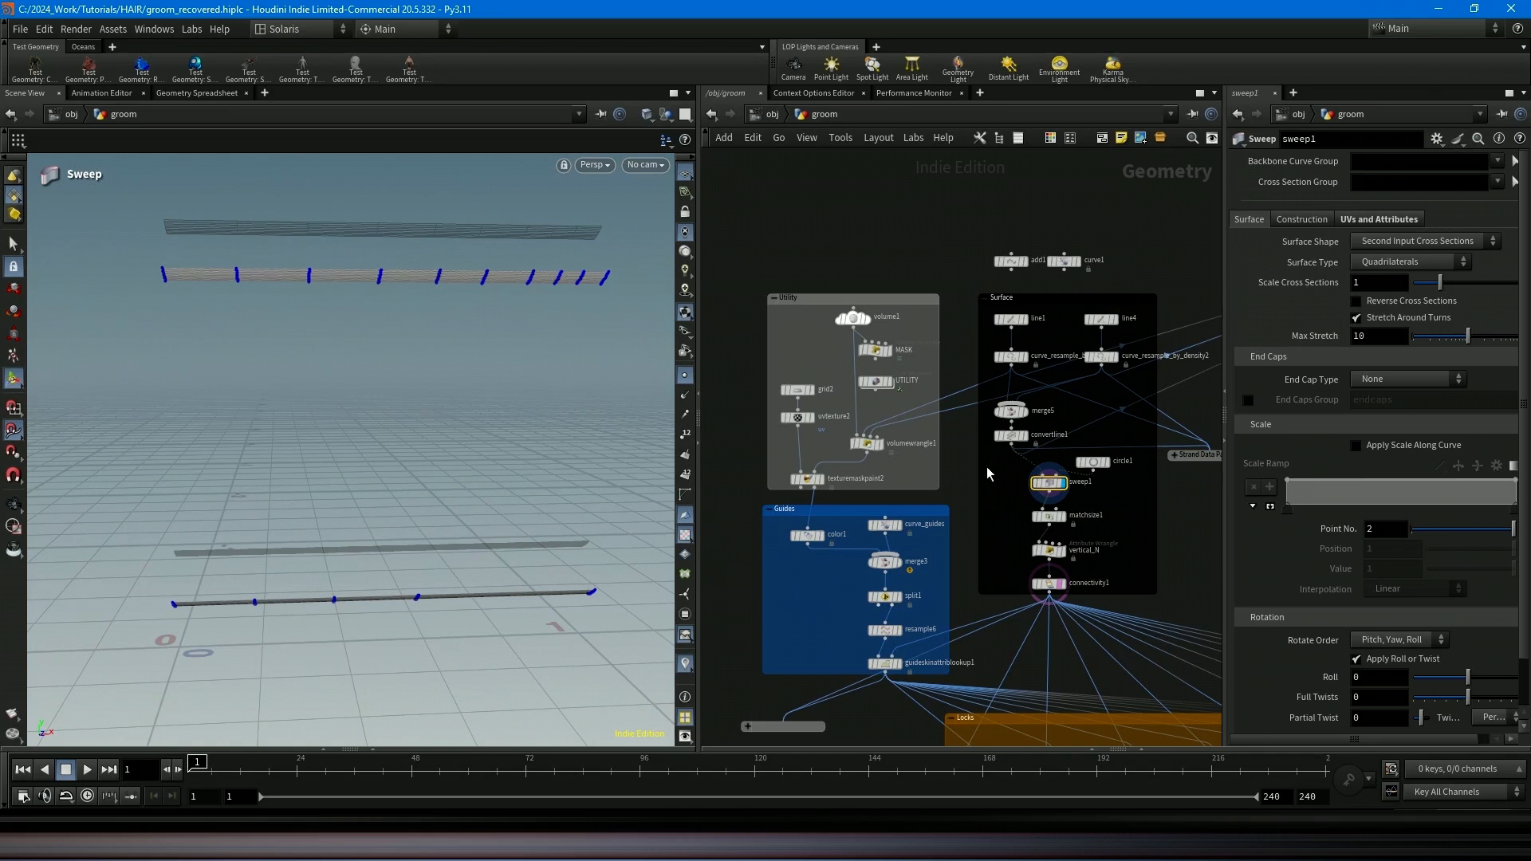
{"action": "left_click", "coordinate": [1048, 550]}
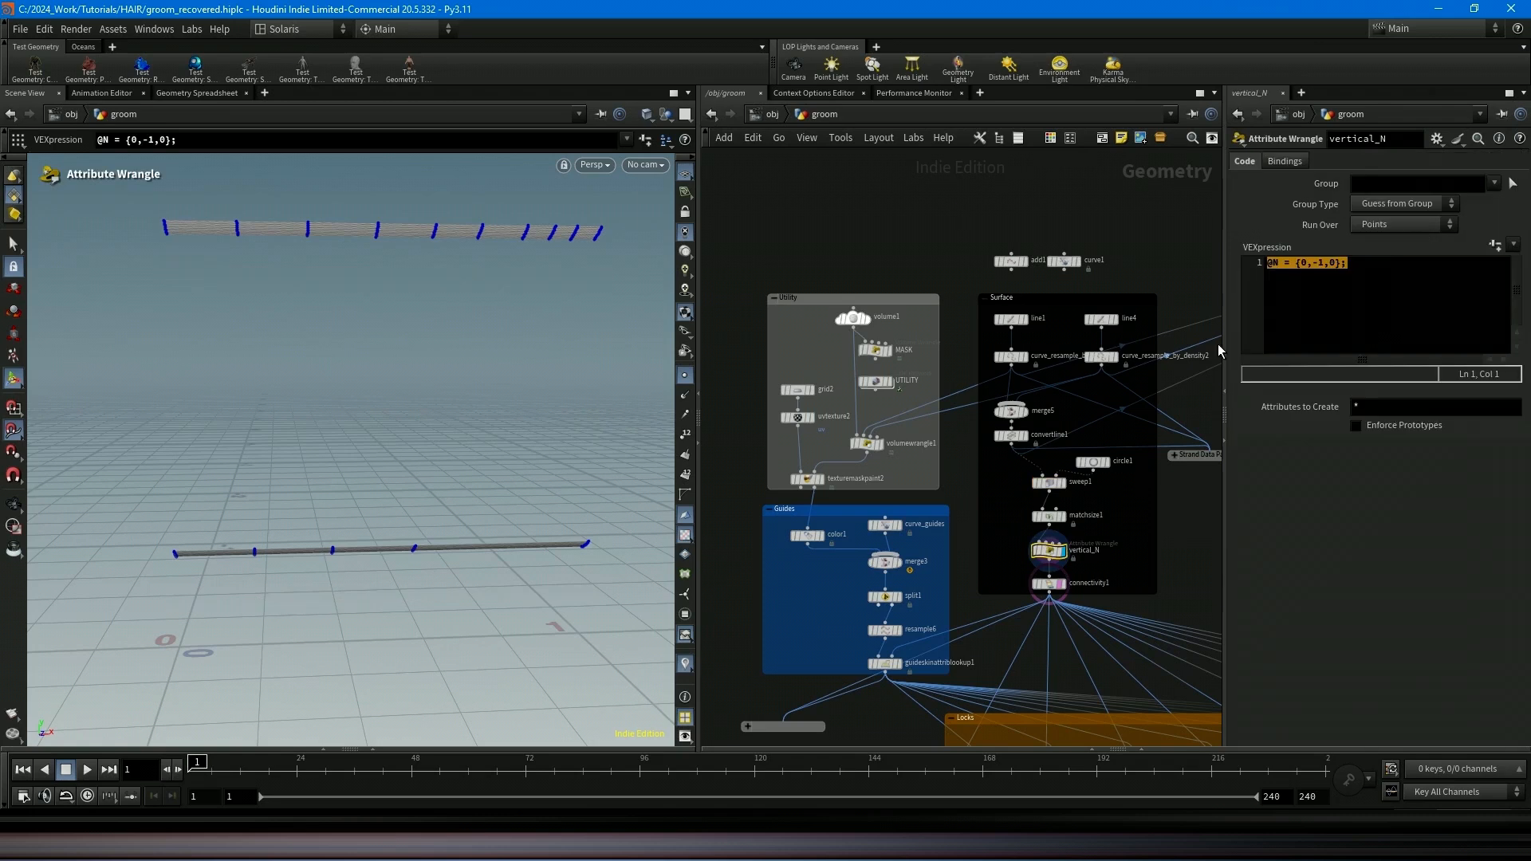
{"action": "left_click", "coordinate": [1065, 590]}
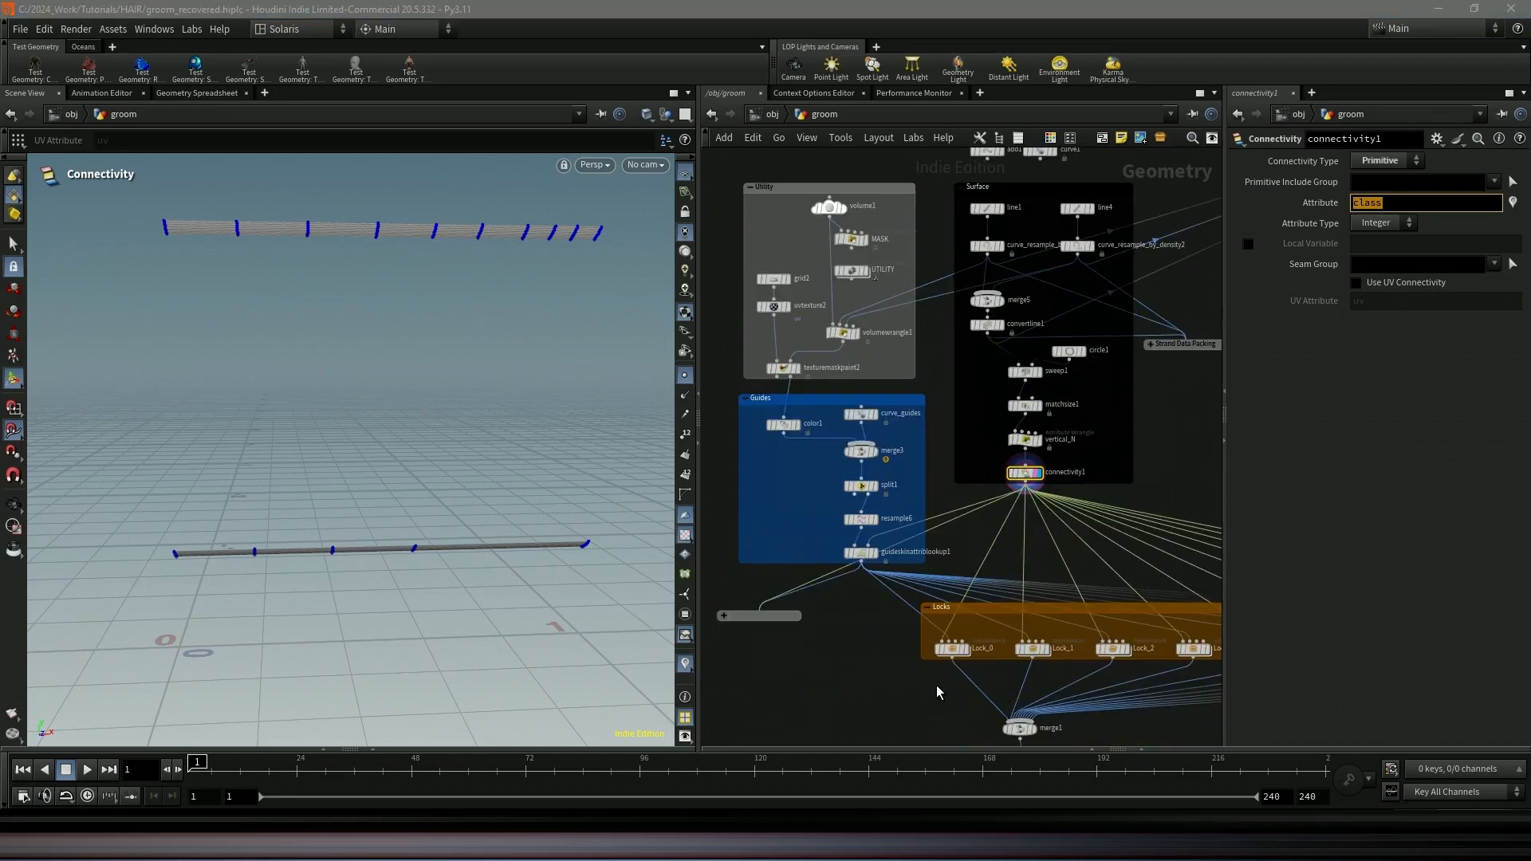
Display texturemaskpaint2 and volumewrangle1, and review the center and sampling settings of the volume1 node.
{"action": "left_click", "coordinate": [785, 368]}
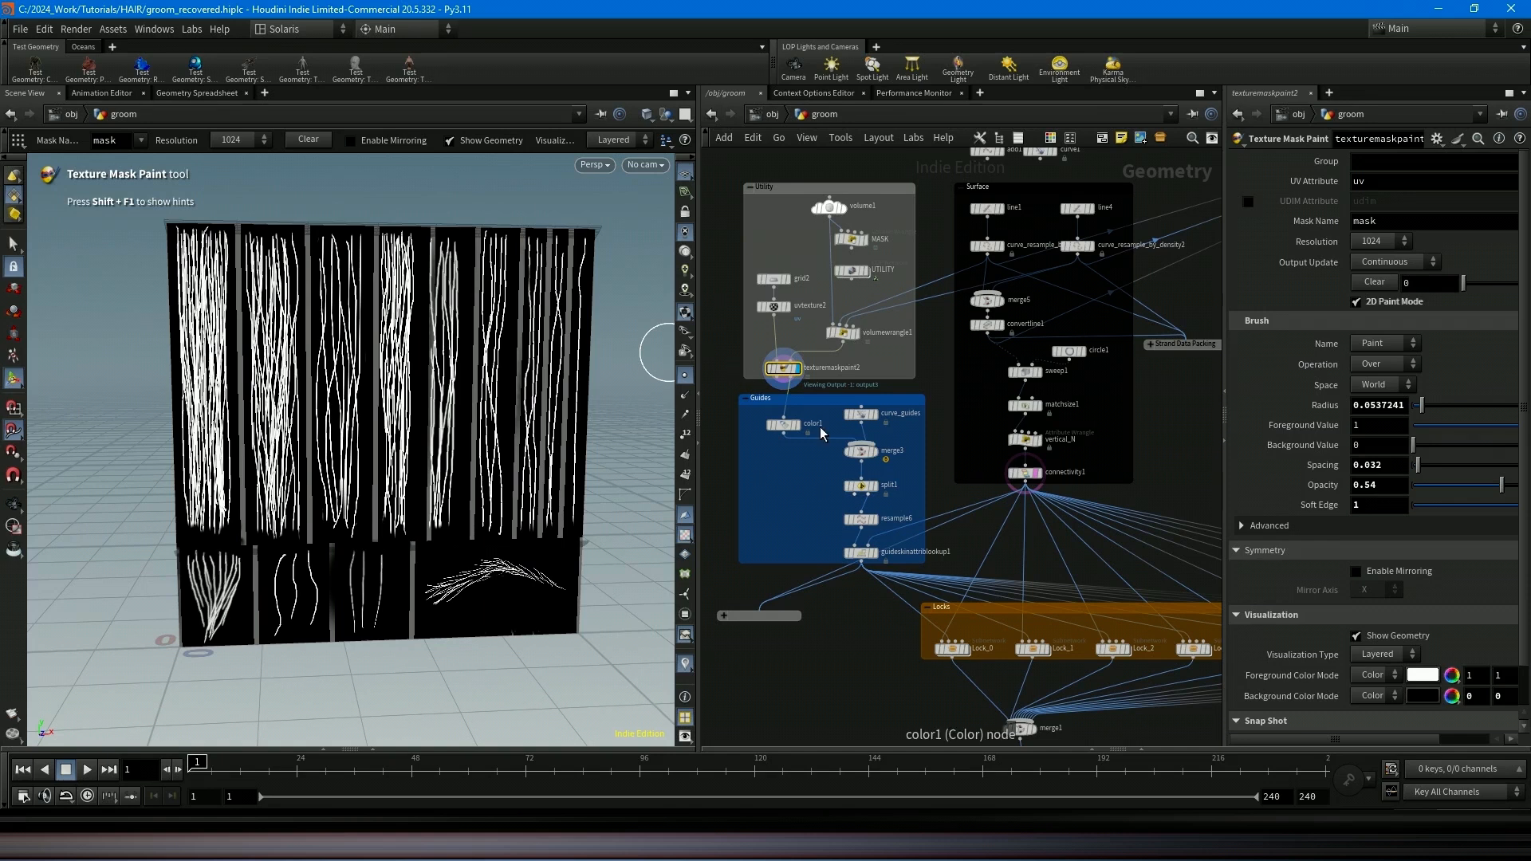
{"action": "left_click", "coordinate": [841, 337]}
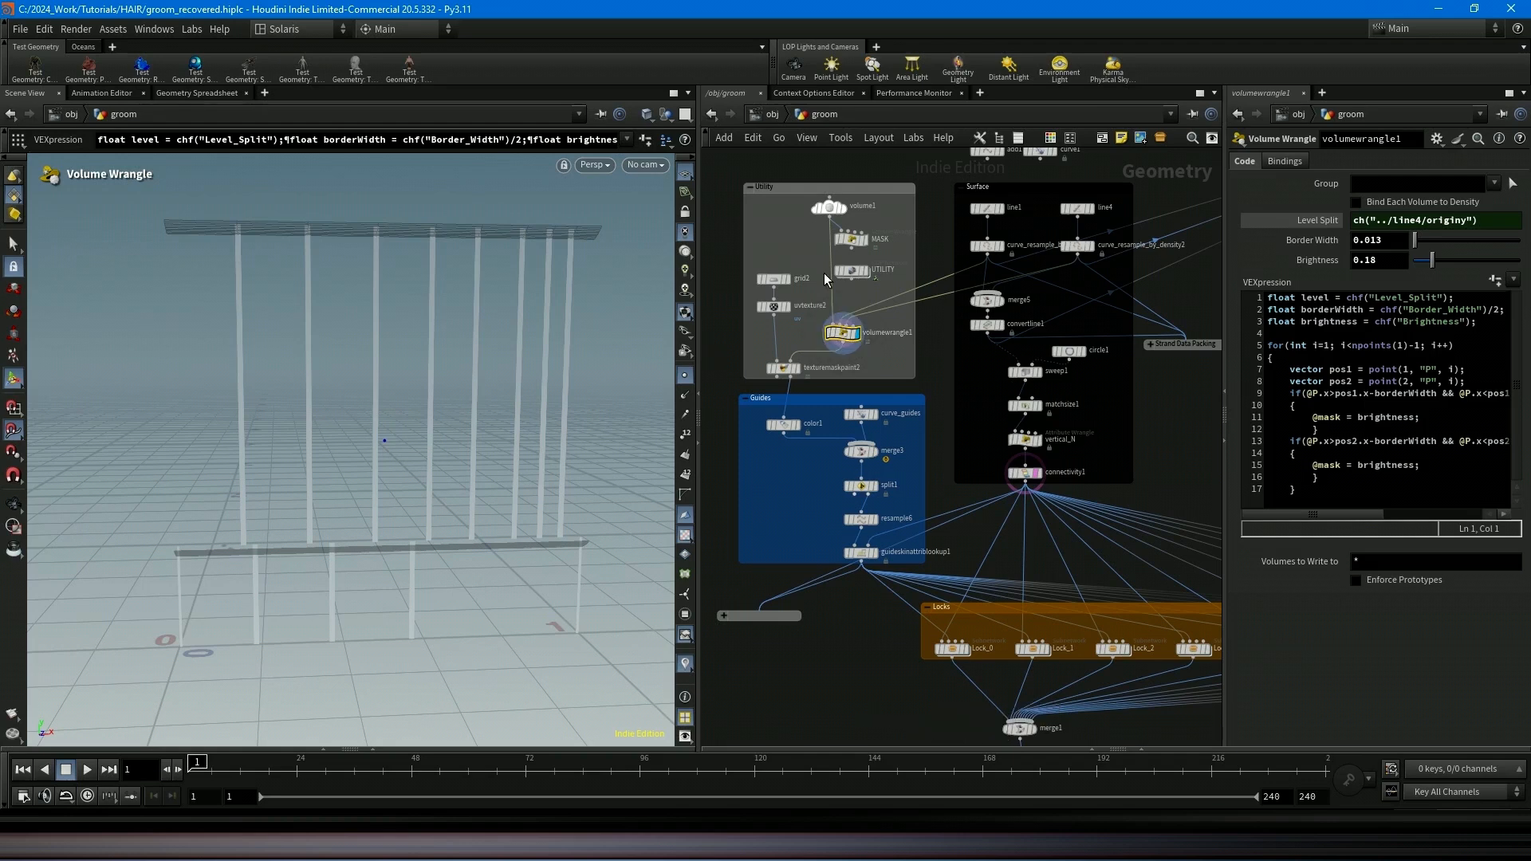
{"action": "left_click", "coordinate": [837, 209]}
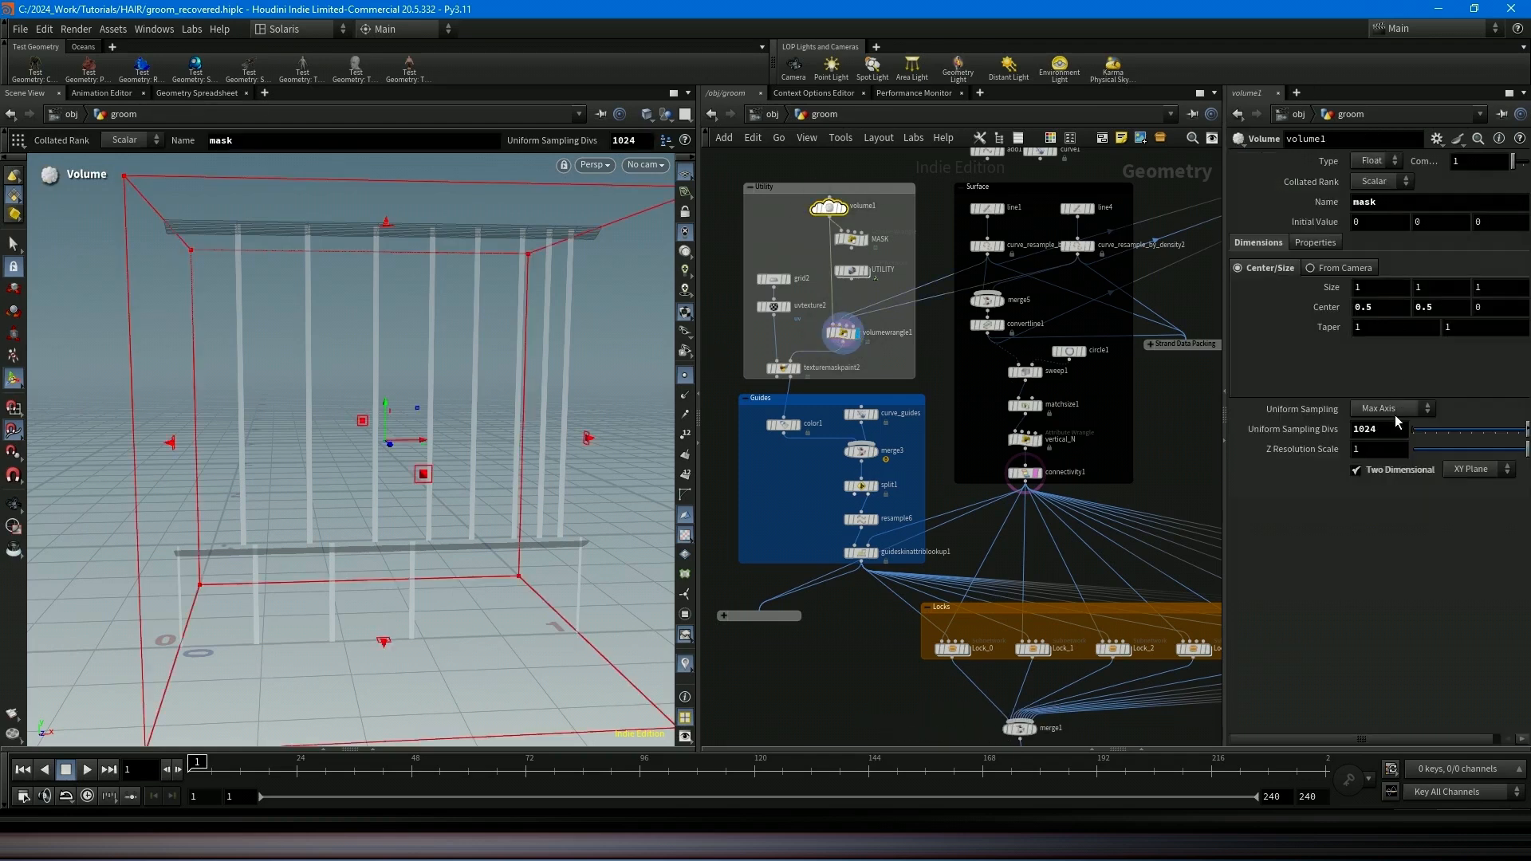
{"action": "left_click", "coordinate": [1356, 470]}
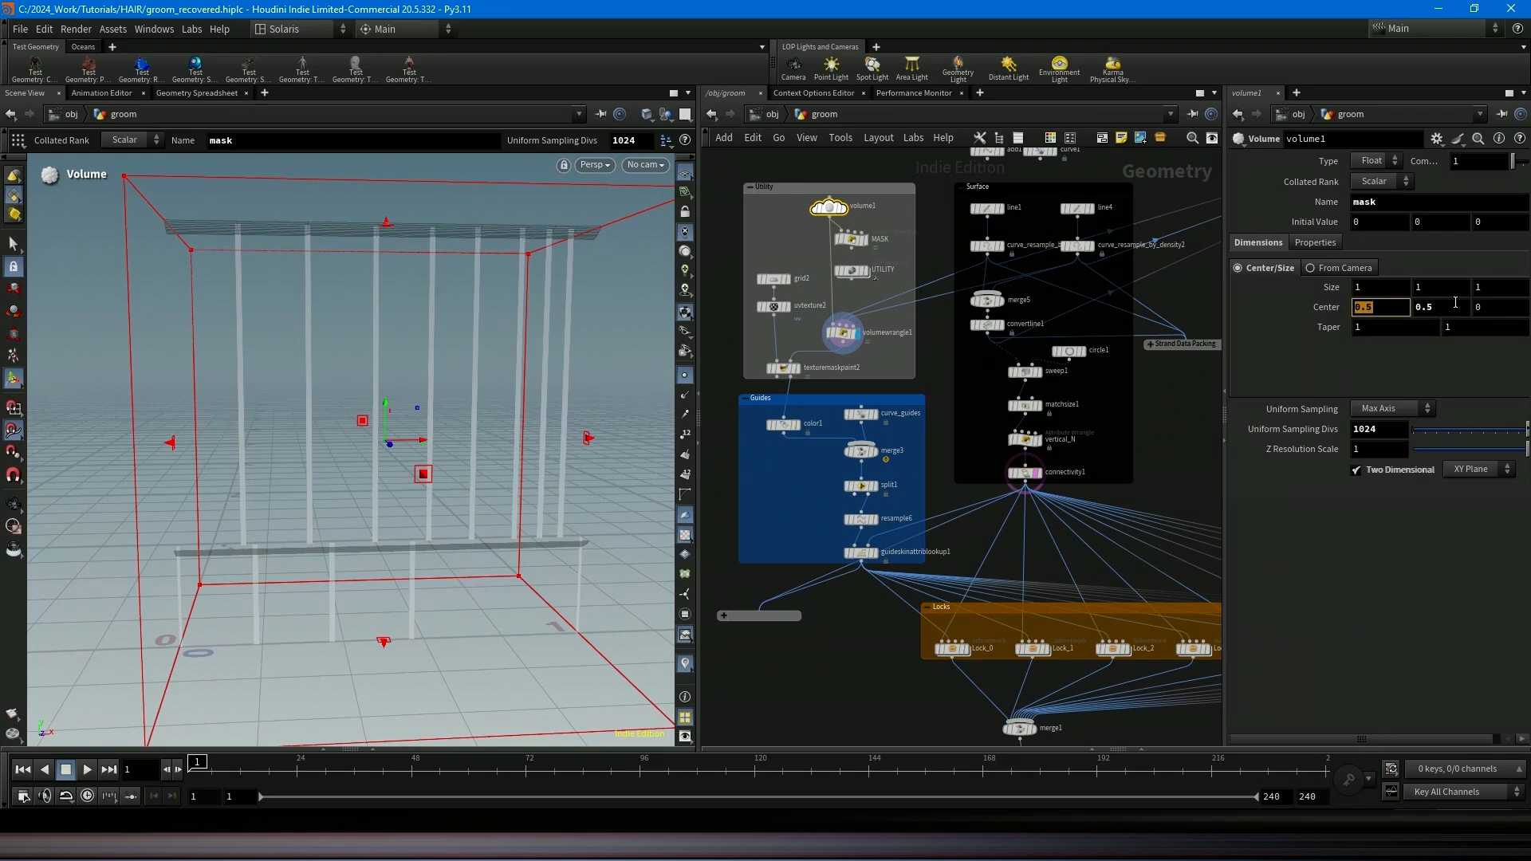
Set volumewrangle1's border width to 0.016 and its brightness to 0.236.
{"action": "left_click", "coordinate": [842, 332]}
{"action": "left_click_drag", "start_coordinate": [1225, 357], "coordinate": [1024, 369]}
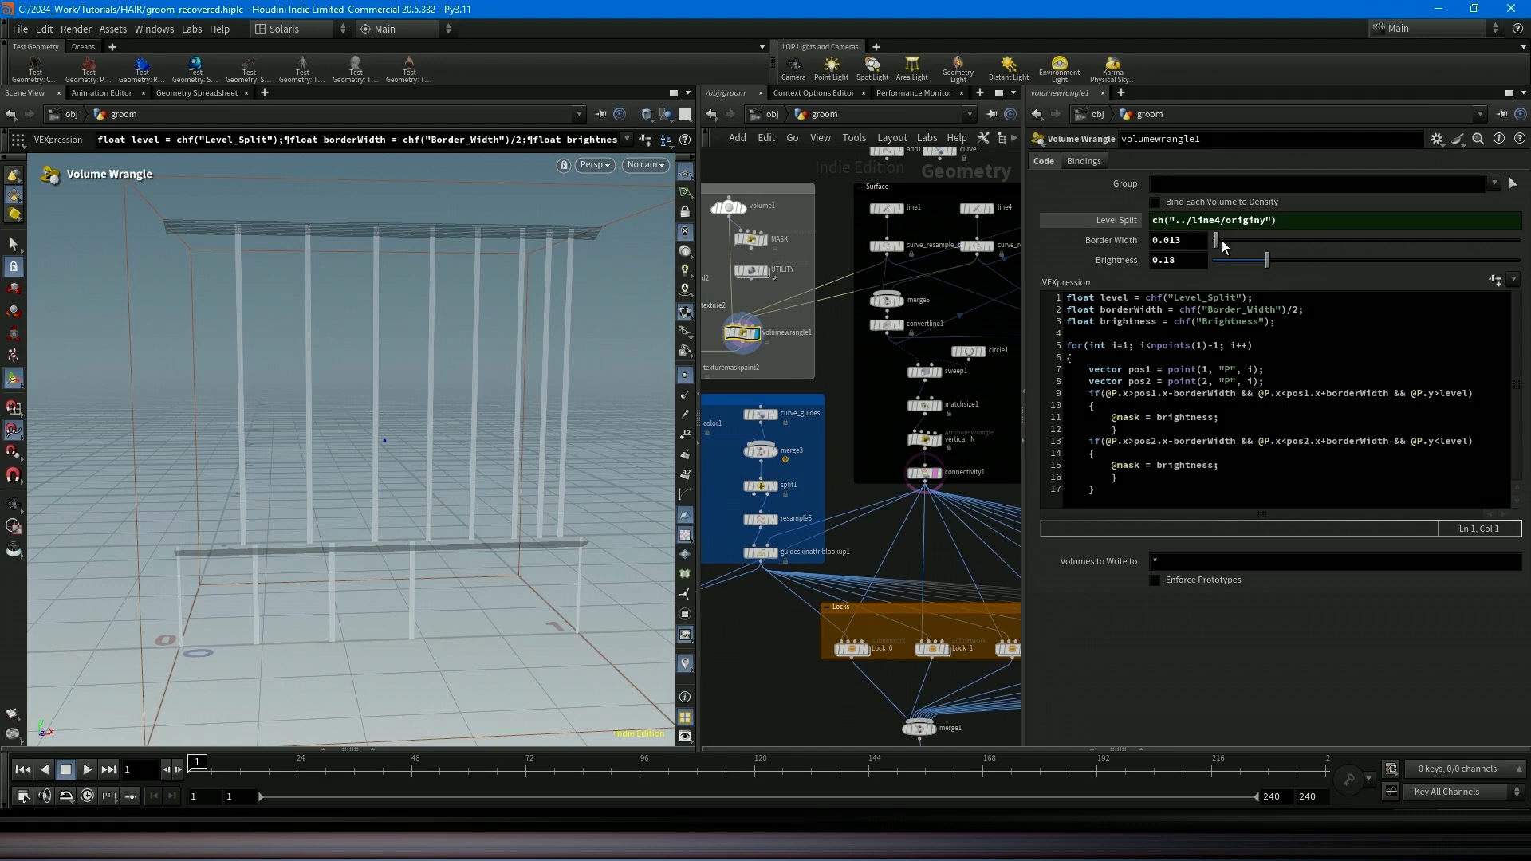
{"action": "left_click_drag", "start_coordinate": [1221, 241], "coordinate": [1284, 291]}
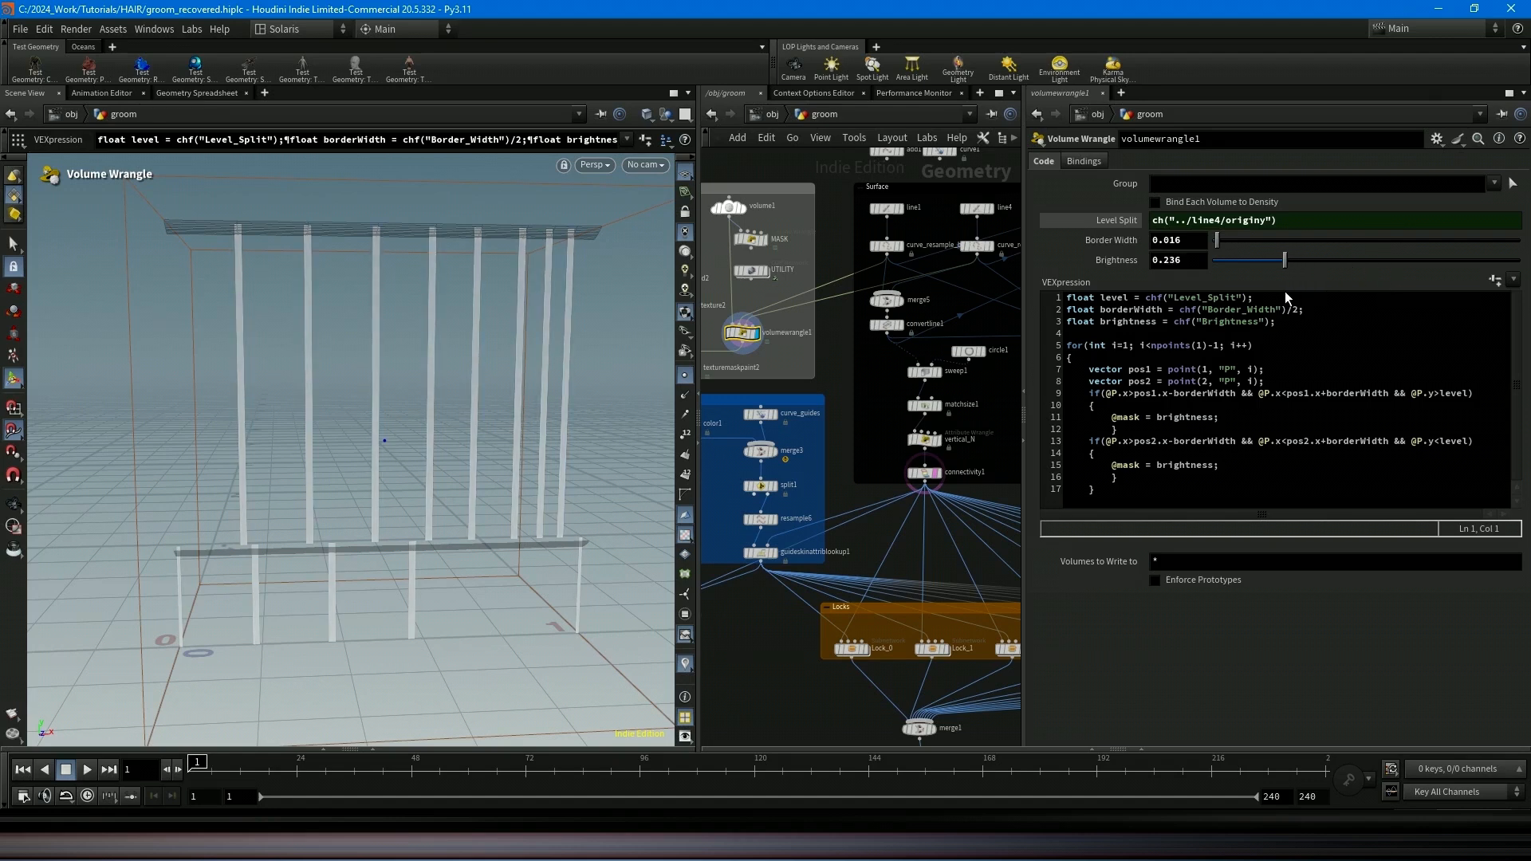
Review the MASK wrangle's expression and the import, layer and blur nodes inside the UTILITY network.
{"action": "left_click", "coordinate": [751, 239]}
{"action": "left_click", "coordinate": [1133, 304]}
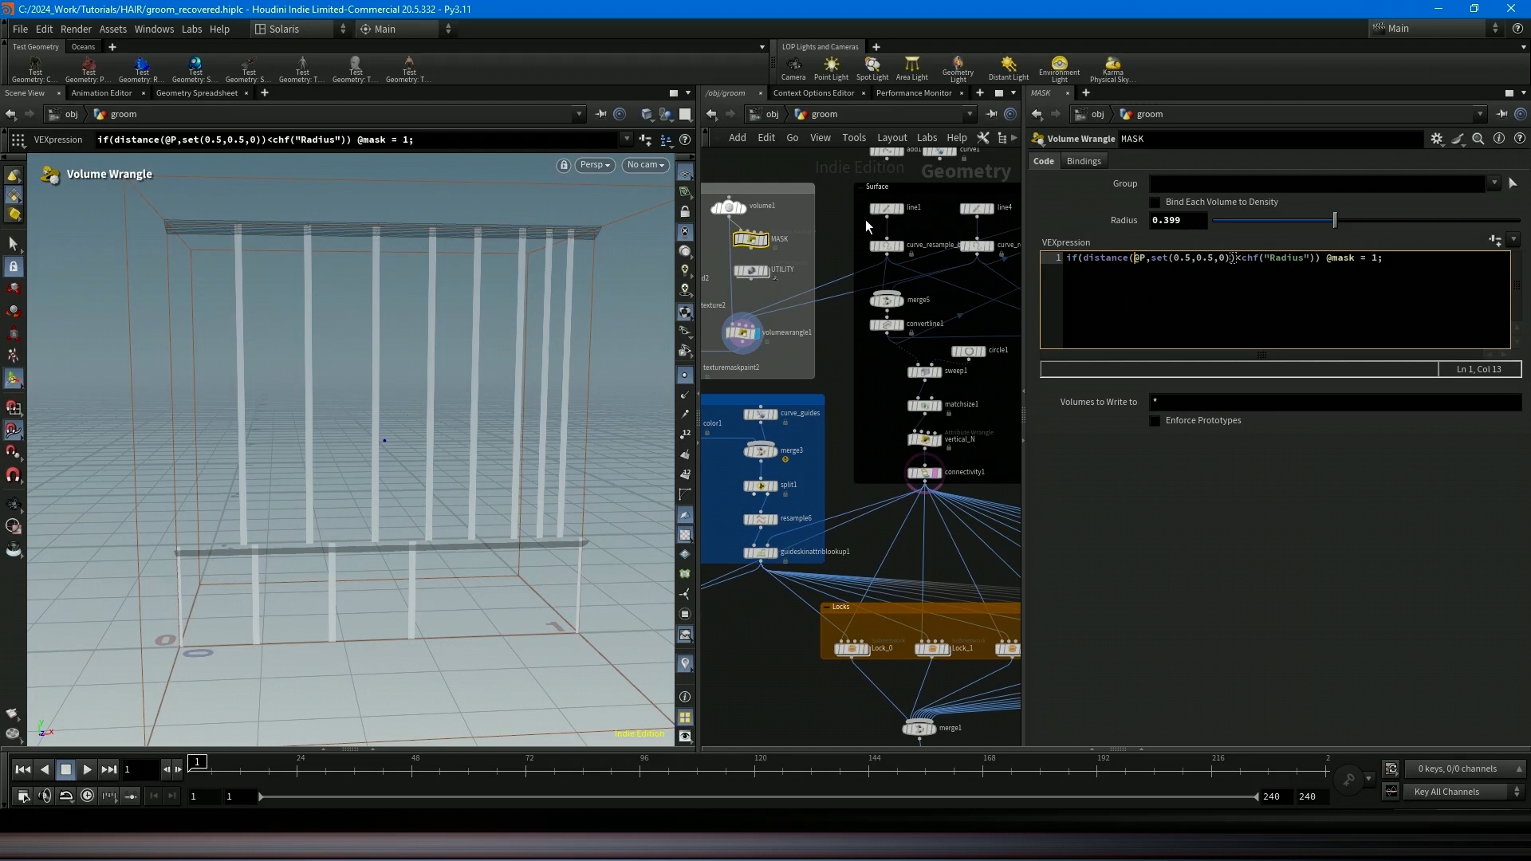
{"action": "double_click", "coordinate": [754, 271]}
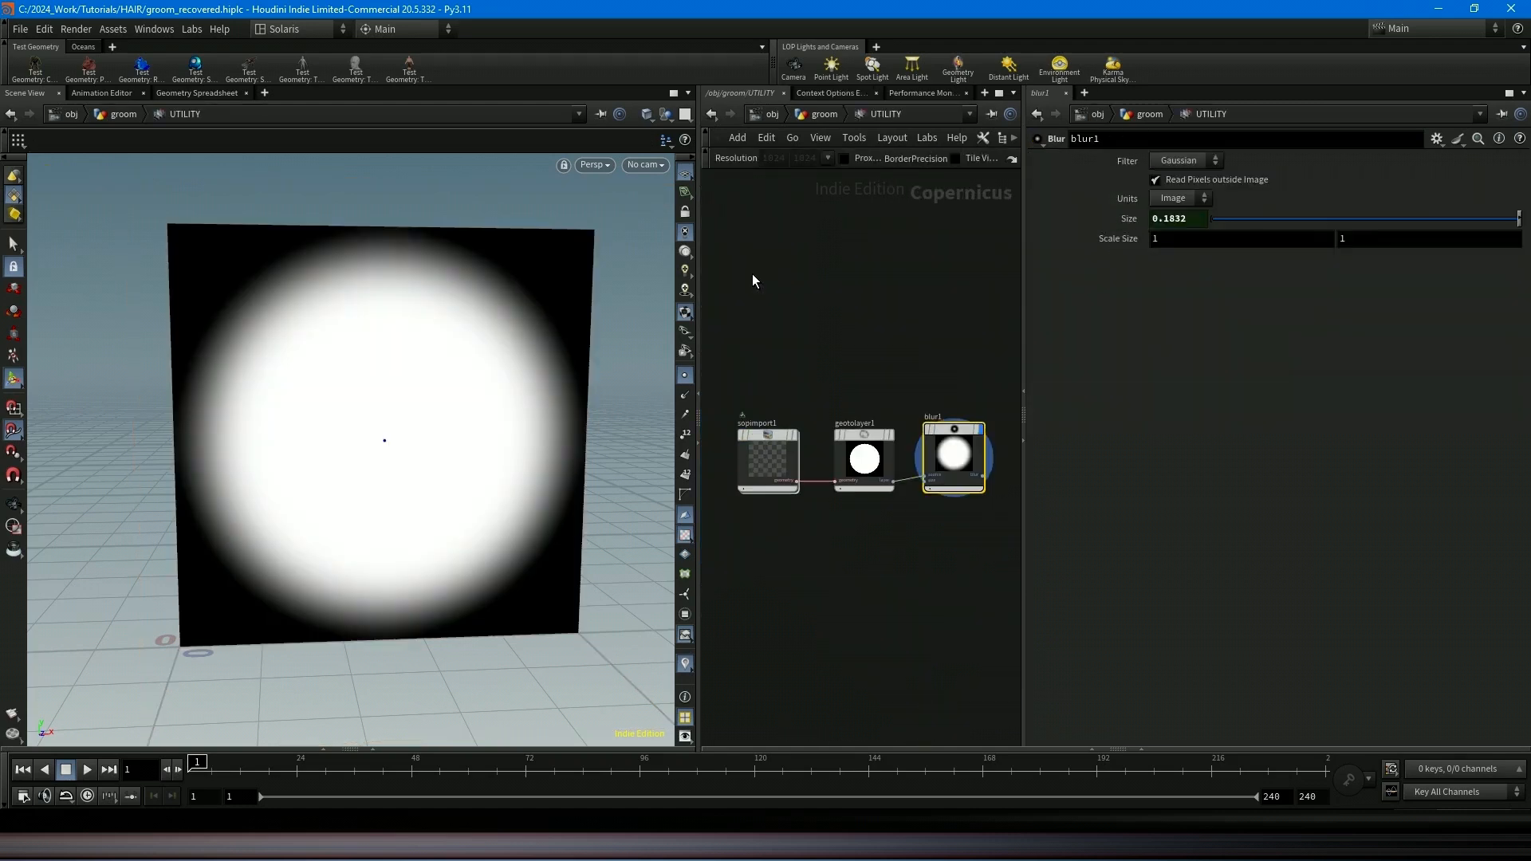
{"action": "left_click", "coordinate": [764, 447]}
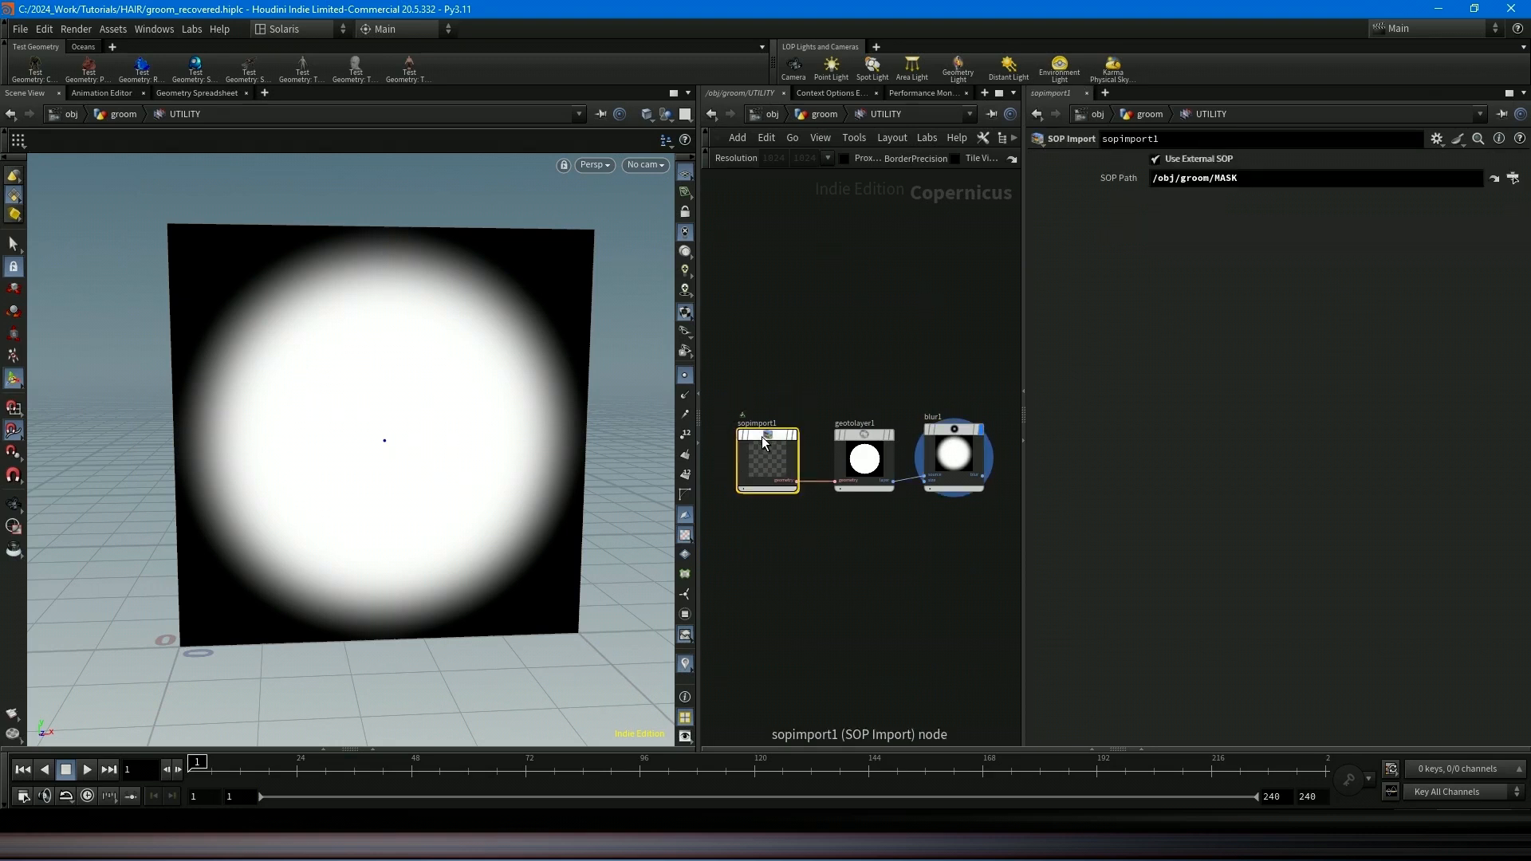
{"action": "left_click", "coordinate": [857, 451]}
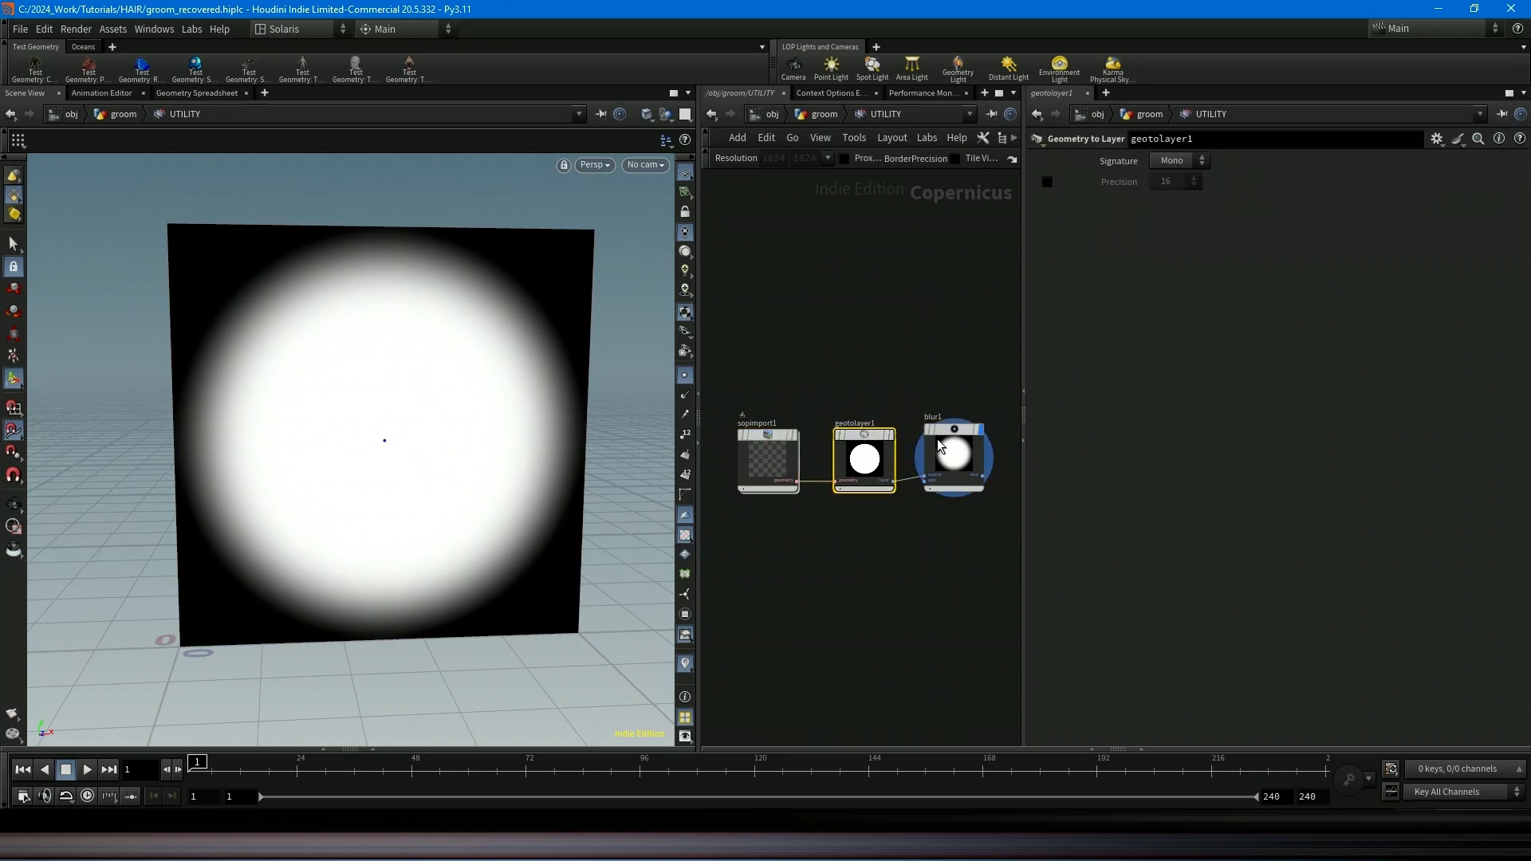
{"action": "left_click", "coordinate": [962, 428]}
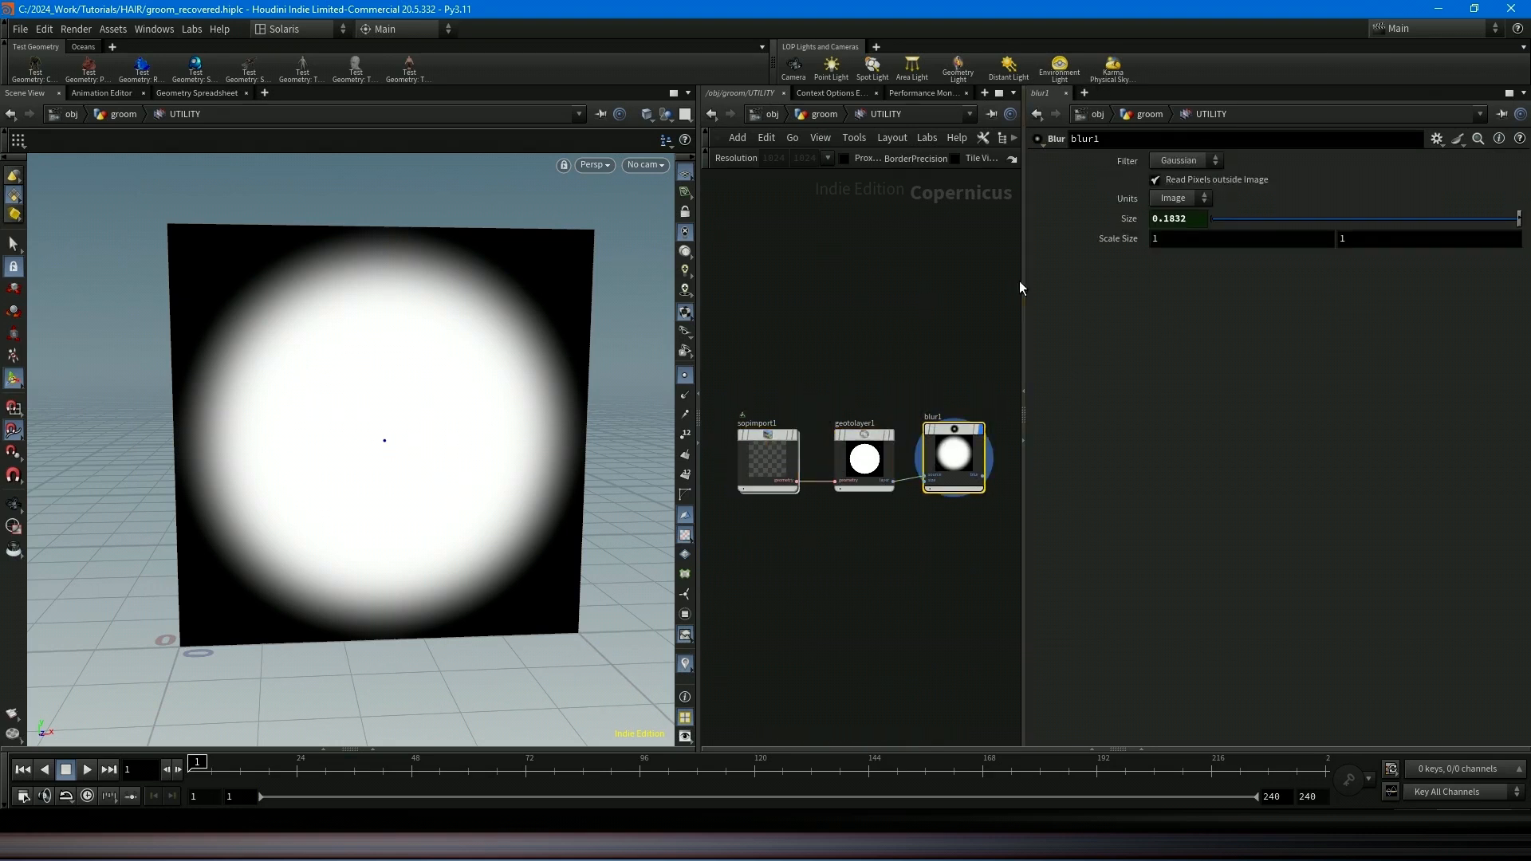
{"action": "left_click", "coordinate": [814, 114]}
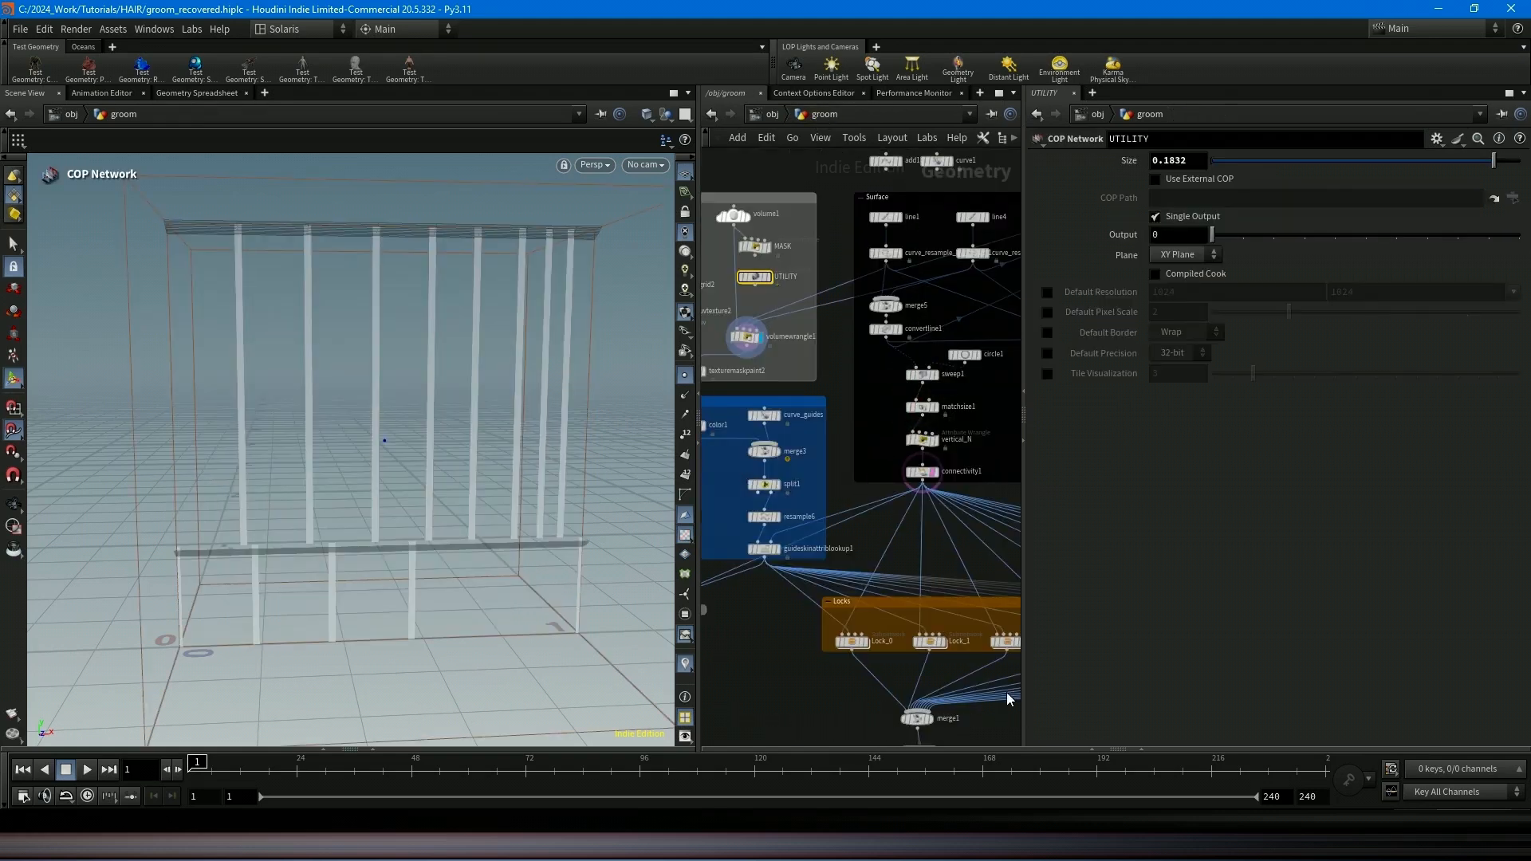
Display texturemaskpaint2 and set its paint brush radius to 0.002.
{"action": "left_click_drag", "start_coordinate": [1023, 638], "coordinate": [1358, 550]}
{"action": "left_click", "coordinate": [871, 370]}
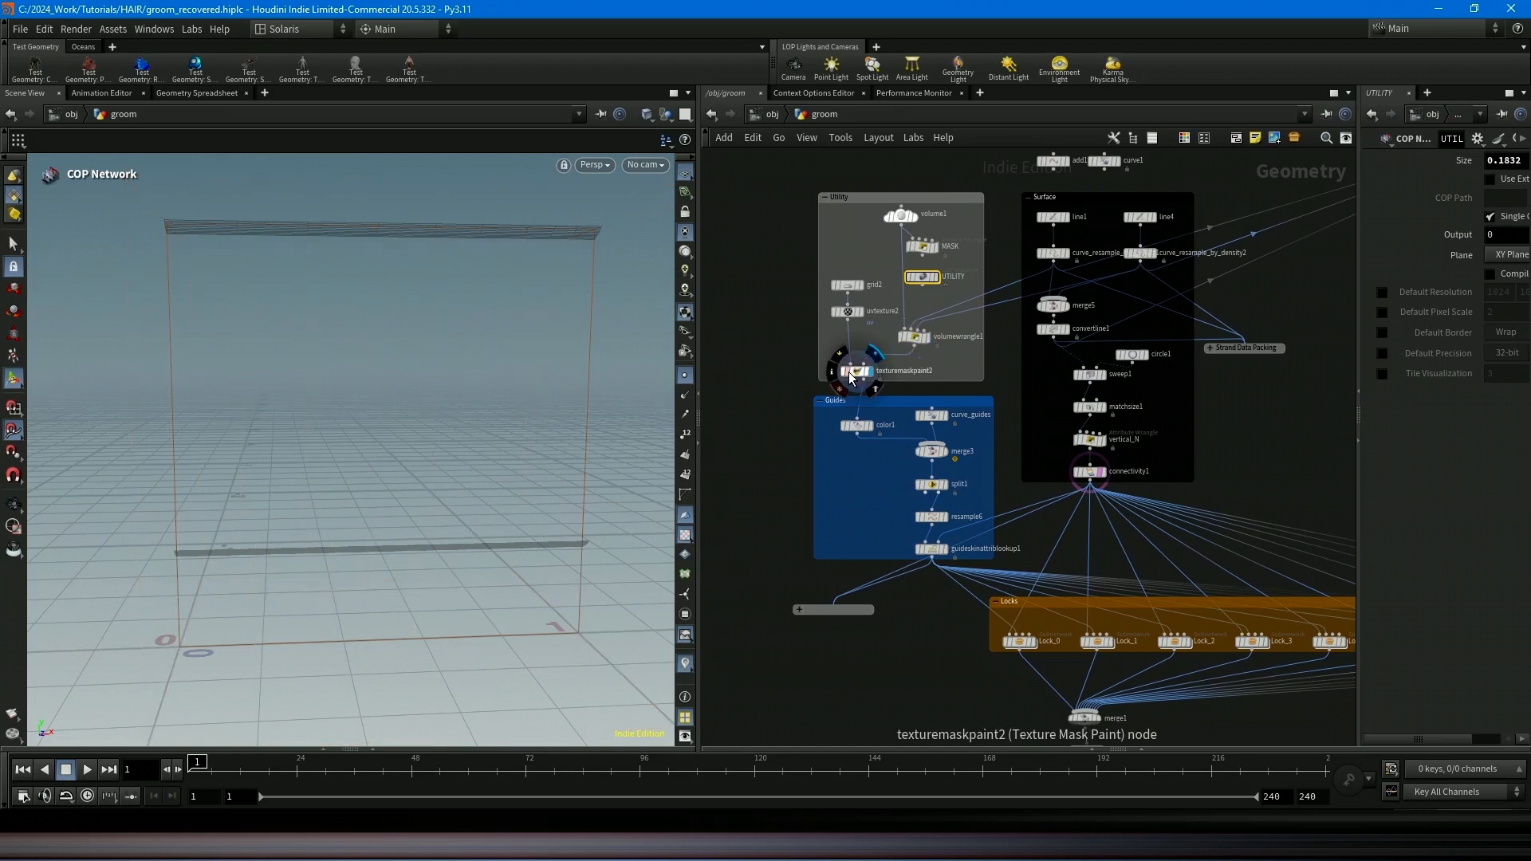
{"action": "left_click", "coordinate": [852, 372]}
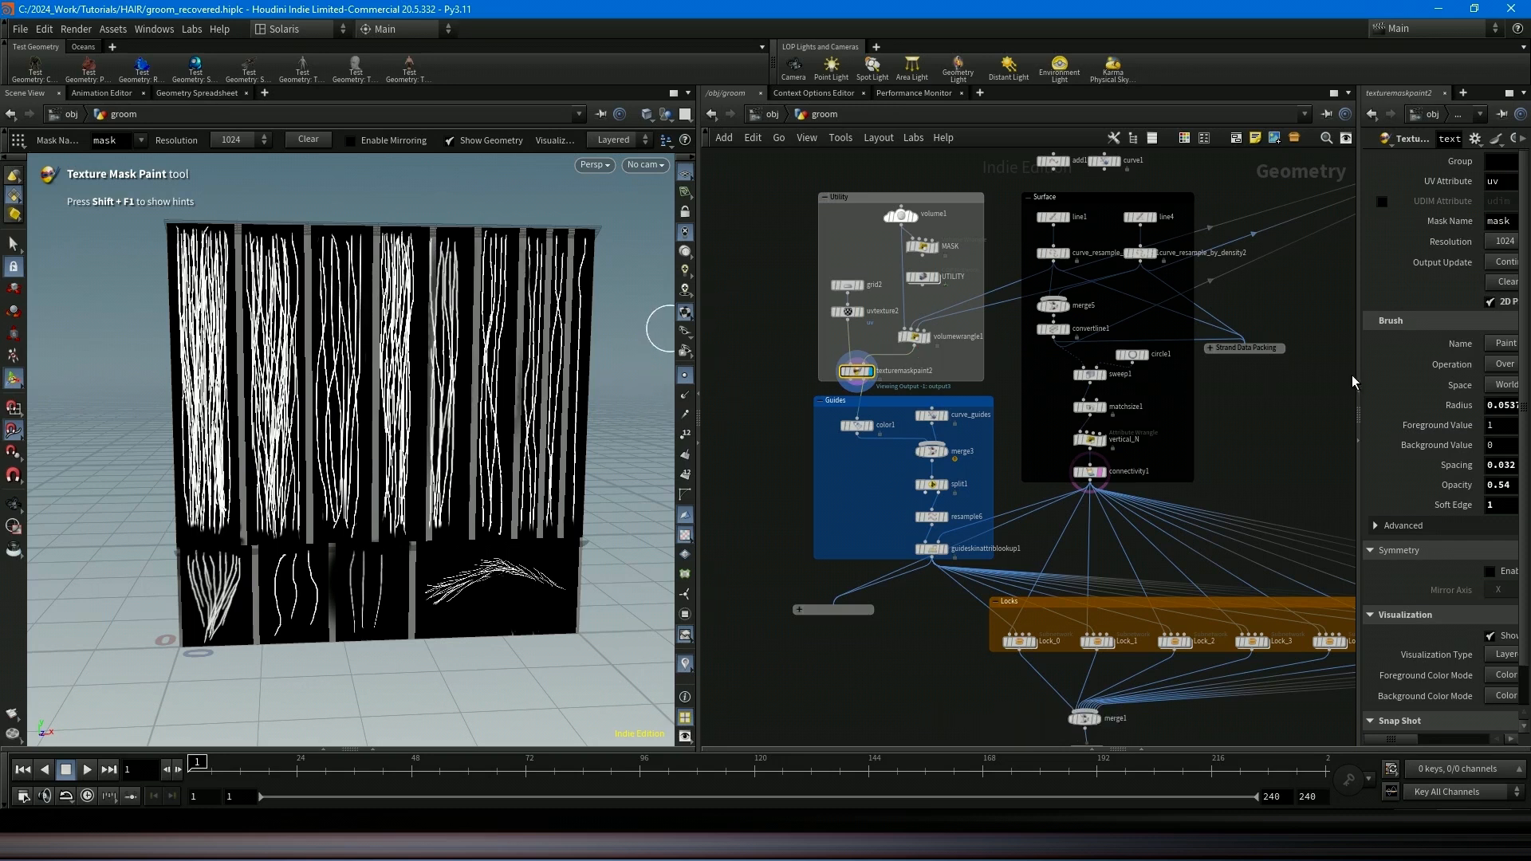
{"action": "left_click_drag", "start_coordinate": [1357, 382], "coordinate": [1397, 405]}
{"action": "type", "text": "02"}
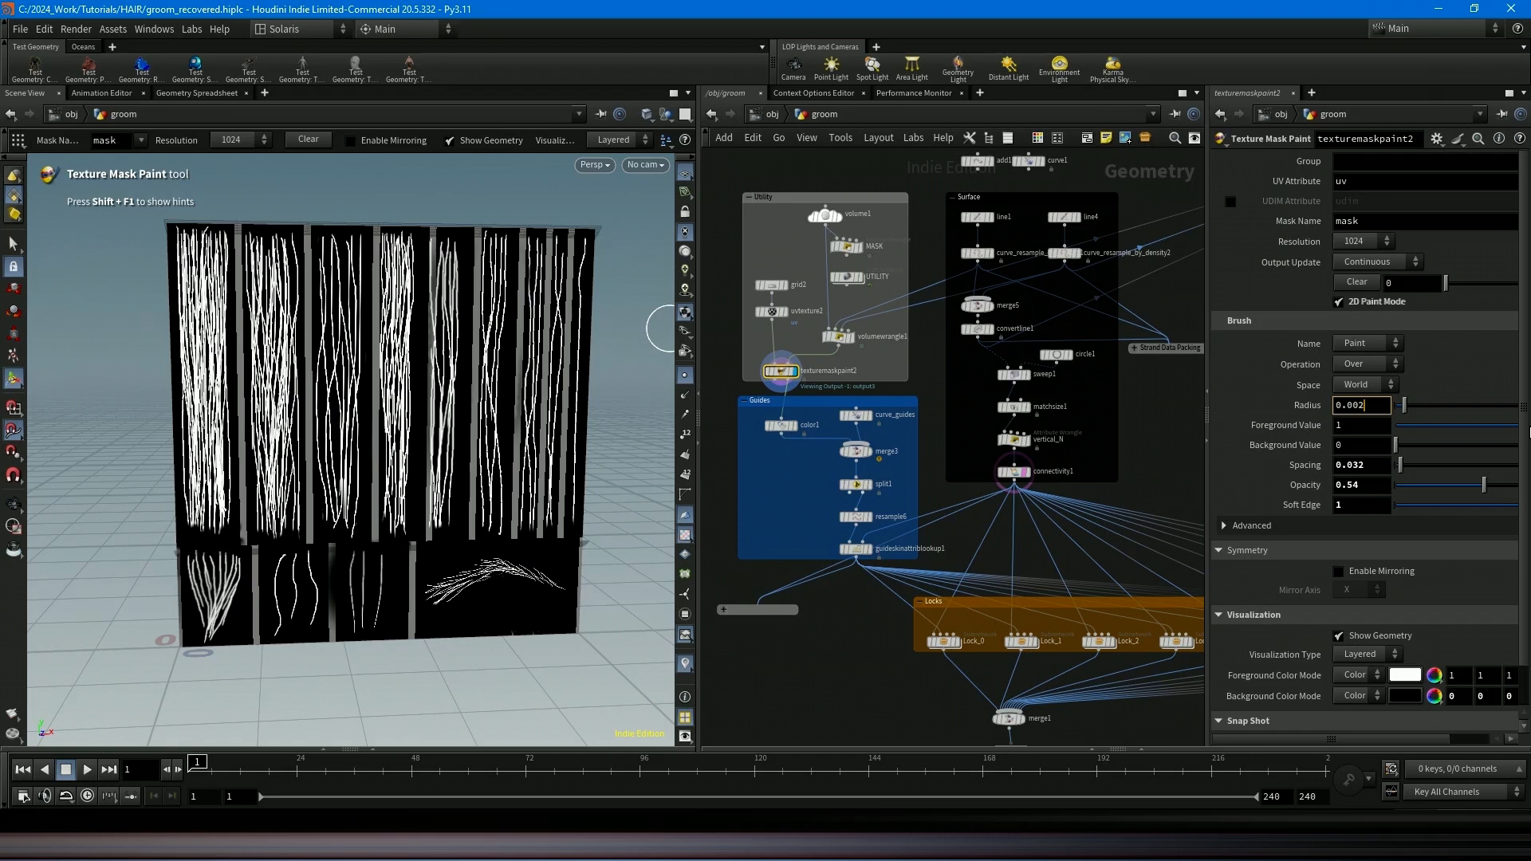
{"action": "key", "text": "Return"}
Paint thin vertical strand strokes down the third hair strip of the texture mask.
{"action": "key", "text": "c"}
{"action": "key", "text": "c"}
{"action": "left_click", "coordinate": [281, 367]}
{"action": "mouse_move", "coordinate": [351, 259]}
{"action": "left_mouse_down"}
{"action": "mouse_move", "coordinate": [331, 464]}
{"action": "mouse_move", "coordinate": [335, 305]}
{"action": "mouse_move", "coordinate": [360, 531]}
{"action": "mouse_move", "coordinate": [344, 508]}
{"action": "left_mouse_up"}
{"action": "key", "text": "c"}
{"action": "left_click_drag", "start_coordinate": [348, 318], "coordinate": [331, 543]}
Display the color1 node and the merge3 node that combines the painted strands with the guide curves.
{"action": "left_click", "coordinate": [795, 427]}
{"action": "left_click", "coordinate": [785, 426]}
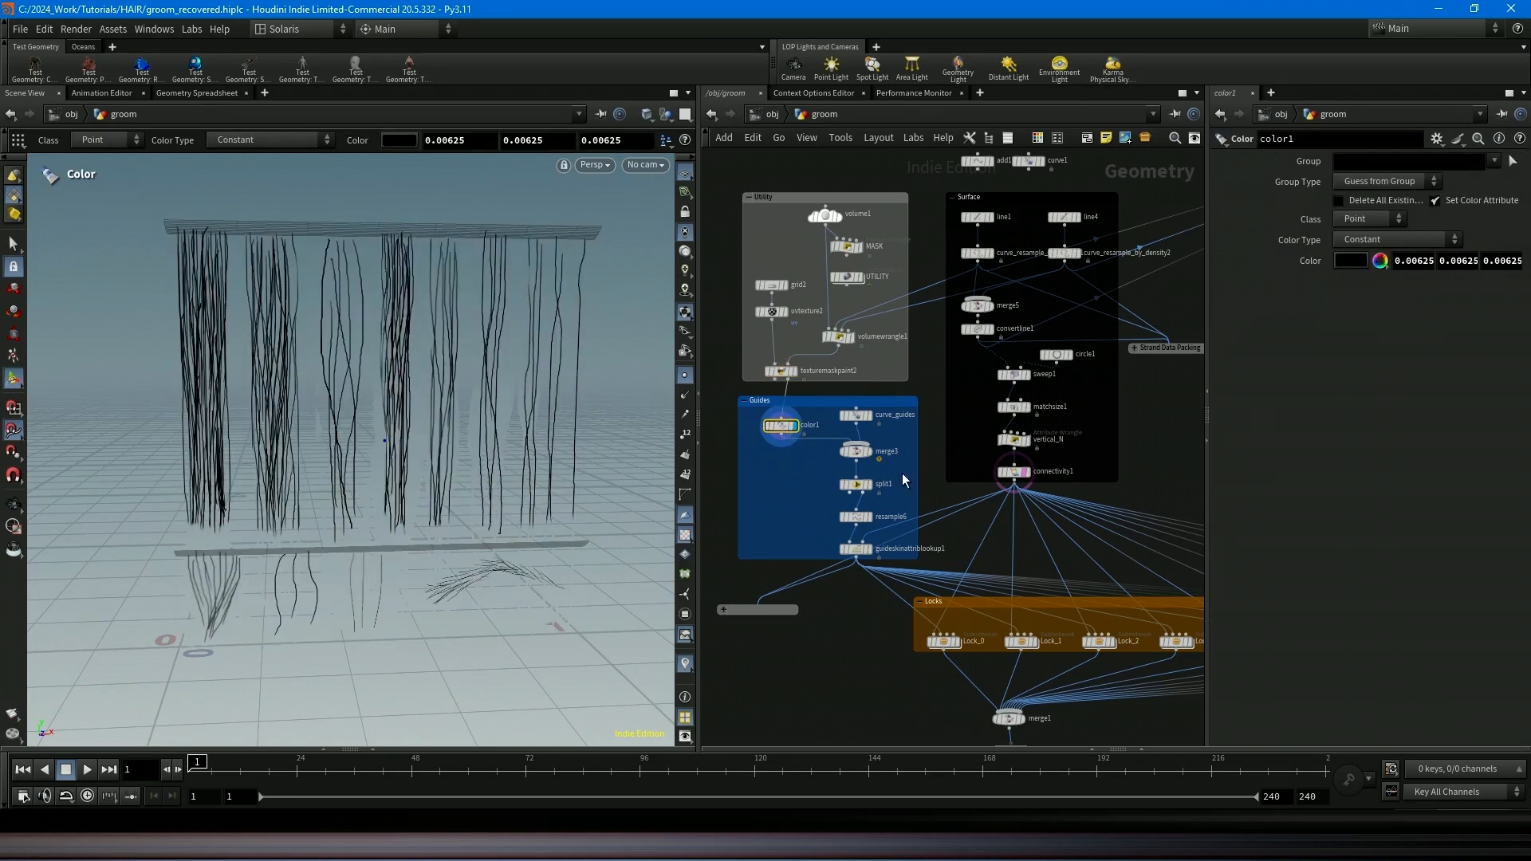
{"action": "left_click", "coordinate": [856, 456]}
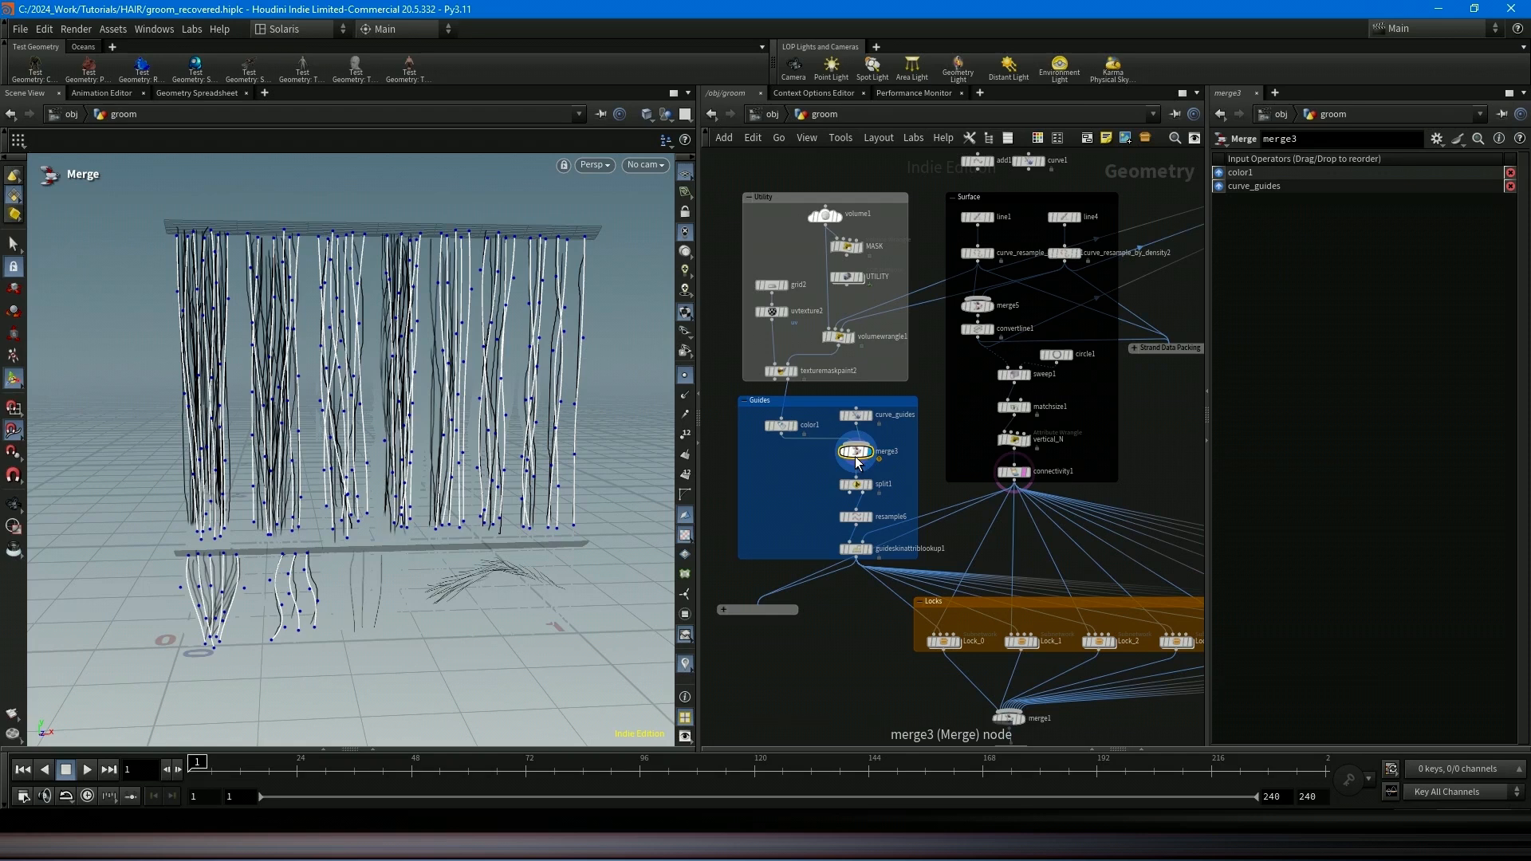
Add a Guide Groom node in the Guides group, connect connectivity1 to it and display it.
{"action": "key", "text": "Tab"}
{"action": "type", "text": "guide gro"}
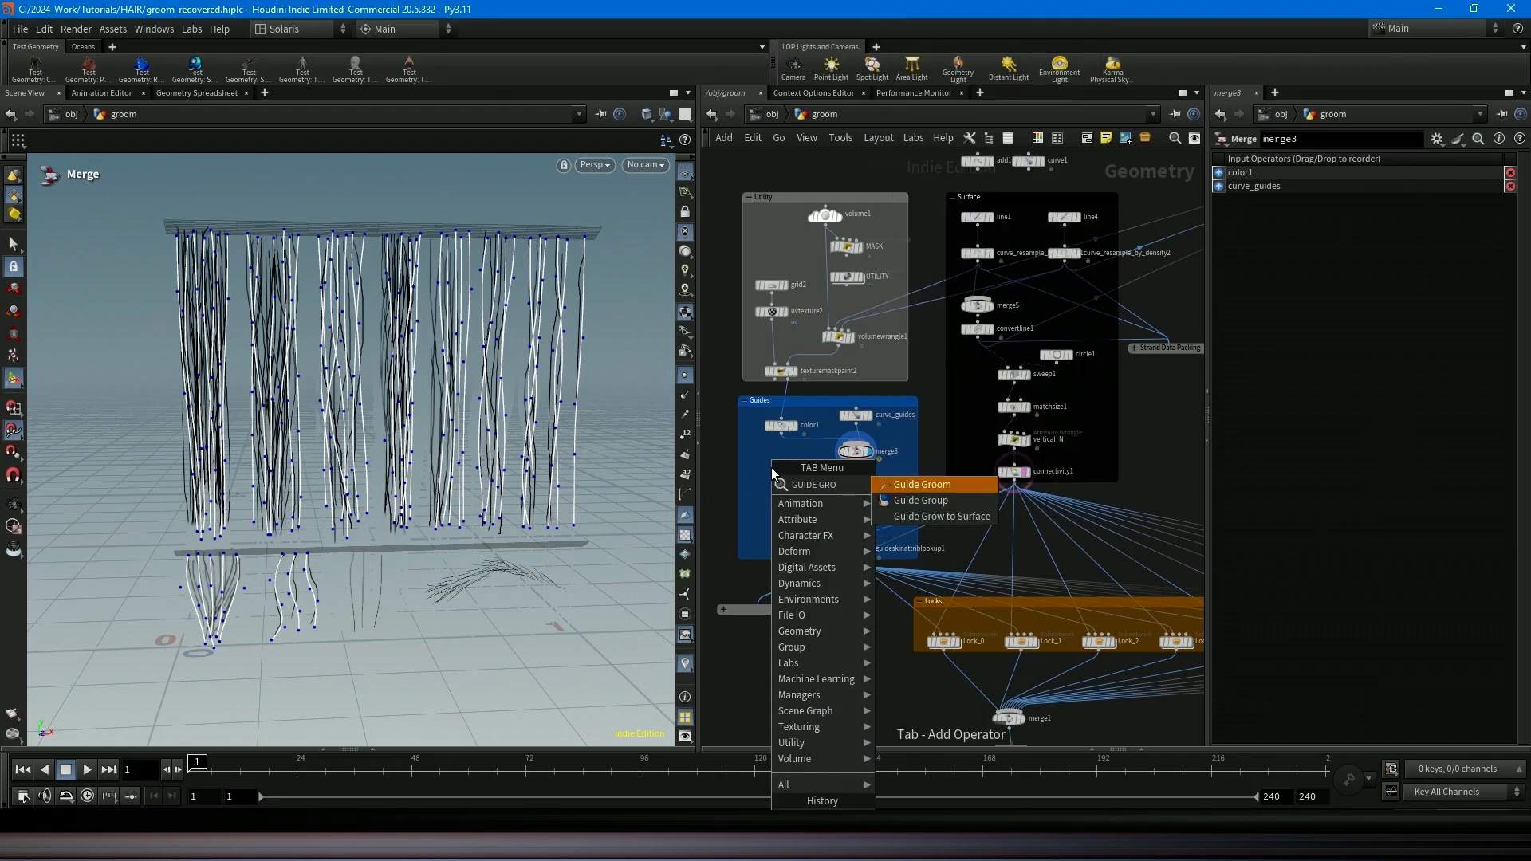
{"action": "key", "text": "Return"}
{"action": "left_click", "coordinate": [807, 479]}
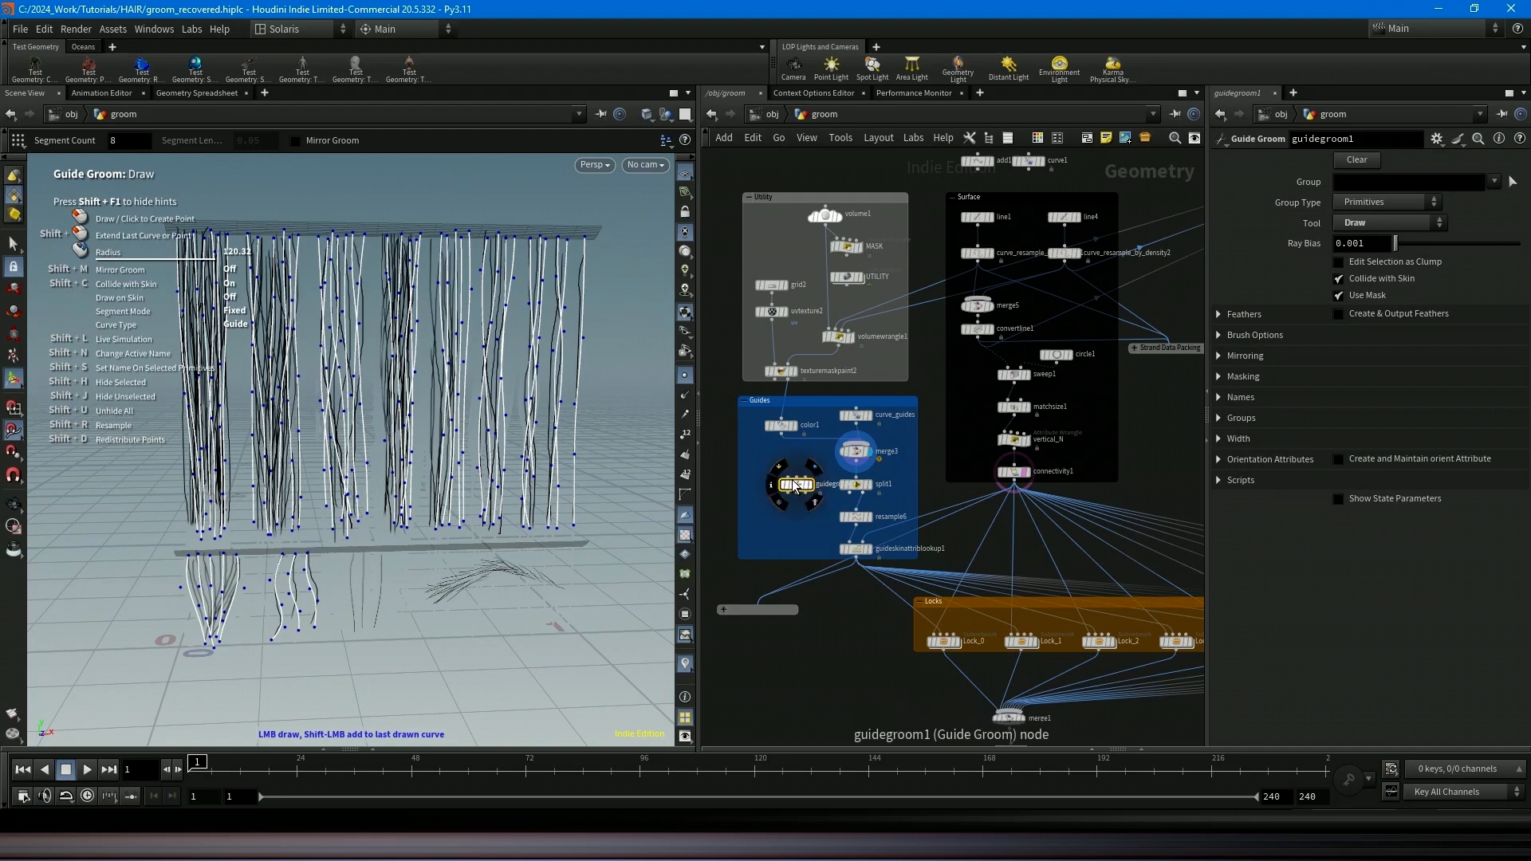
{"action": "left_click_drag", "start_coordinate": [797, 477], "coordinate": [1004, 480]}
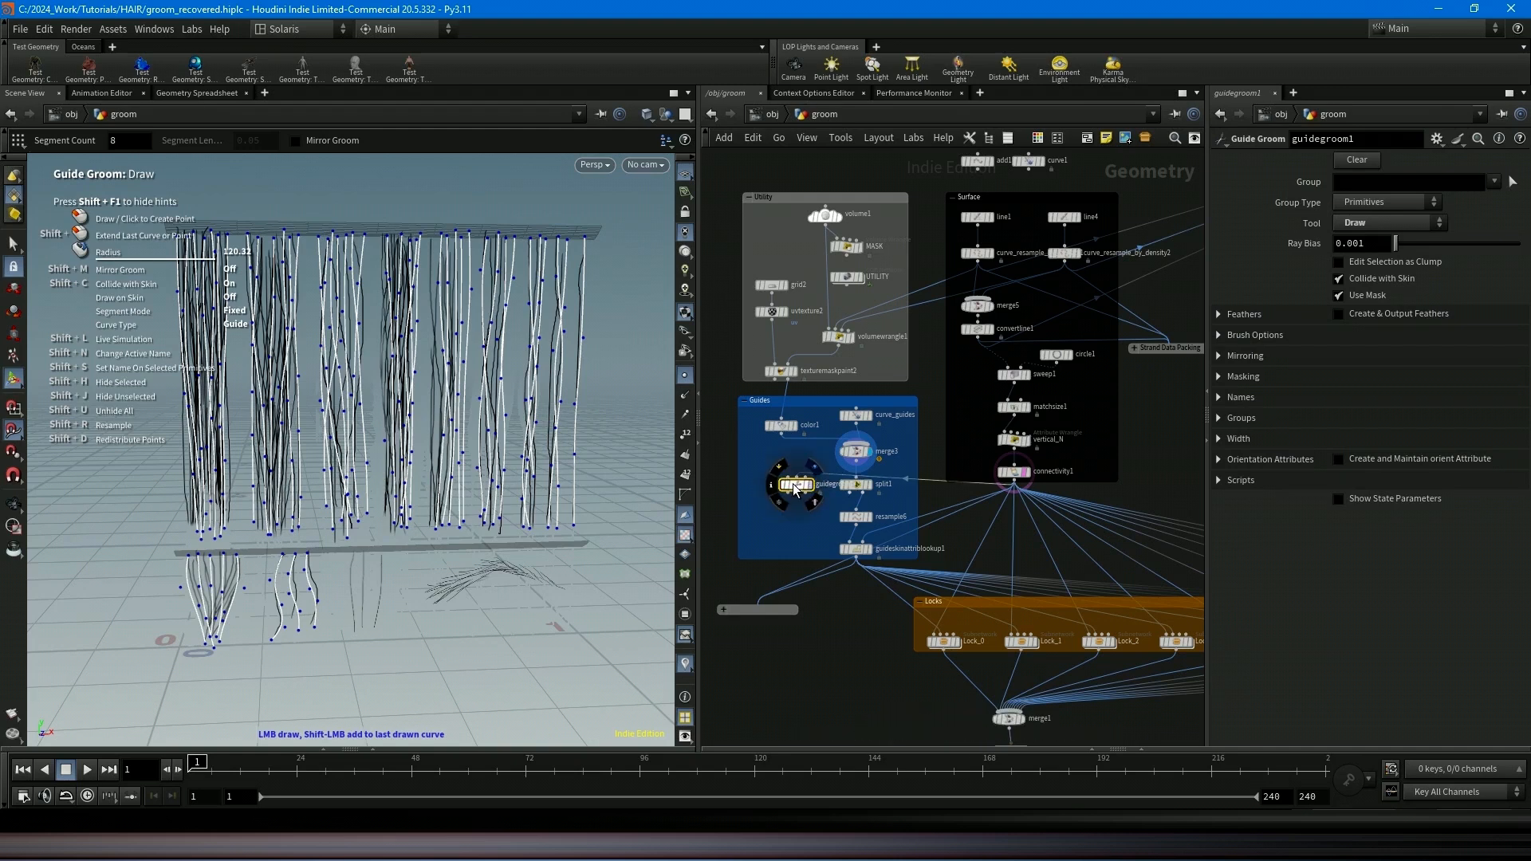
{"action": "key", "text": "r"}
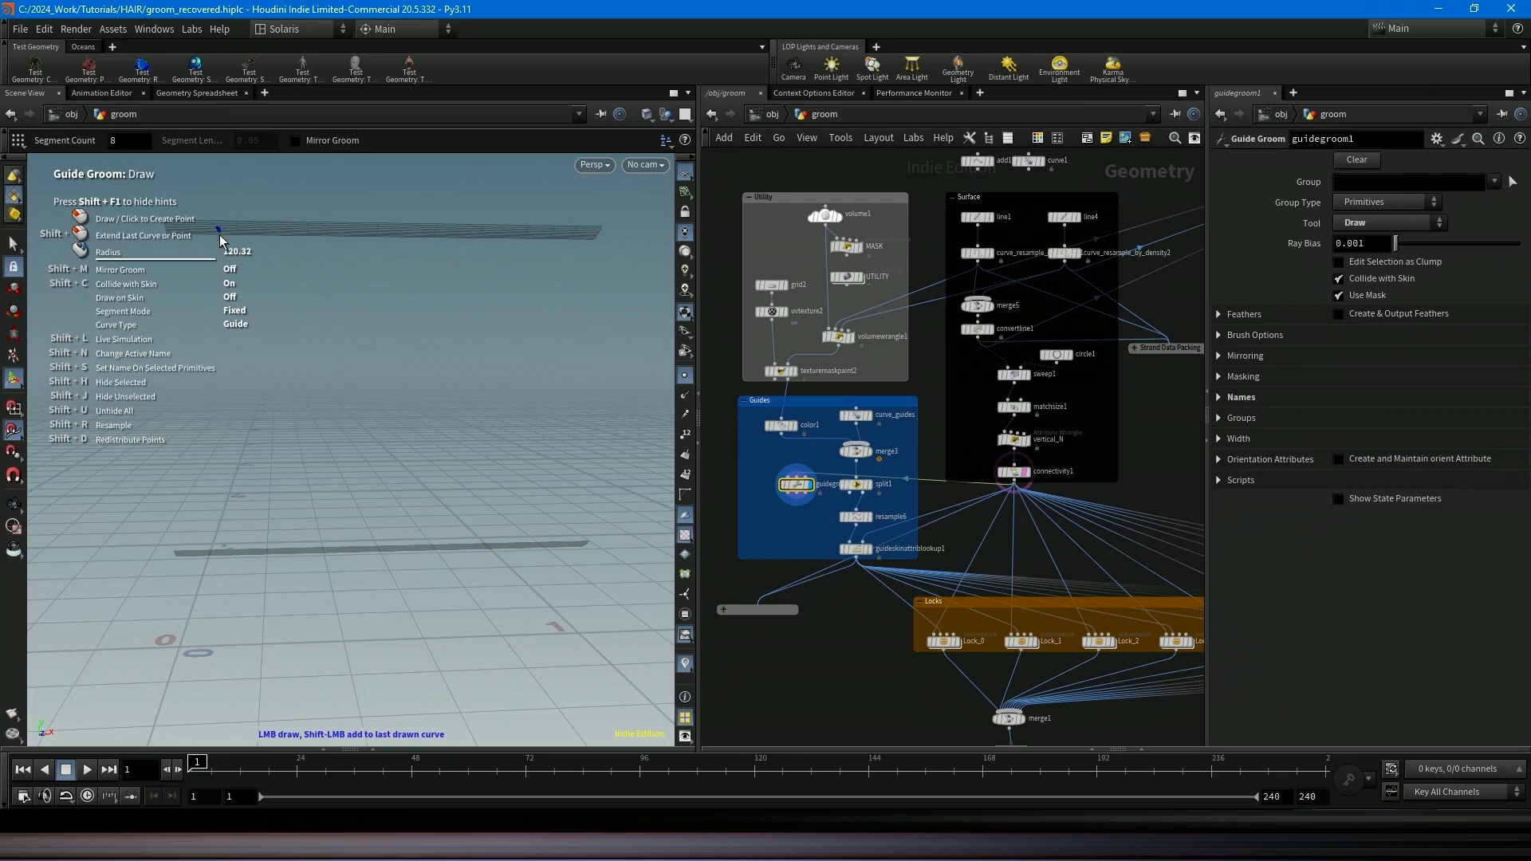
Draw long guide curves down from the upper strip with the Guide Groom node, and return the display to merge3.
{"action": "mouse_move", "coordinate": [217, 230]}
{"action": "left_mouse_down"}
{"action": "mouse_move", "coordinate": [224, 580]}
{"action": "mouse_move", "coordinate": [205, 591]}
{"action": "left_mouse_up"}
{"action": "key", "text": "shift+F1"}
{"action": "left_click_drag", "start_coordinate": [174, 225], "coordinate": [192, 601]}
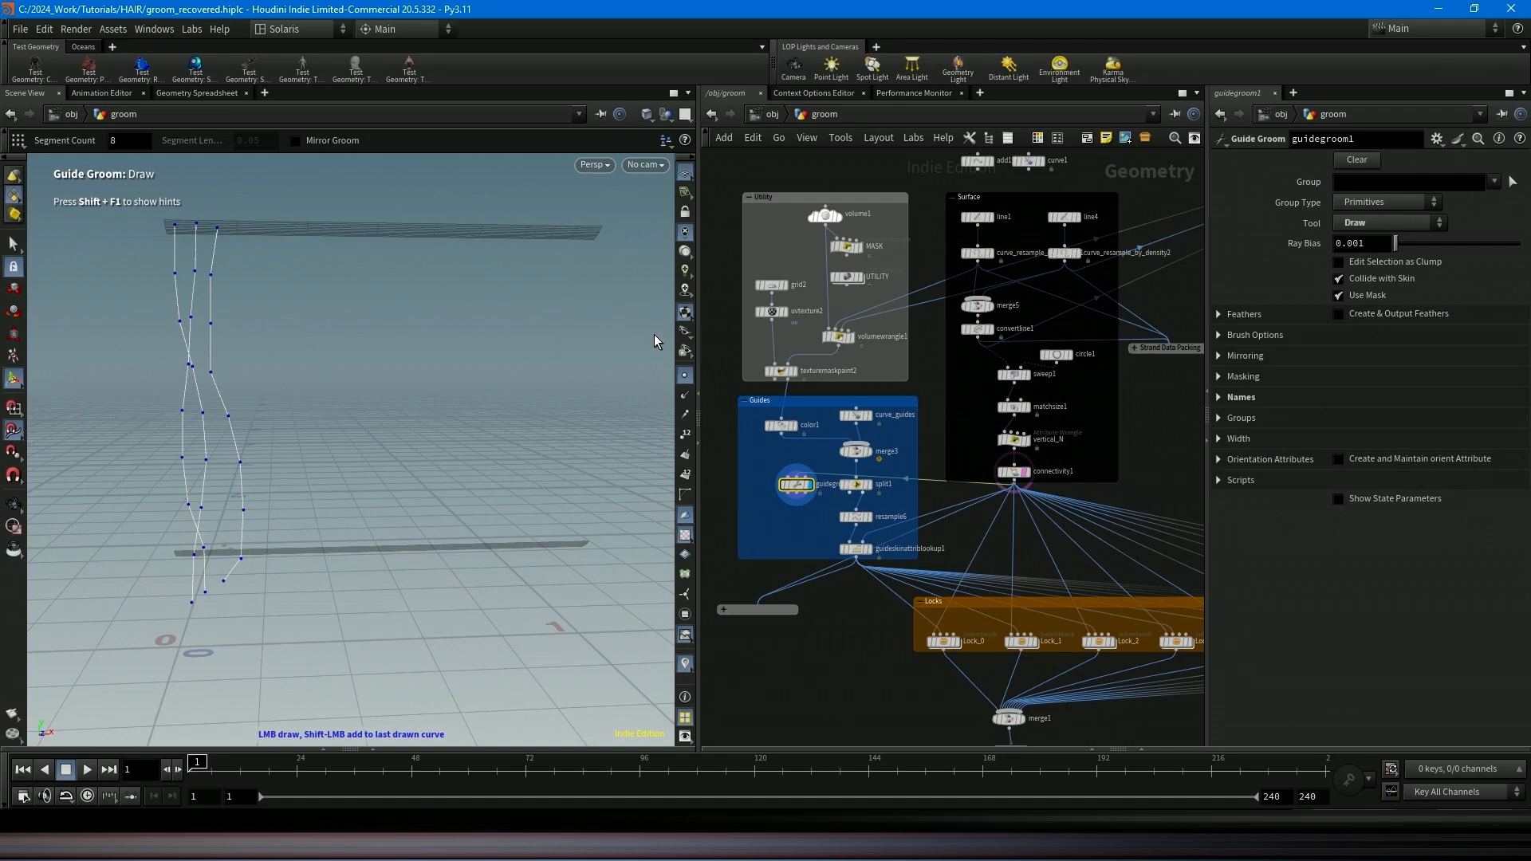
{"action": "left_click", "coordinate": [869, 456]}
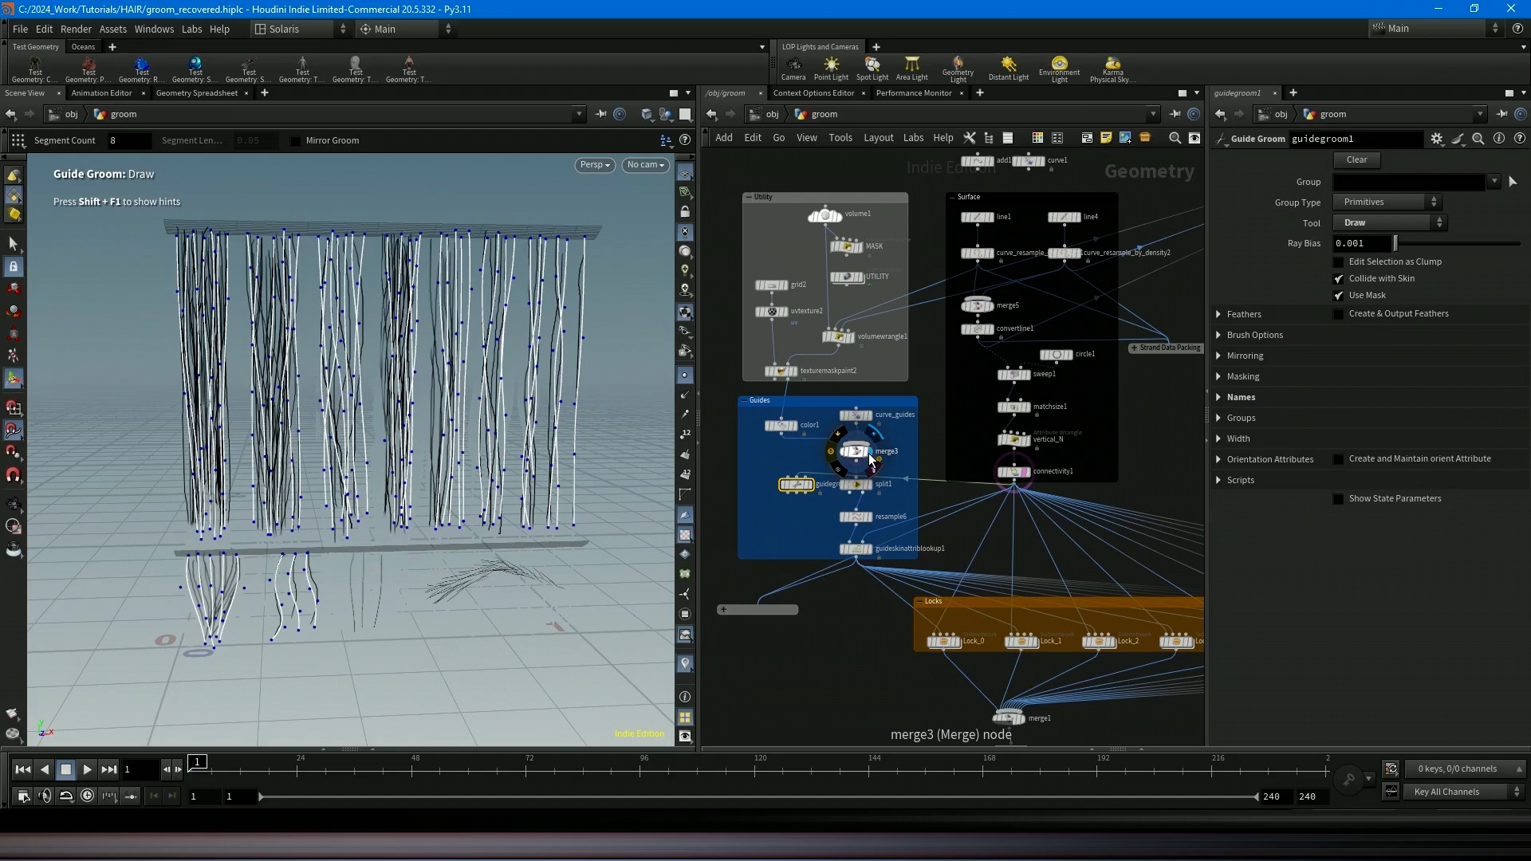
{"action": "left_click", "coordinate": [857, 452]}
Check guideskinattriblookup1, frame the guides in the Front view and select the curve_guides node for editing.
{"action": "left_click", "coordinate": [853, 552]}
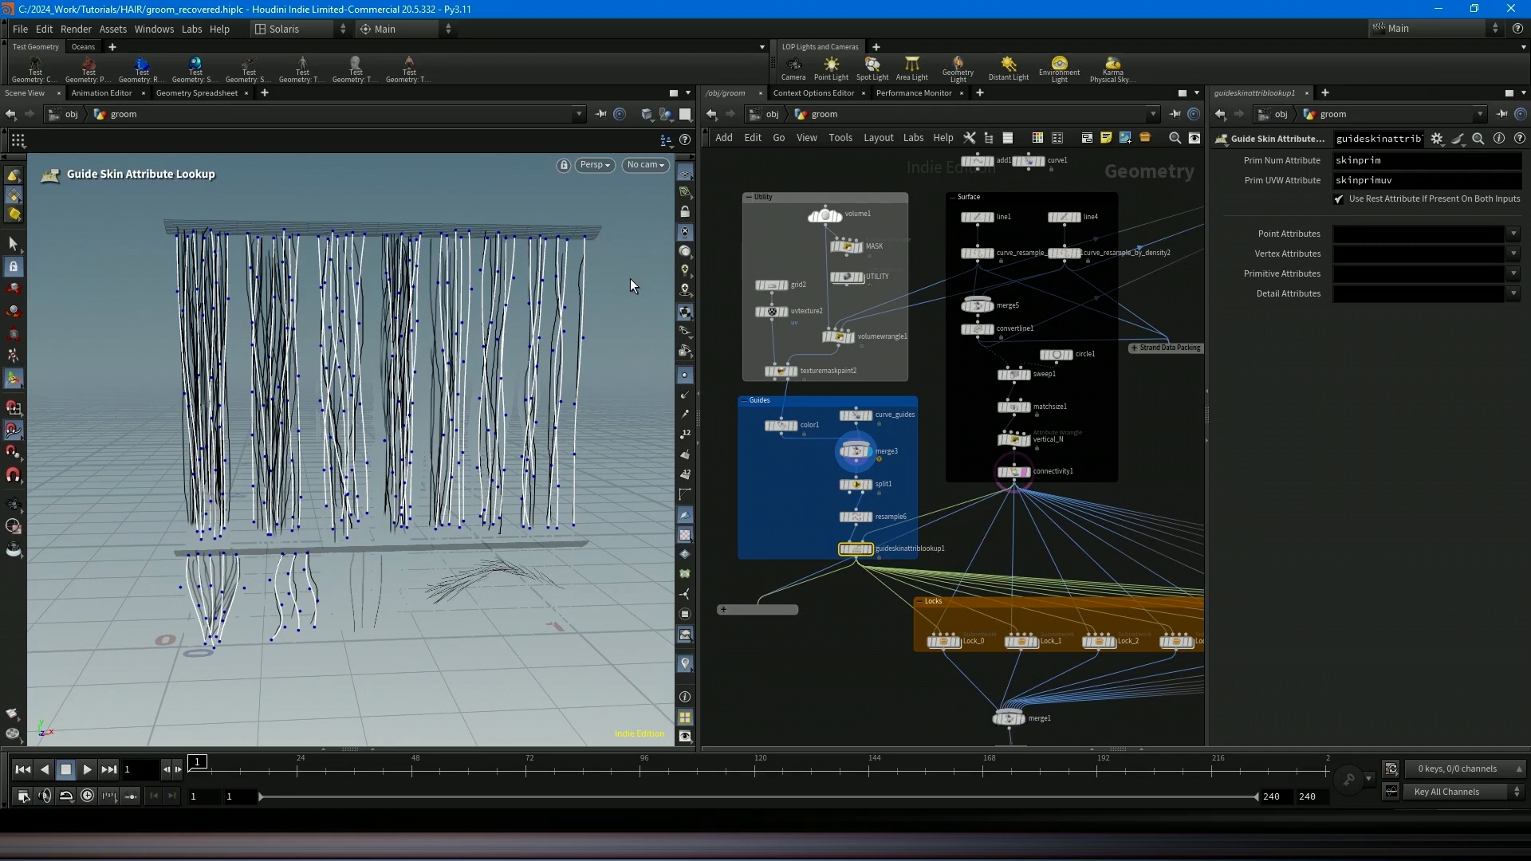
{"action": "left_click", "coordinate": [592, 164]}
{"action": "left_click", "coordinate": [721, 231]}
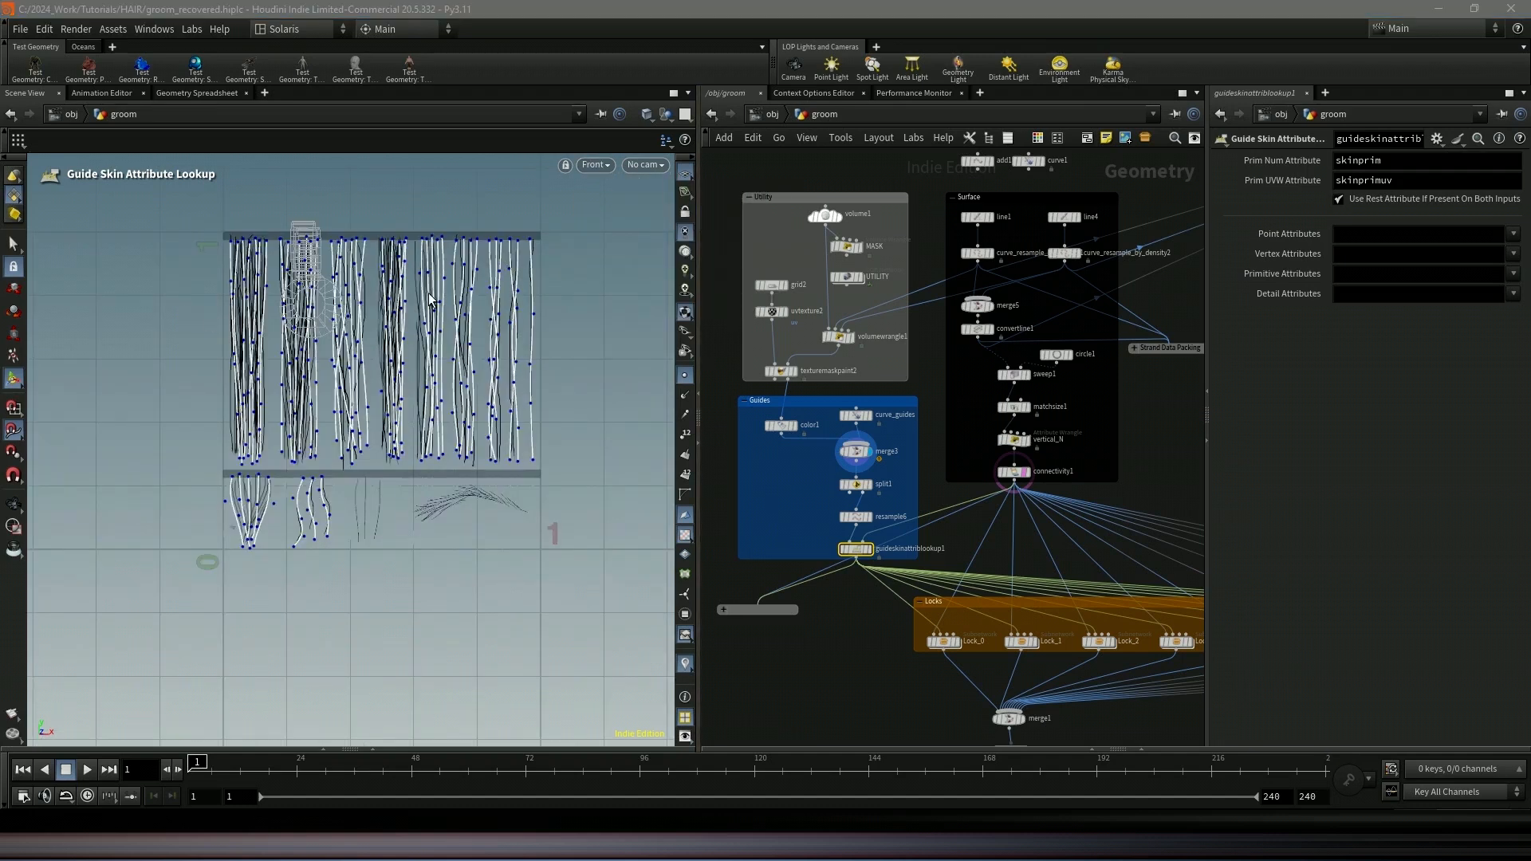
{"action": "key", "text": "Escape"}
{"action": "scroll", "coordinate": [503, 279], "scroll_direction": "up", "scroll_amount": 5}
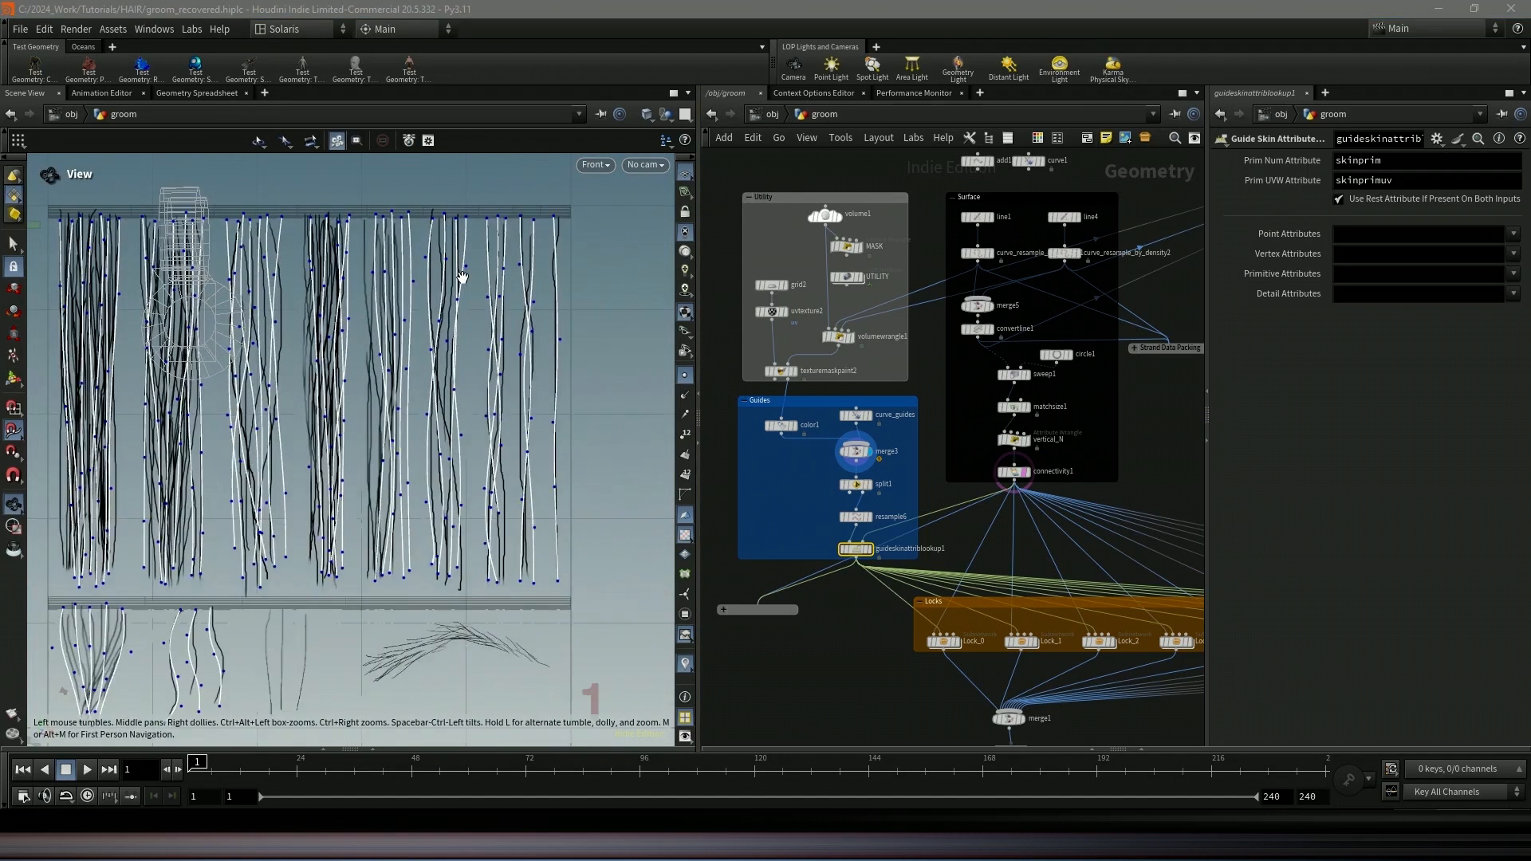
{"action": "scroll", "coordinate": [462, 277], "scroll_direction": "up", "scroll_amount": 1}
{"action": "left_click", "coordinate": [14, 436]}
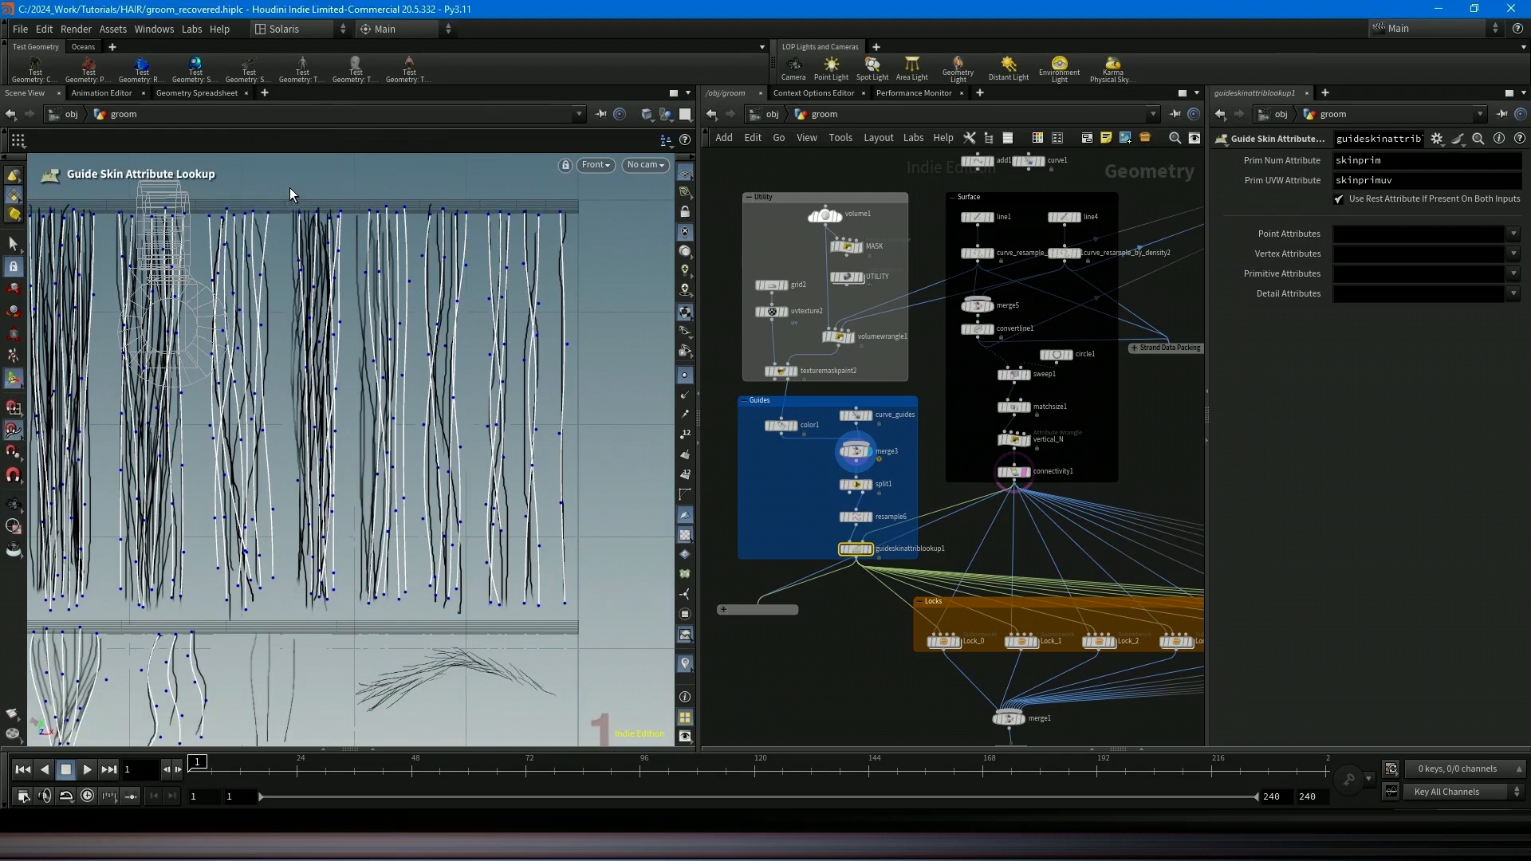
{"action": "key", "text": "space"}
{"action": "middle_click_drag", "start_coordinate": [292, 186], "coordinate": [366, 191]}
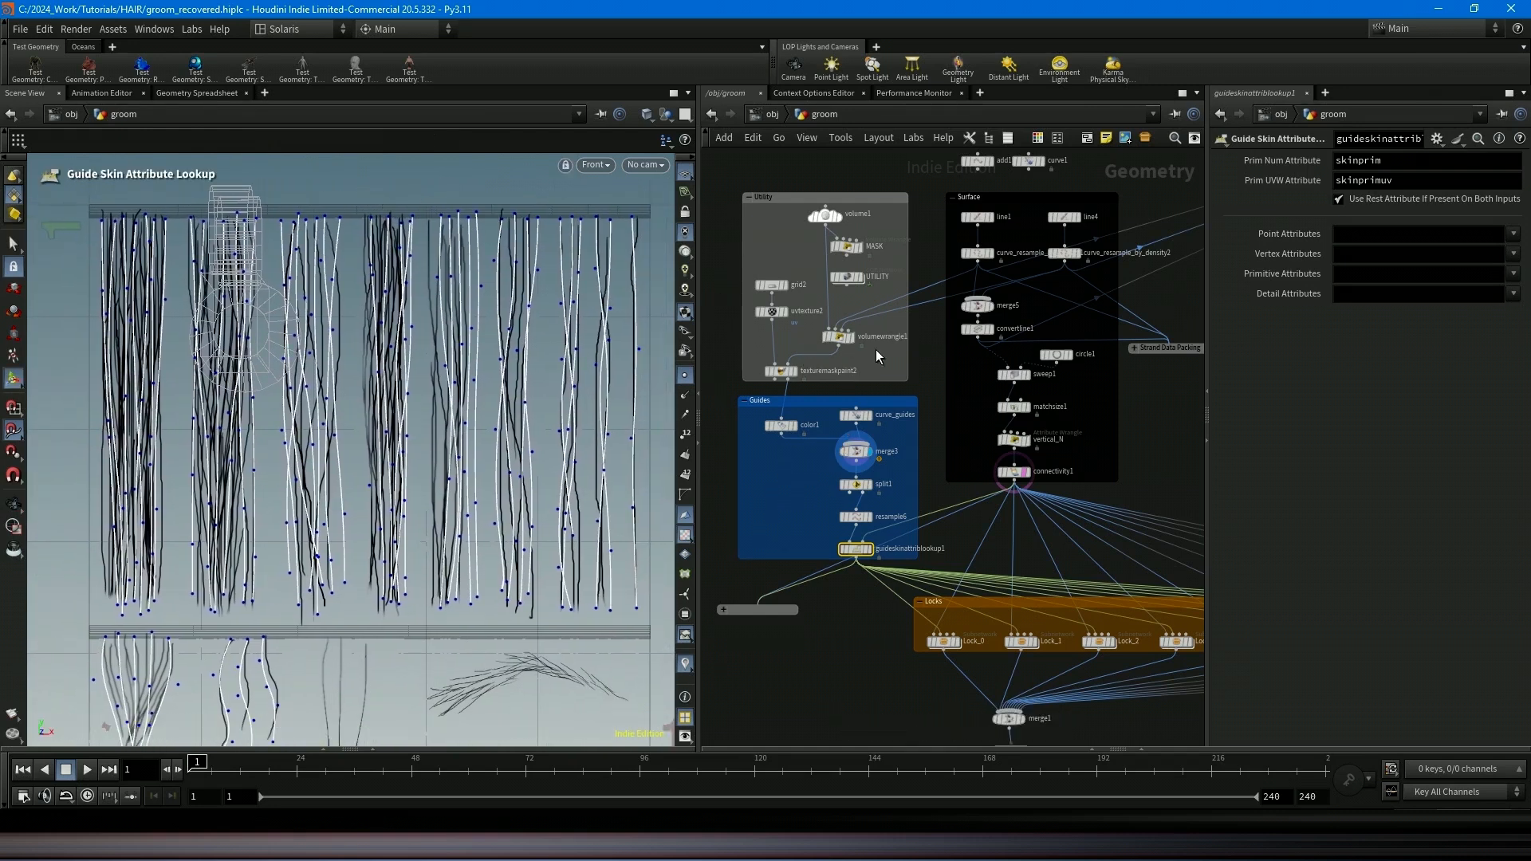
{"action": "left_click", "coordinate": [854, 416]}
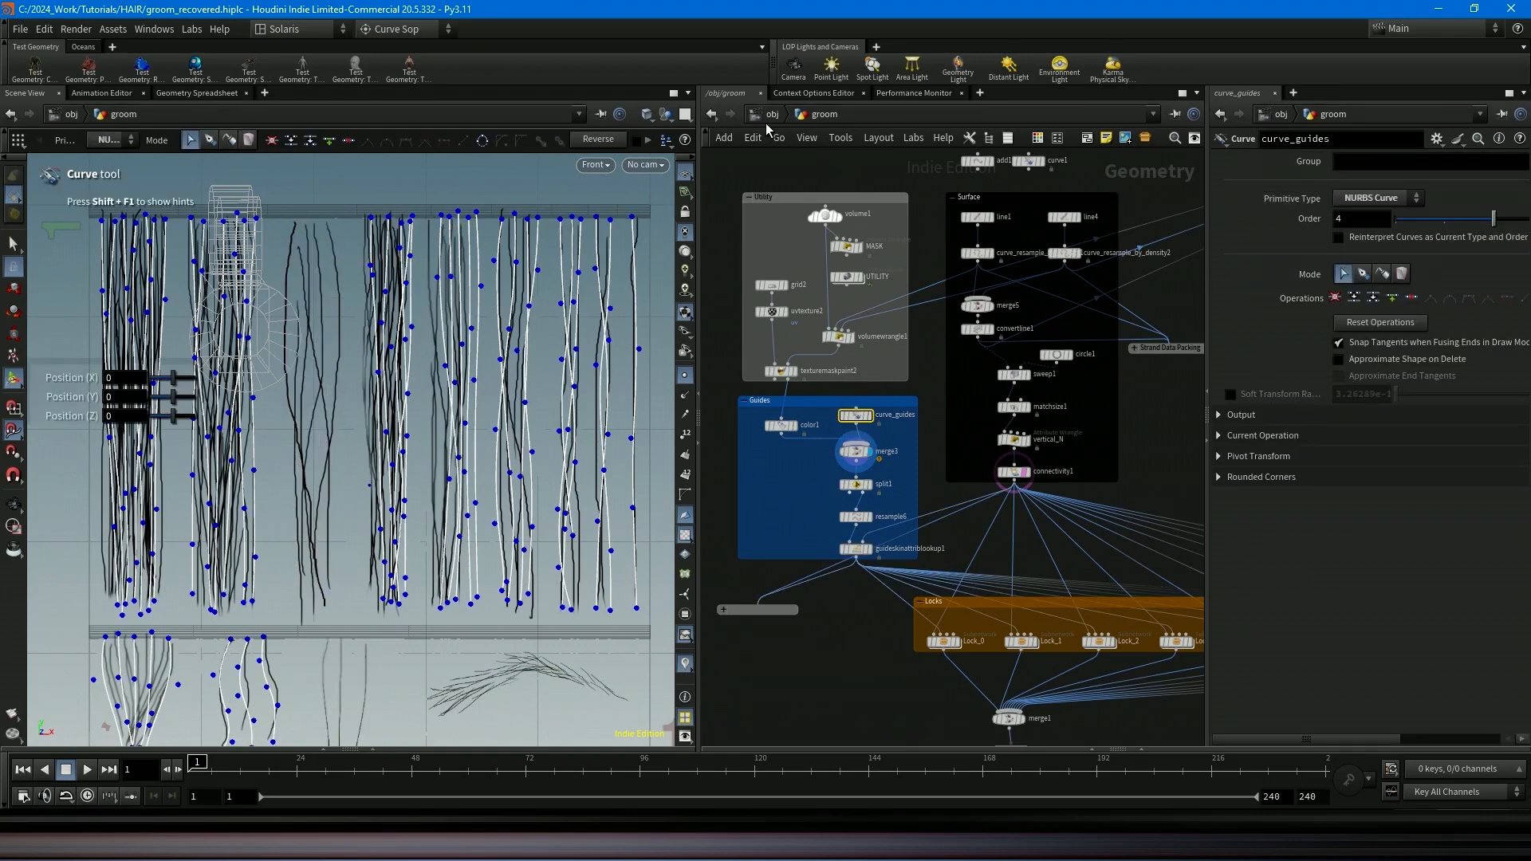
Look at the camera among the scene objects and return inside the groom network.
{"action": "left_click", "coordinate": [771, 115]}
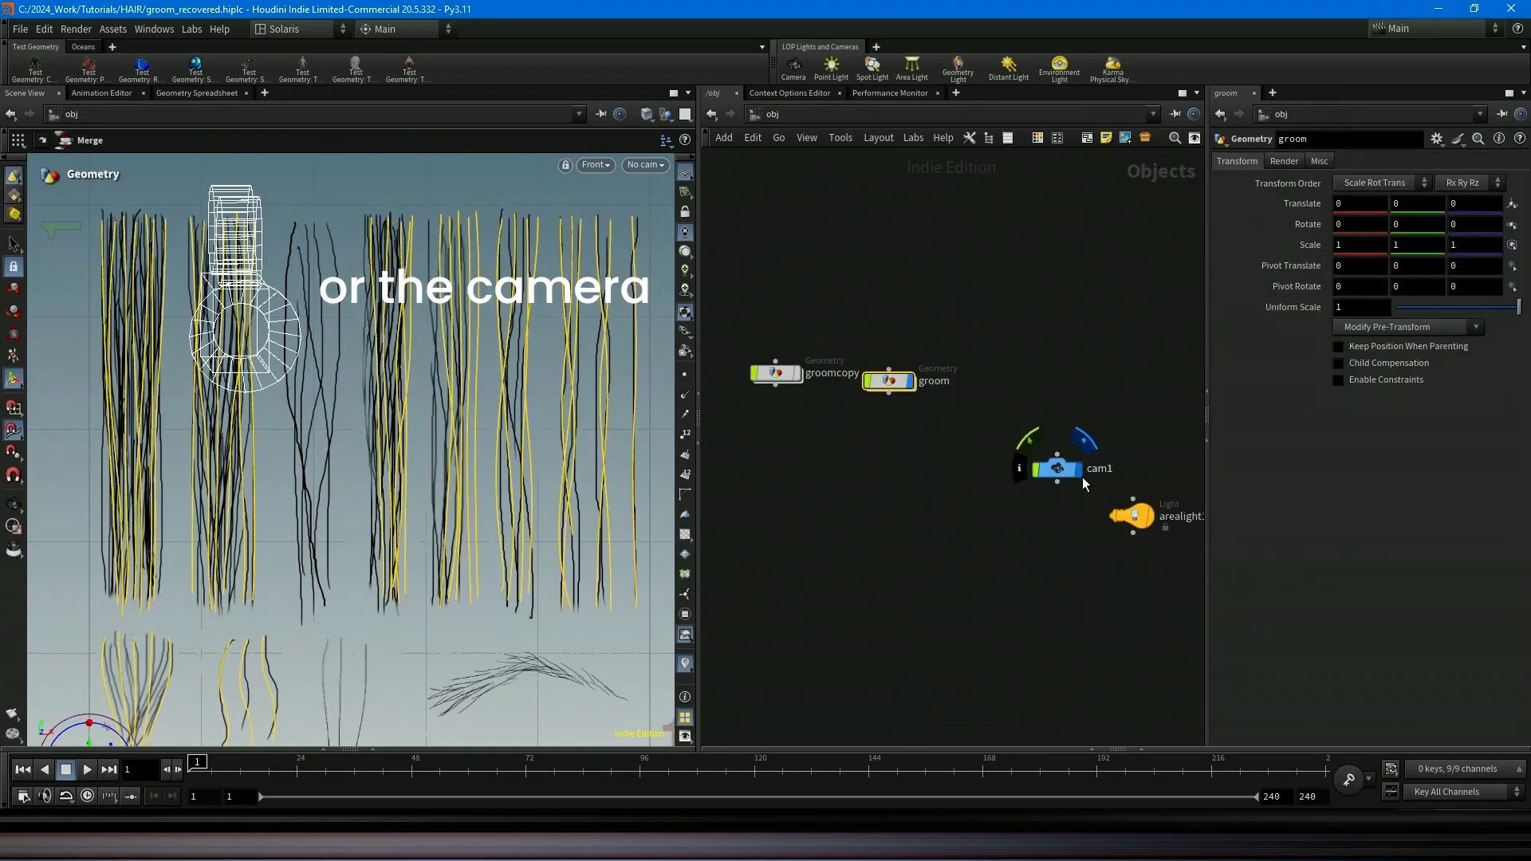
{"action": "double_click", "coordinate": [889, 381]}
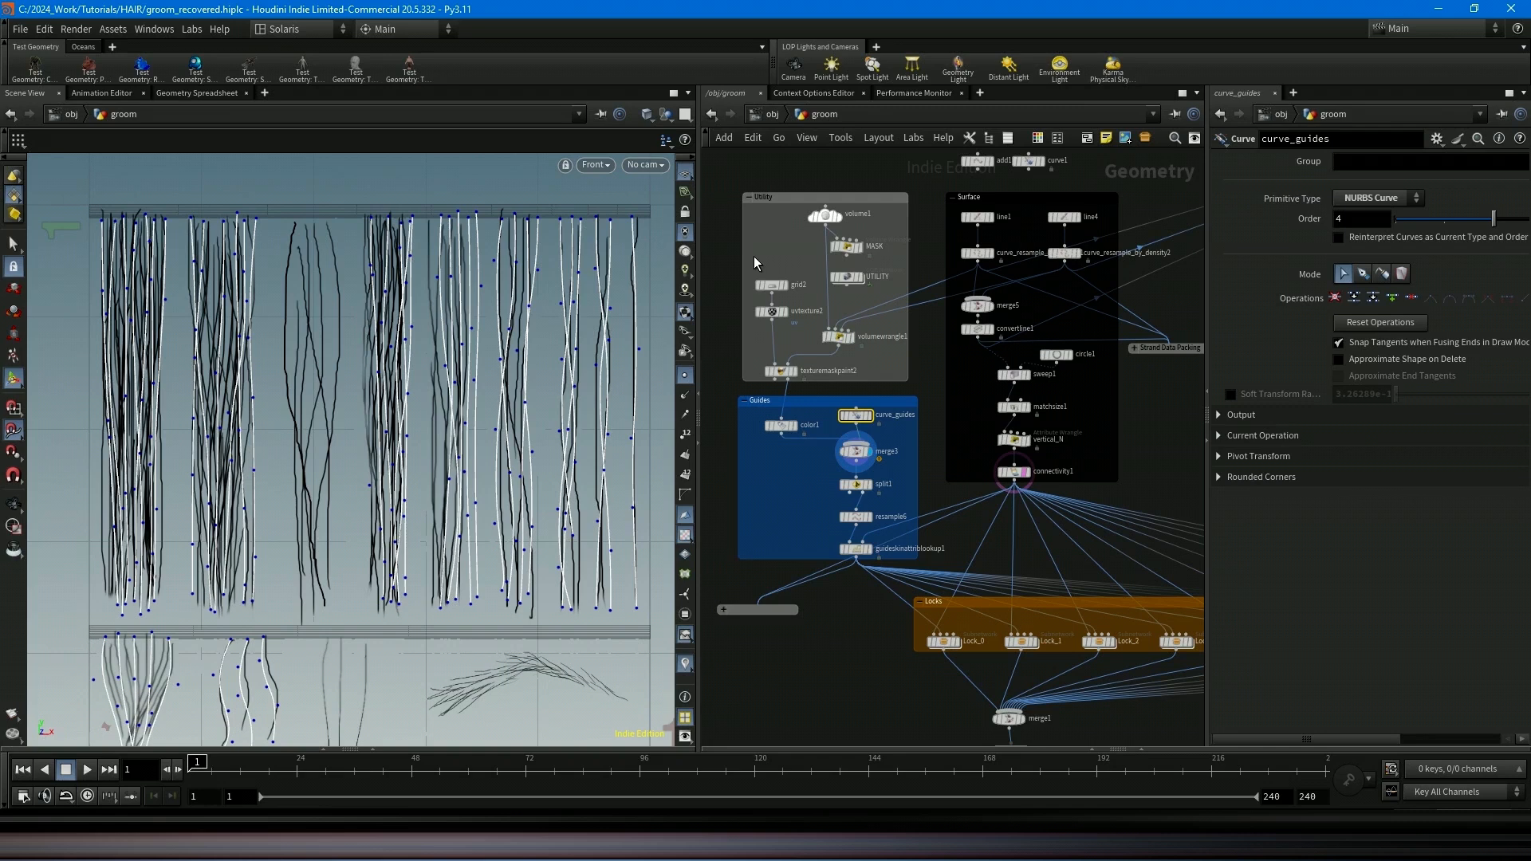
Draw a curve_guides NURBS guide from the upper strip down the third strand group, starting at the group's outer left edge.
{"action": "left_click", "coordinate": [1360, 274]}
{"action": "key", "text": "s"}
{"action": "left_click", "coordinate": [9, 383]}
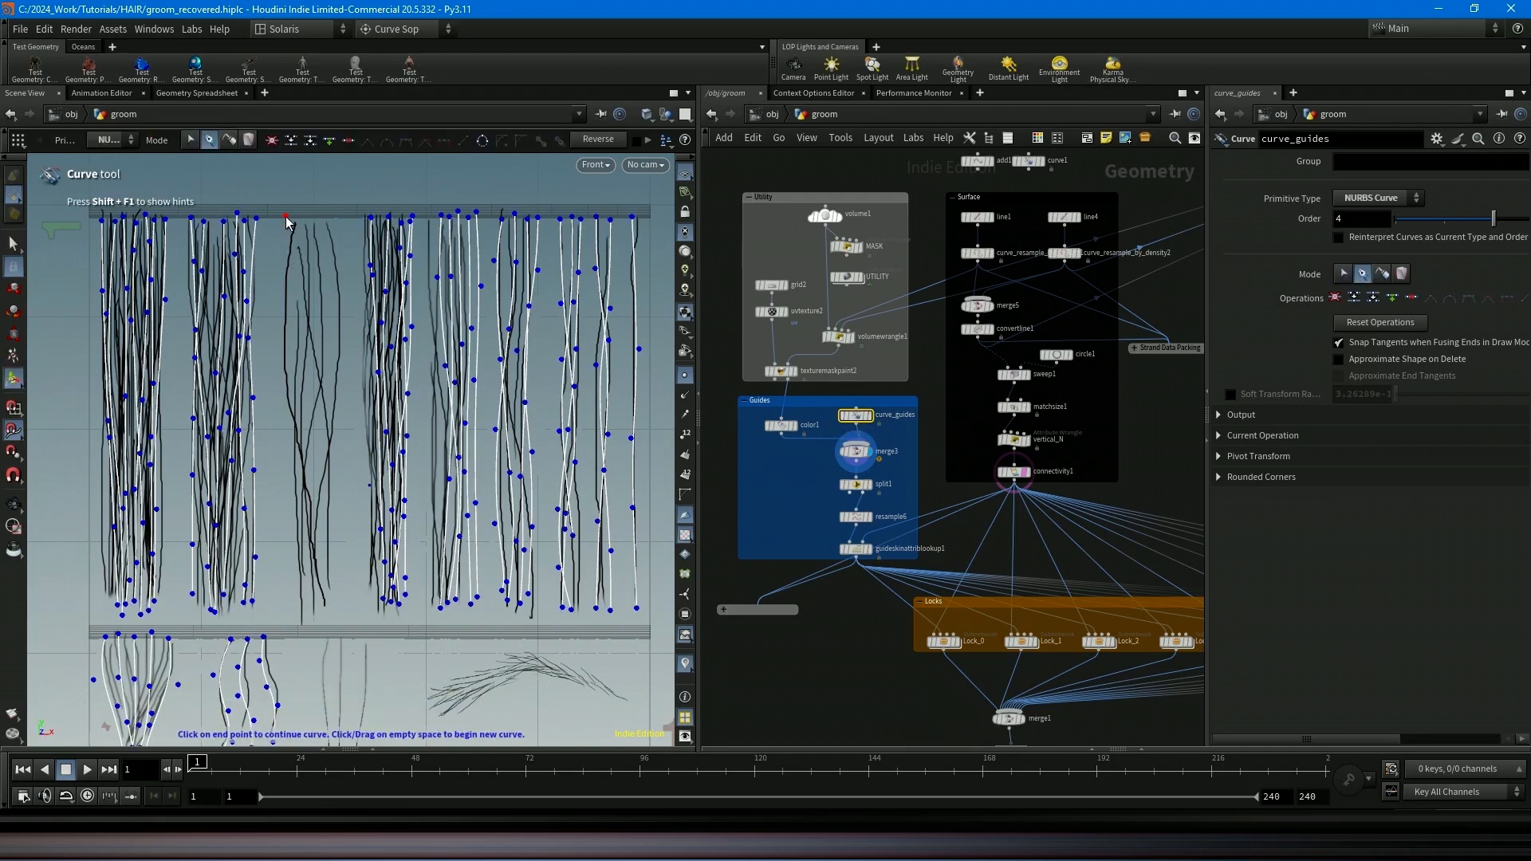
{"action": "left_click", "coordinate": [285, 216]}
{"action": "left_click", "coordinate": [275, 314]}
{"action": "left_click", "coordinate": [291, 418]}
{"action": "left_click", "coordinate": [313, 522]}
{"action": "left_click", "coordinate": [320, 607]}
{"action": "key", "text": "Return"}
Draw a second guide curve through the third strand group, just inside the first, from the strip to the strand tips.
{"action": "left_click", "coordinate": [303, 216]}
{"action": "left_click", "coordinate": [292, 286]}
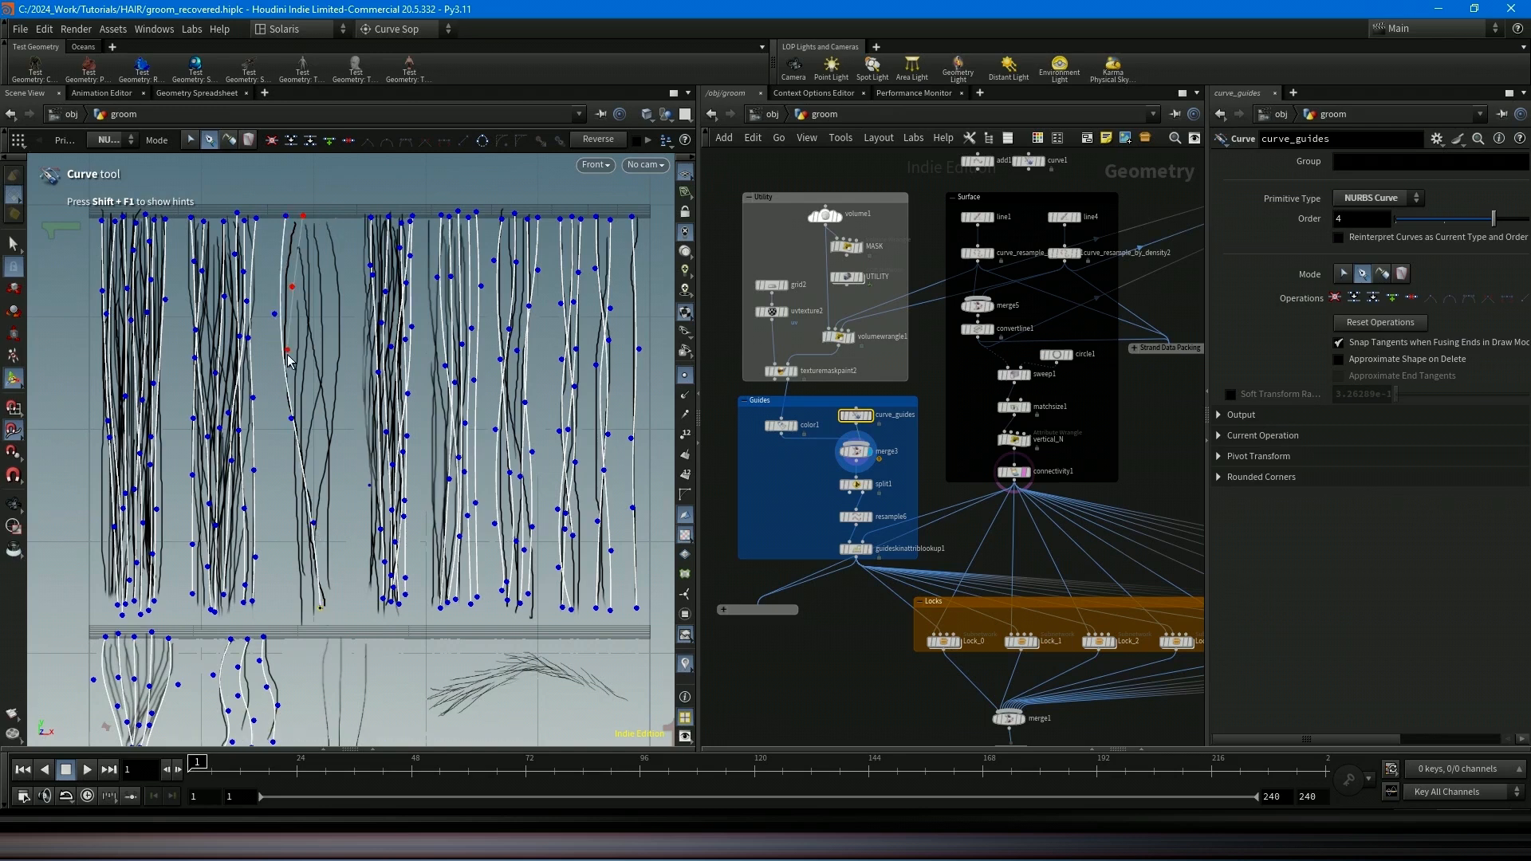
{"action": "left_click", "coordinate": [295, 389]}
{"action": "left_click", "coordinate": [299, 521]}
{"action": "left_click", "coordinate": [305, 610]}
{"action": "key", "text": "Return"}
Draw two more guides in the third strand group, one bulging along its right edge and one through its middle.
{"action": "left_click", "coordinate": [320, 209]}
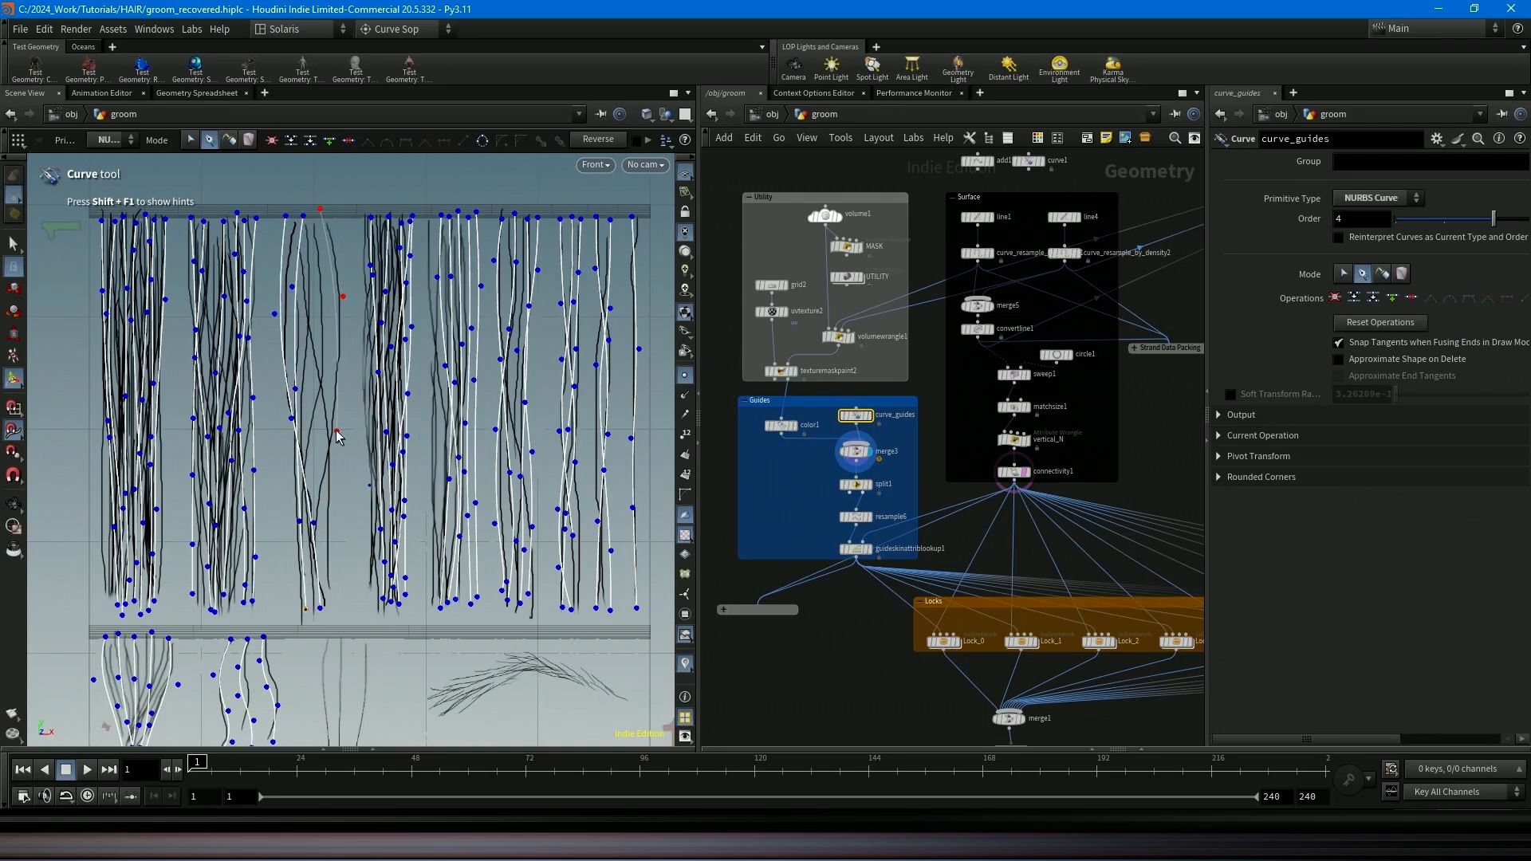
{"action": "left_click", "coordinate": [343, 296]}
{"action": "left_click", "coordinate": [324, 338]}
{"action": "left_click", "coordinate": [312, 445]}
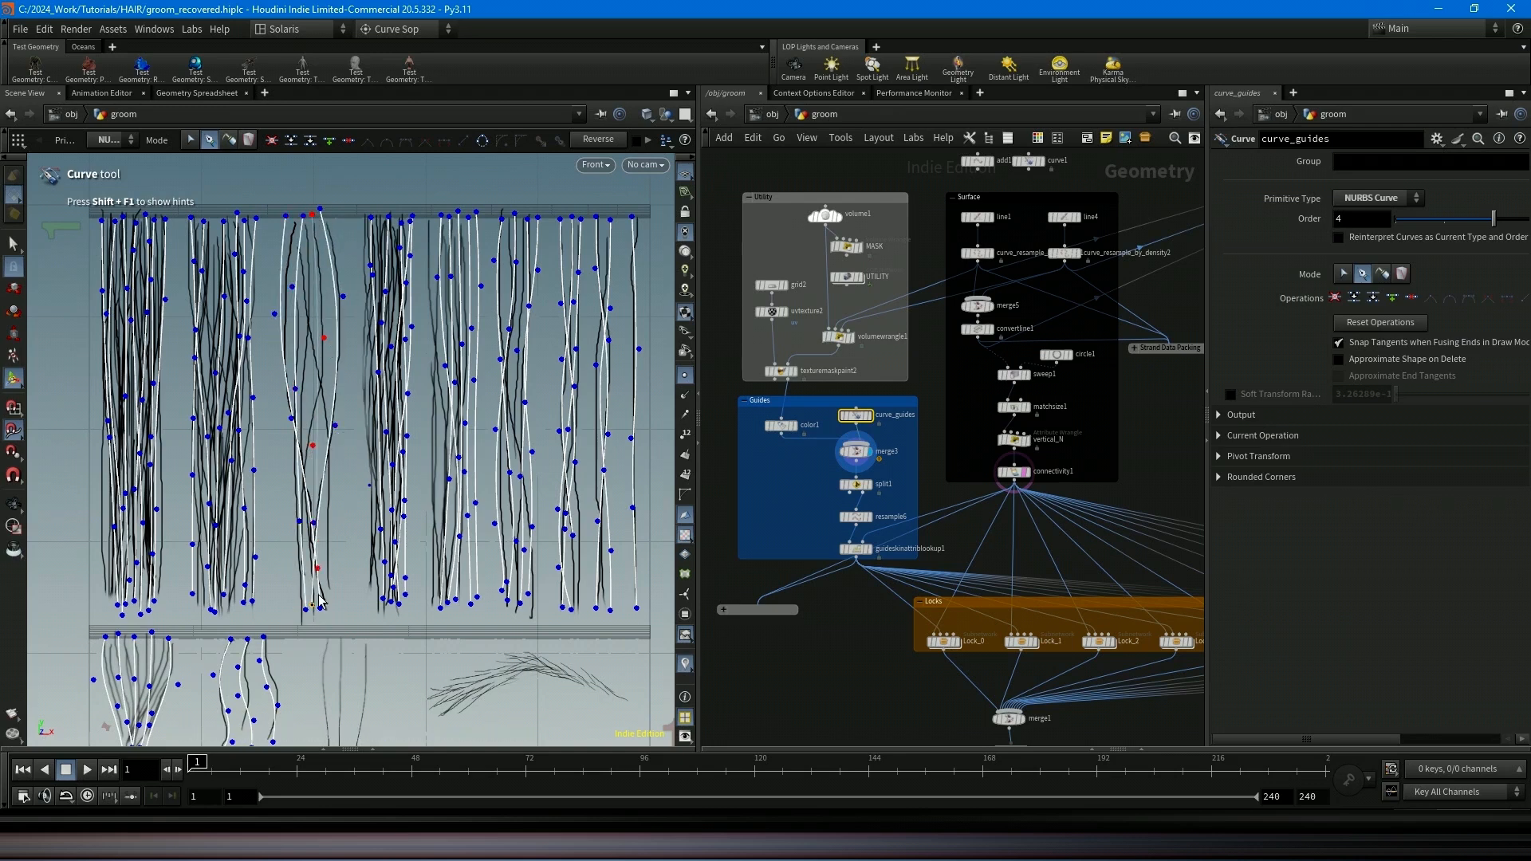
{"action": "left_click", "coordinate": [307, 568]}
{"action": "left_click", "coordinate": [312, 604]}
{"action": "key", "text": "Return"}
Draw another guide crossing the third strand group diagonally, from its upper left root to its lower right tip.
{"action": "left_click", "coordinate": [293, 210]}
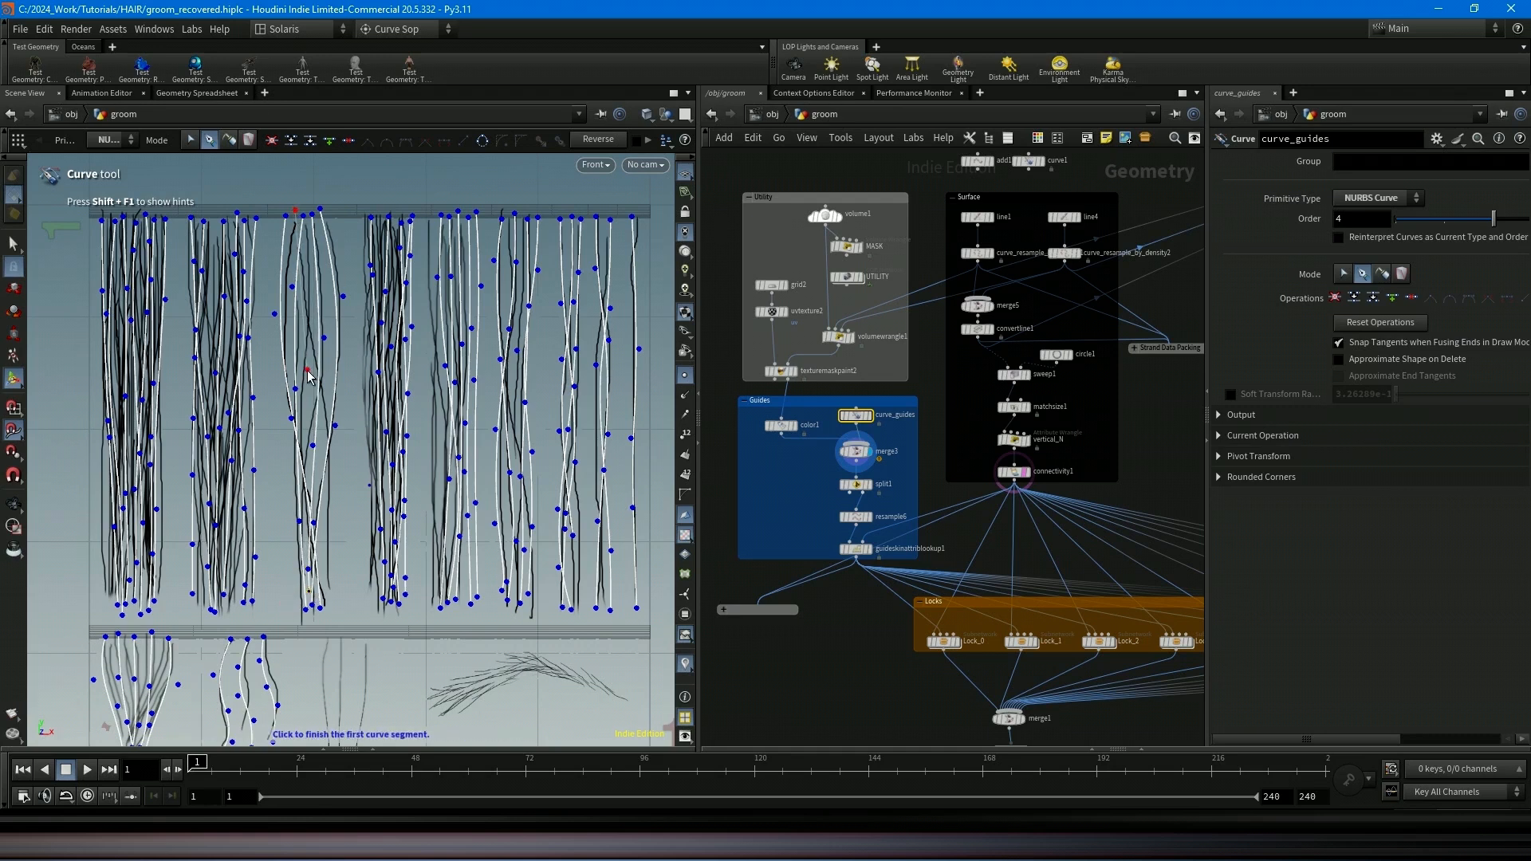
{"action": "left_click", "coordinate": [307, 370]}
{"action": "left_click", "coordinate": [331, 464]}
{"action": "left_click", "coordinate": [331, 599]}
{"action": "key", "text": "Return"}
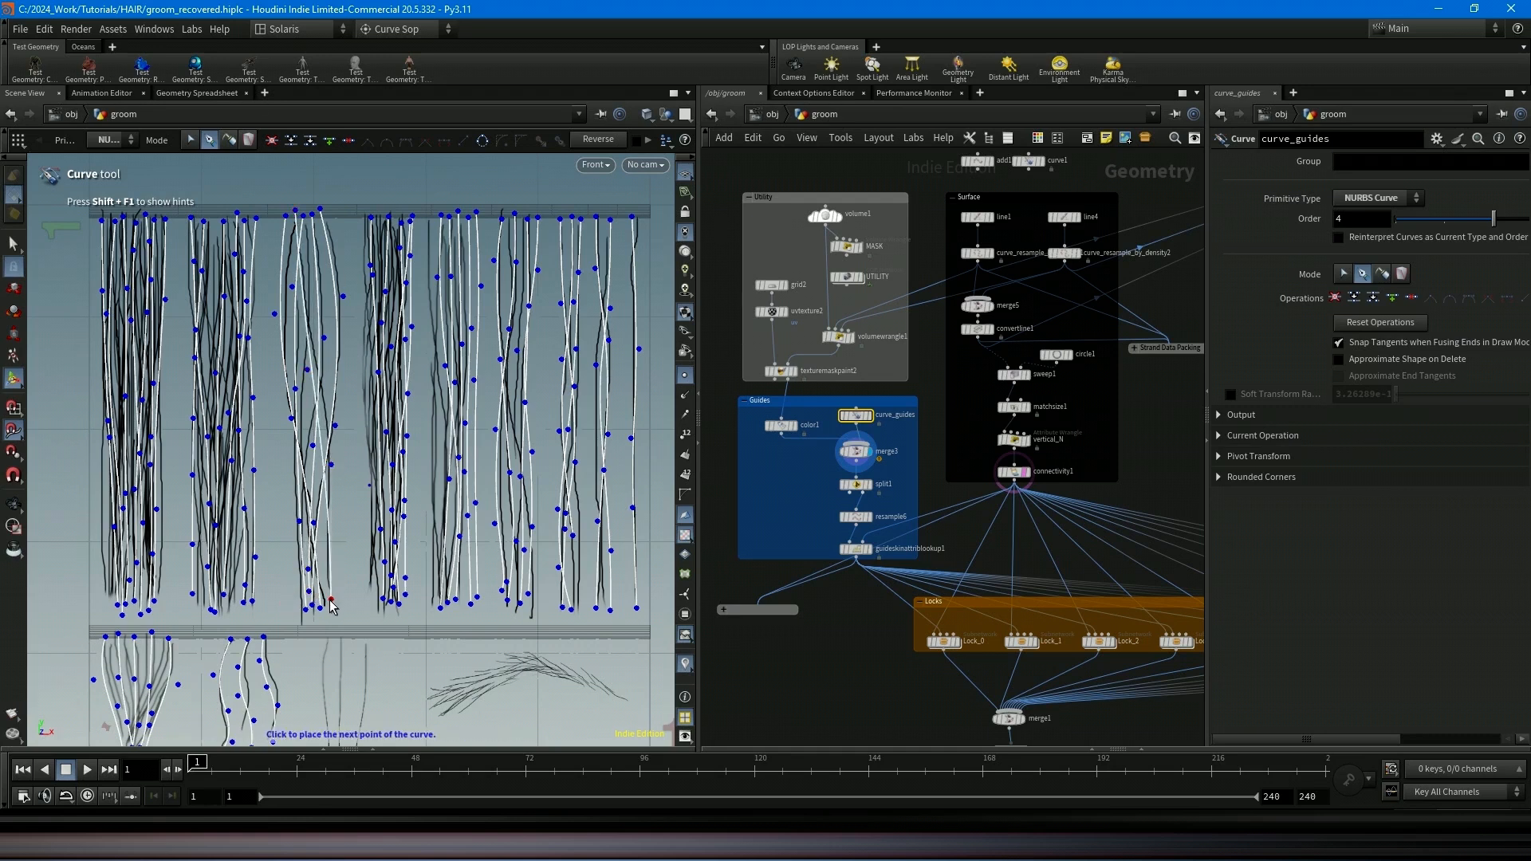
Switch the viewport to Perspective and view the drawn guides at an angle.
{"action": "left_click", "coordinate": [594, 165]}
{"action": "mouse_move", "coordinate": [629, 206]}
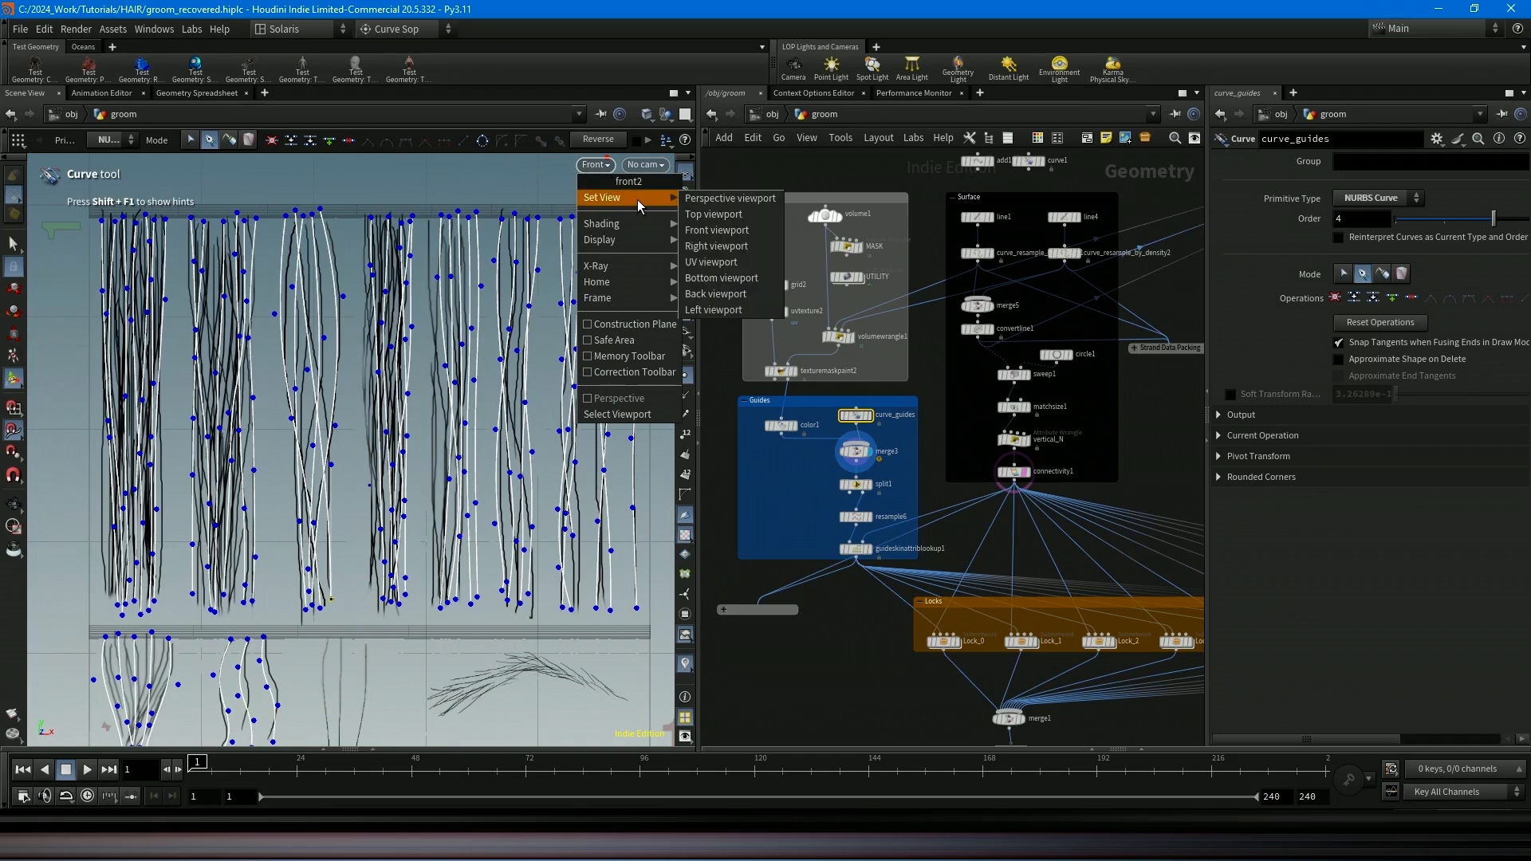
{"action": "left_click", "coordinate": [717, 203]}
{"action": "key", "text": "Escape"}
{"action": "left_click_drag", "start_coordinate": [437, 250], "coordinate": [510, 249]}
{"action": "right_click_drag", "start_coordinate": [428, 263], "coordinate": [709, 236]}
{"action": "left_click_drag", "start_coordinate": [495, 261], "coordinate": [454, 262]}
Try reshaping a new guide by moving its anchor points in curve edit mode, and undo the move.
{"action": "key", "text": "Return"}
{"action": "key", "text": "1"}
{"action": "left_click_drag", "start_coordinate": [267, 274], "coordinate": [262, 276]}
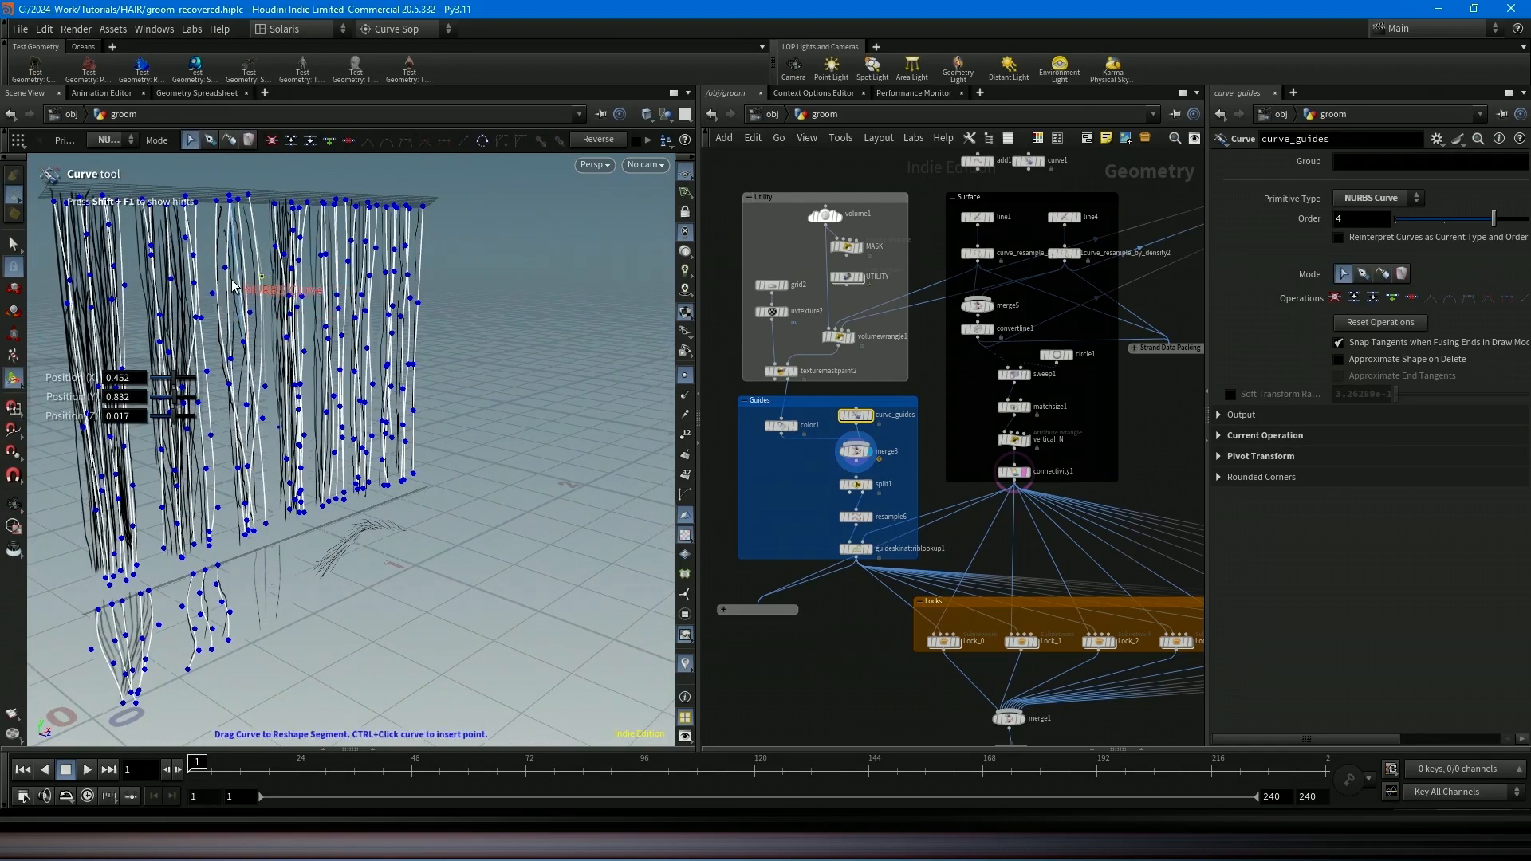
{"action": "left_click_drag", "start_coordinate": [265, 523], "coordinate": [256, 430]}
{"action": "key", "text": "ctrl+z"}
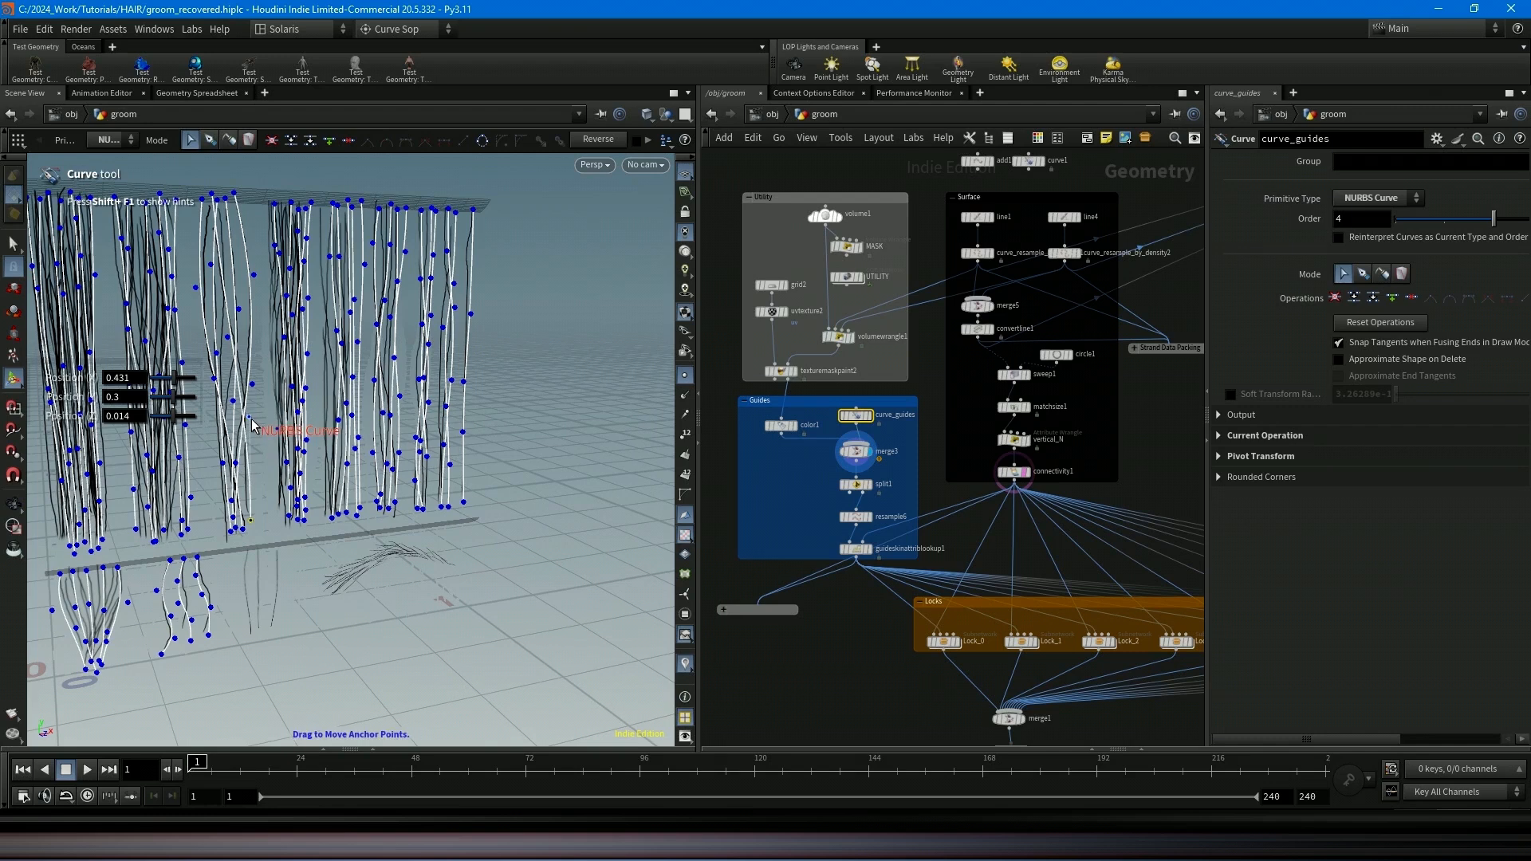
Select merge3, display the split1 node and move split1 out of line with the Guides node chain.
{"action": "left_click", "coordinate": [856, 451]}
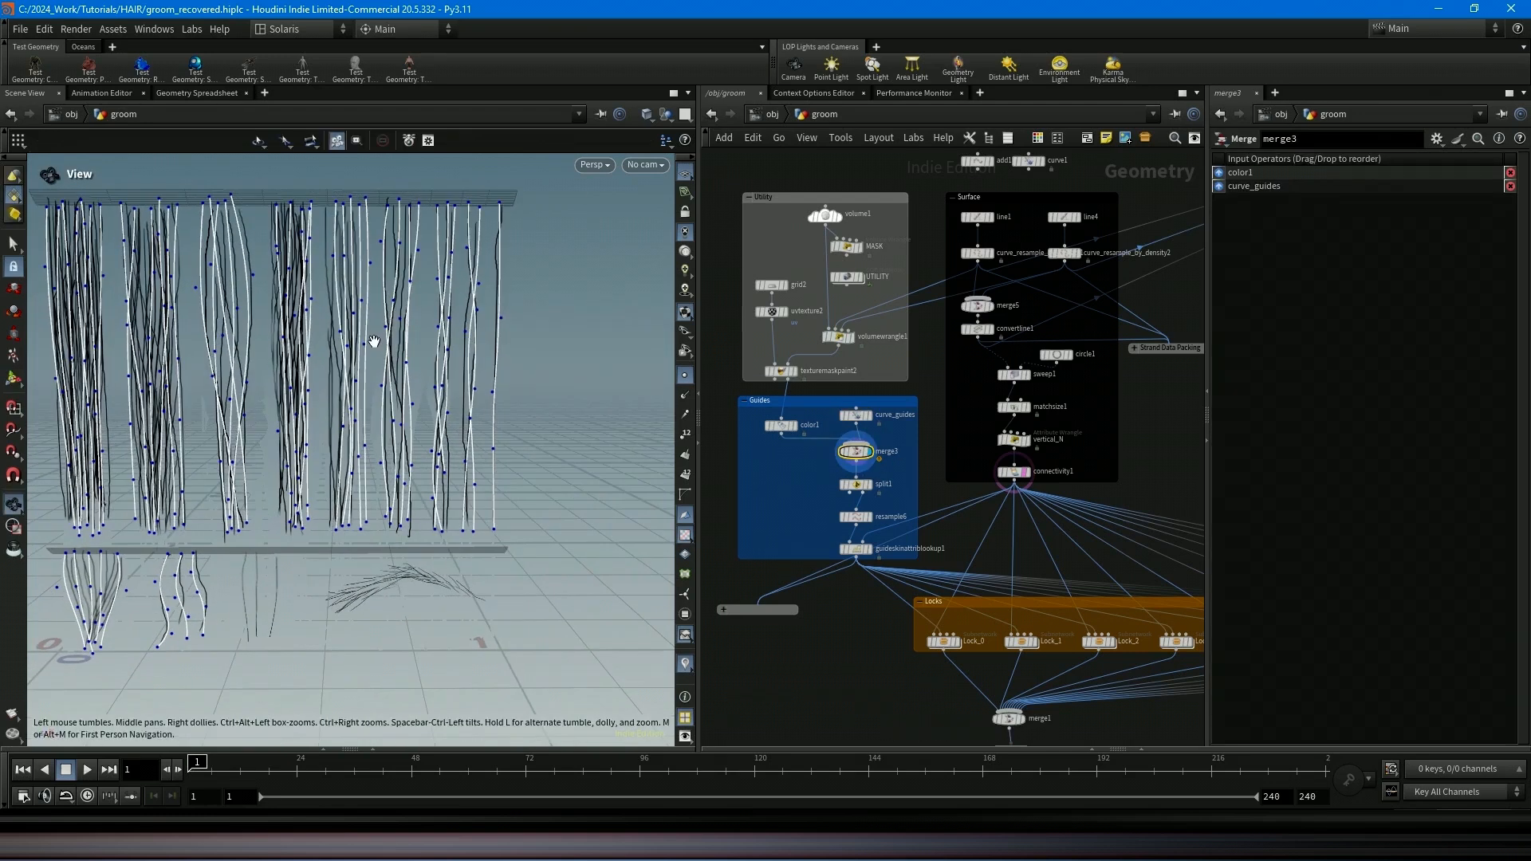
{"action": "left_click", "coordinate": [873, 488]}
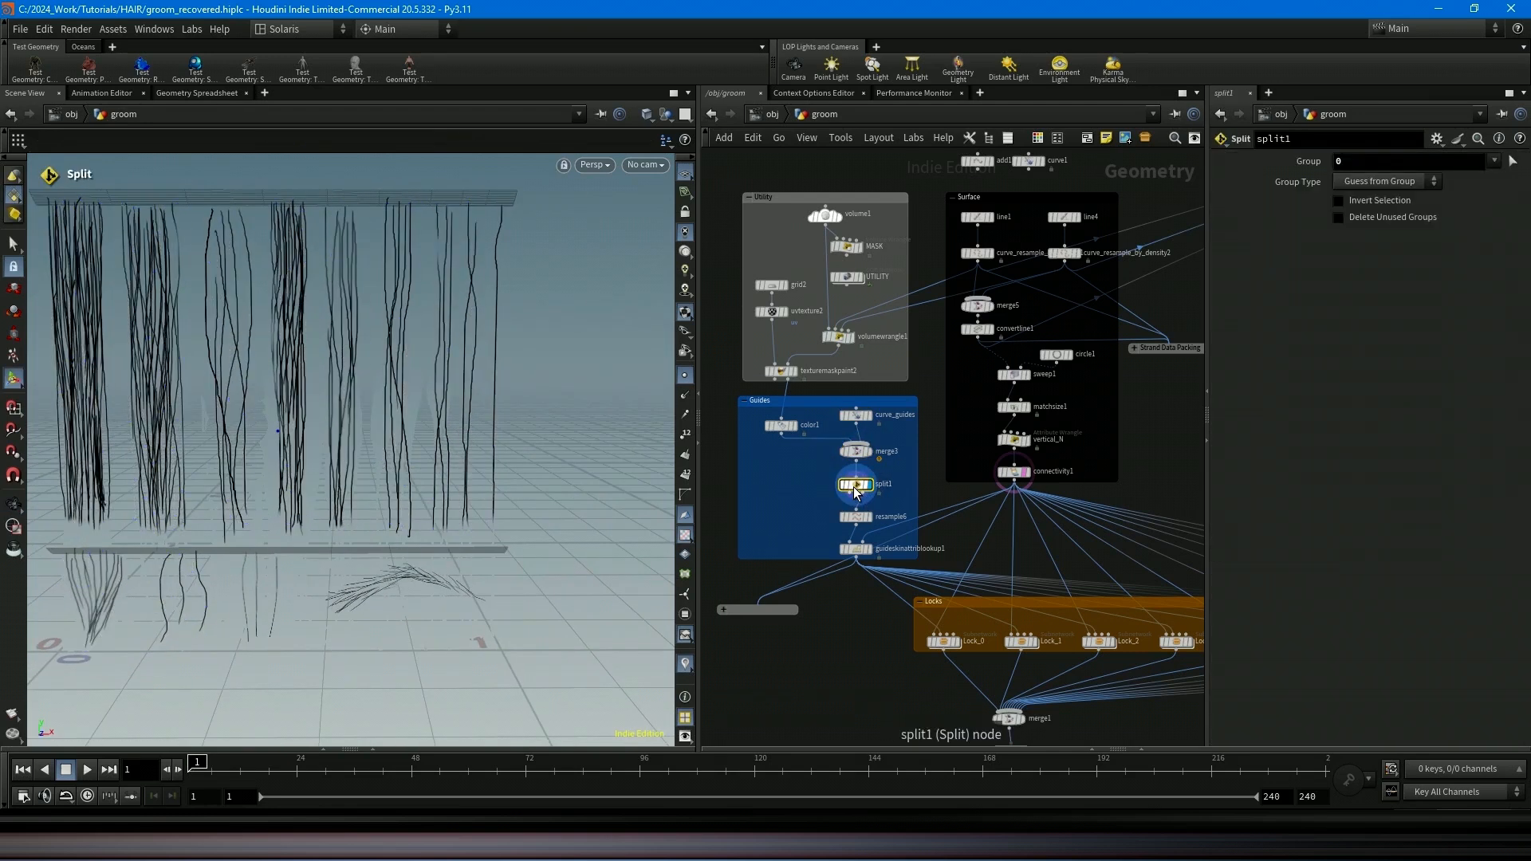
{"action": "left_click_drag", "start_coordinate": [857, 484], "coordinate": [815, 488]}
Display resample6 and review its parameters, then display guideskinattriblookup1 at the end of the Guides group.
{"action": "left_click", "coordinate": [868, 518]}
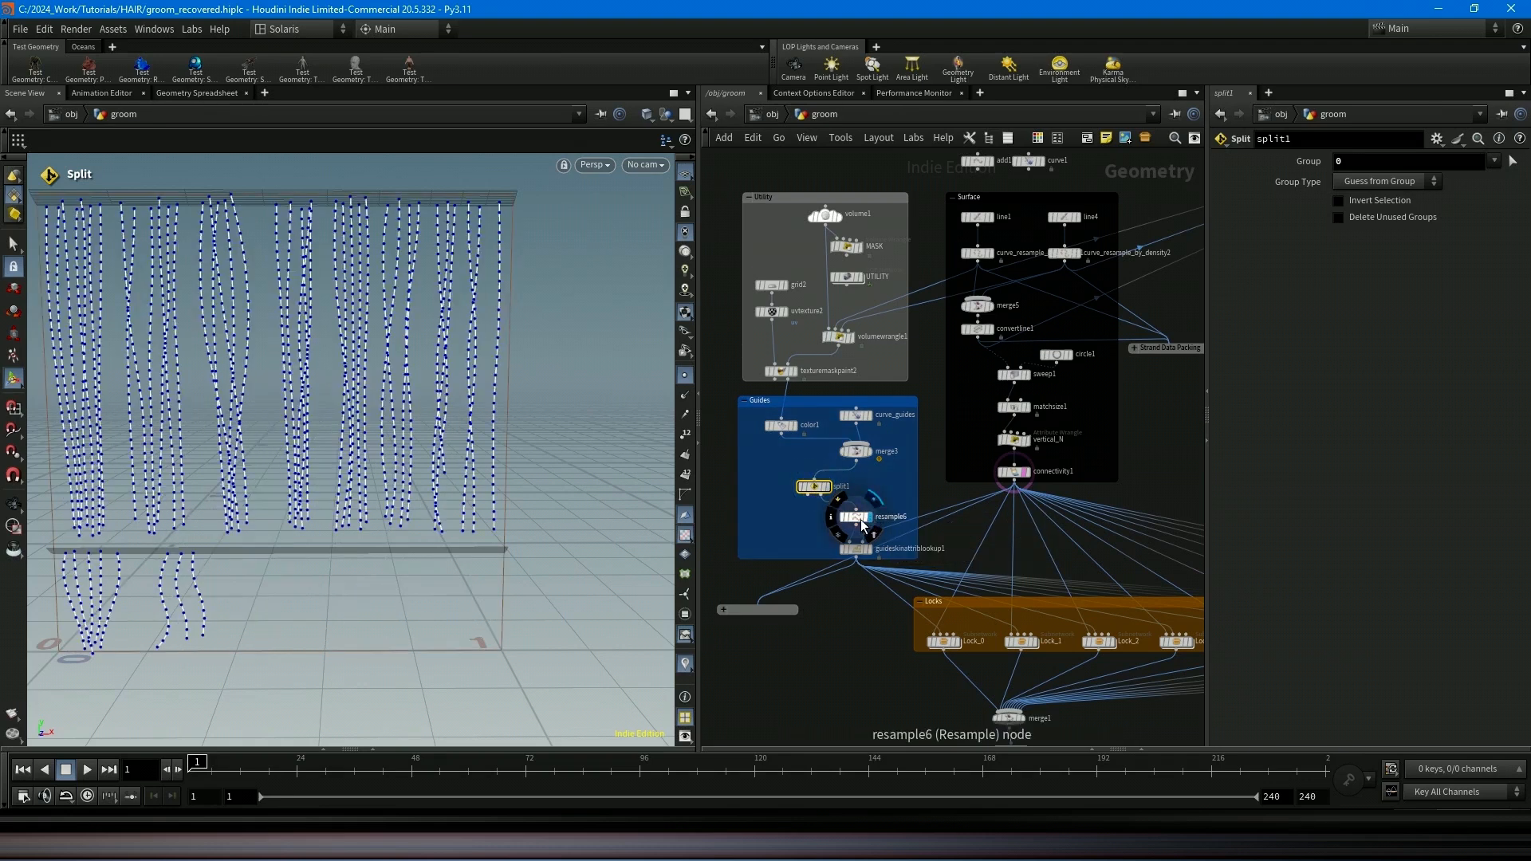
{"action": "left_click", "coordinate": [858, 518]}
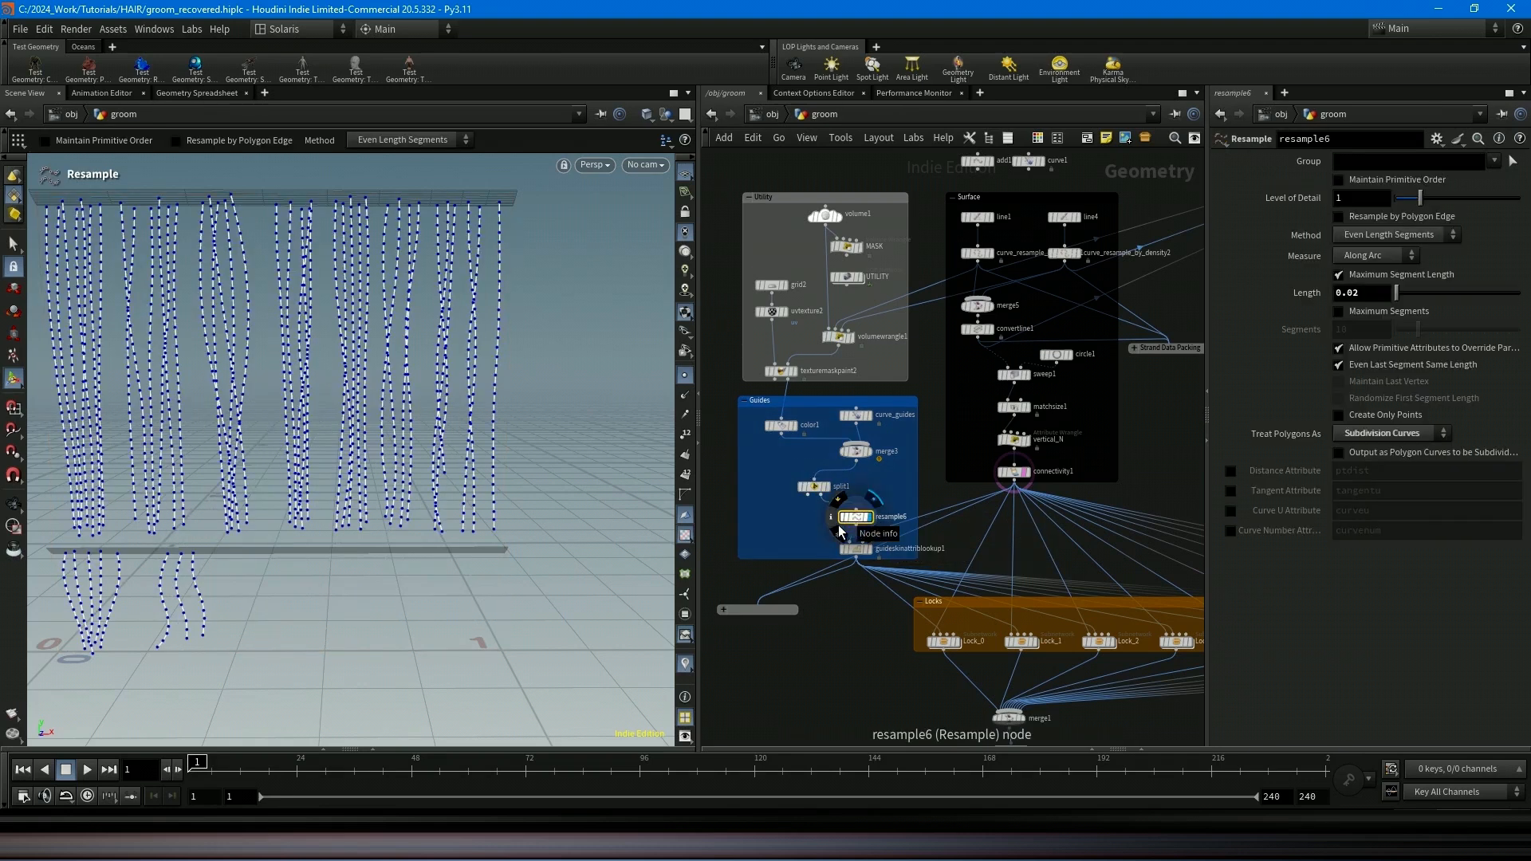
{"action": "left_click", "coordinate": [855, 549]}
{"action": "left_click", "coordinate": [872, 549]}
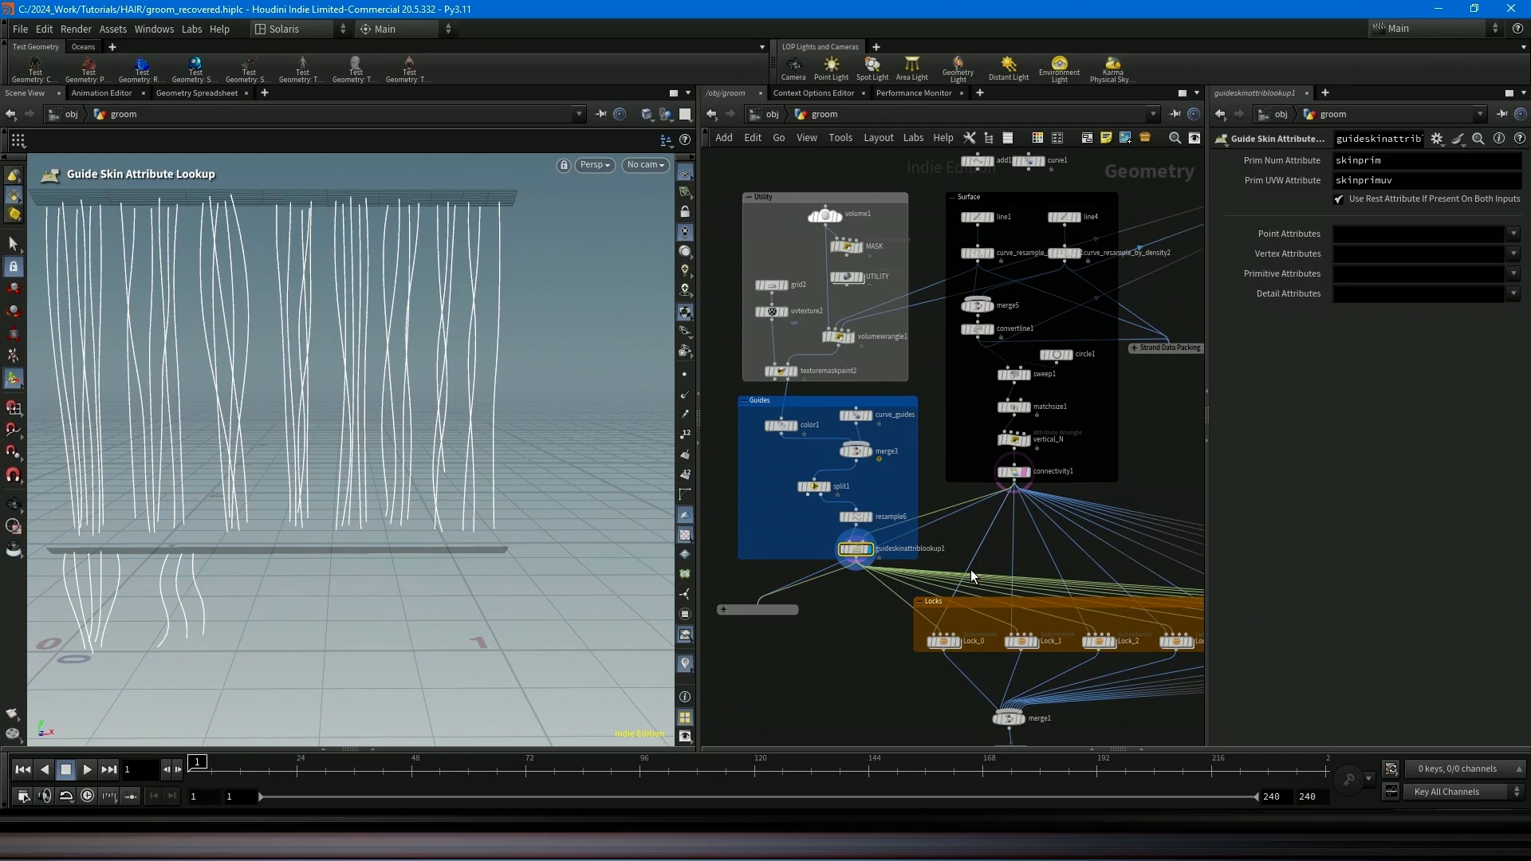
Expand the collapsed network box below the Guides group, display its hairgen1 node and bring the generated hair into view.
{"action": "middle_click_drag", "start_coordinate": [742, 612], "coordinate": [808, 400]}
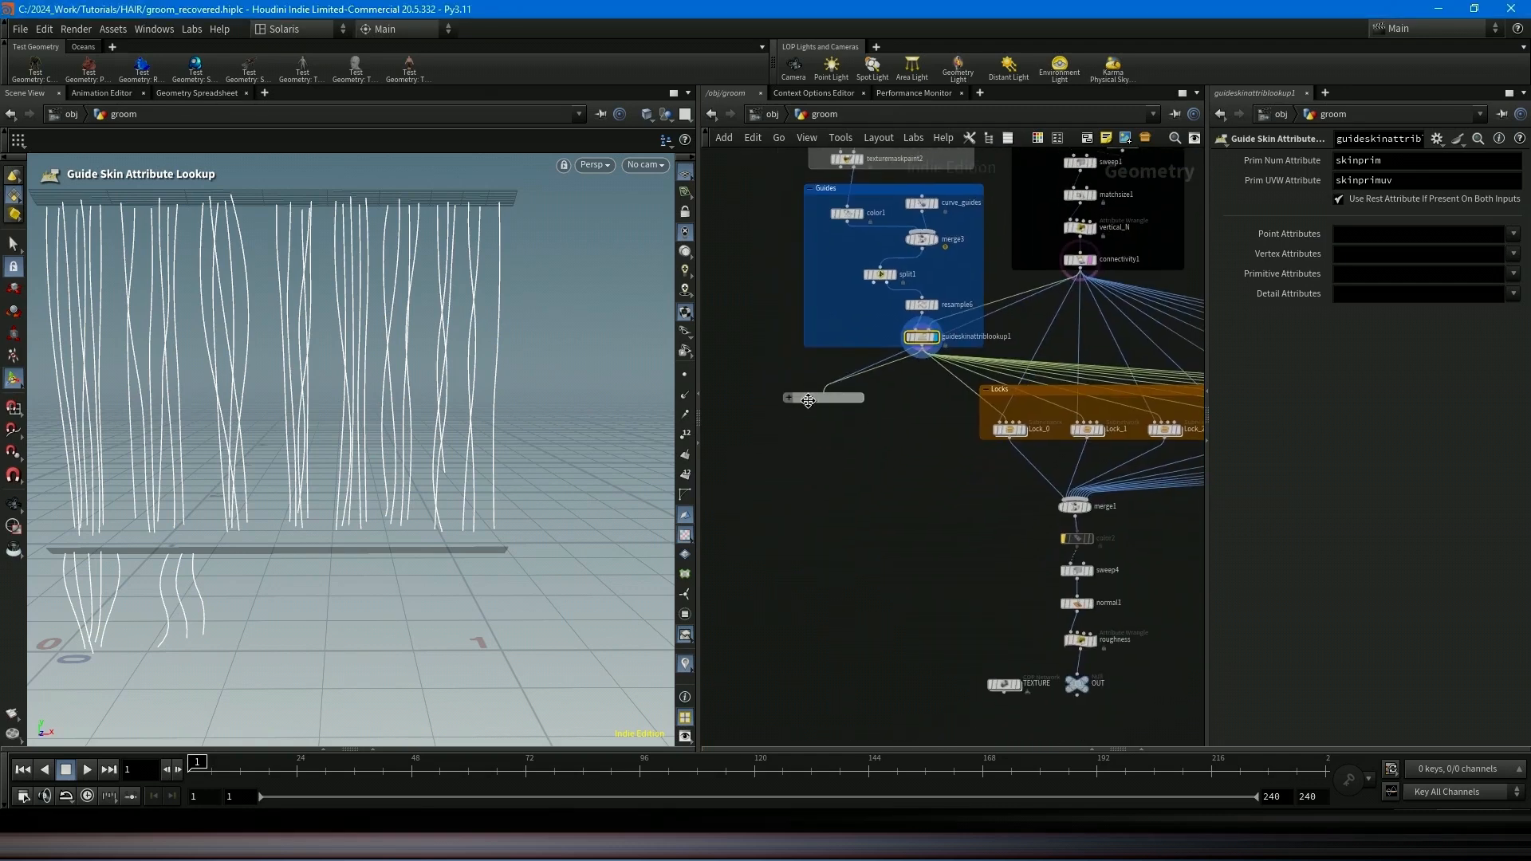
{"action": "left_click", "coordinate": [788, 397]}
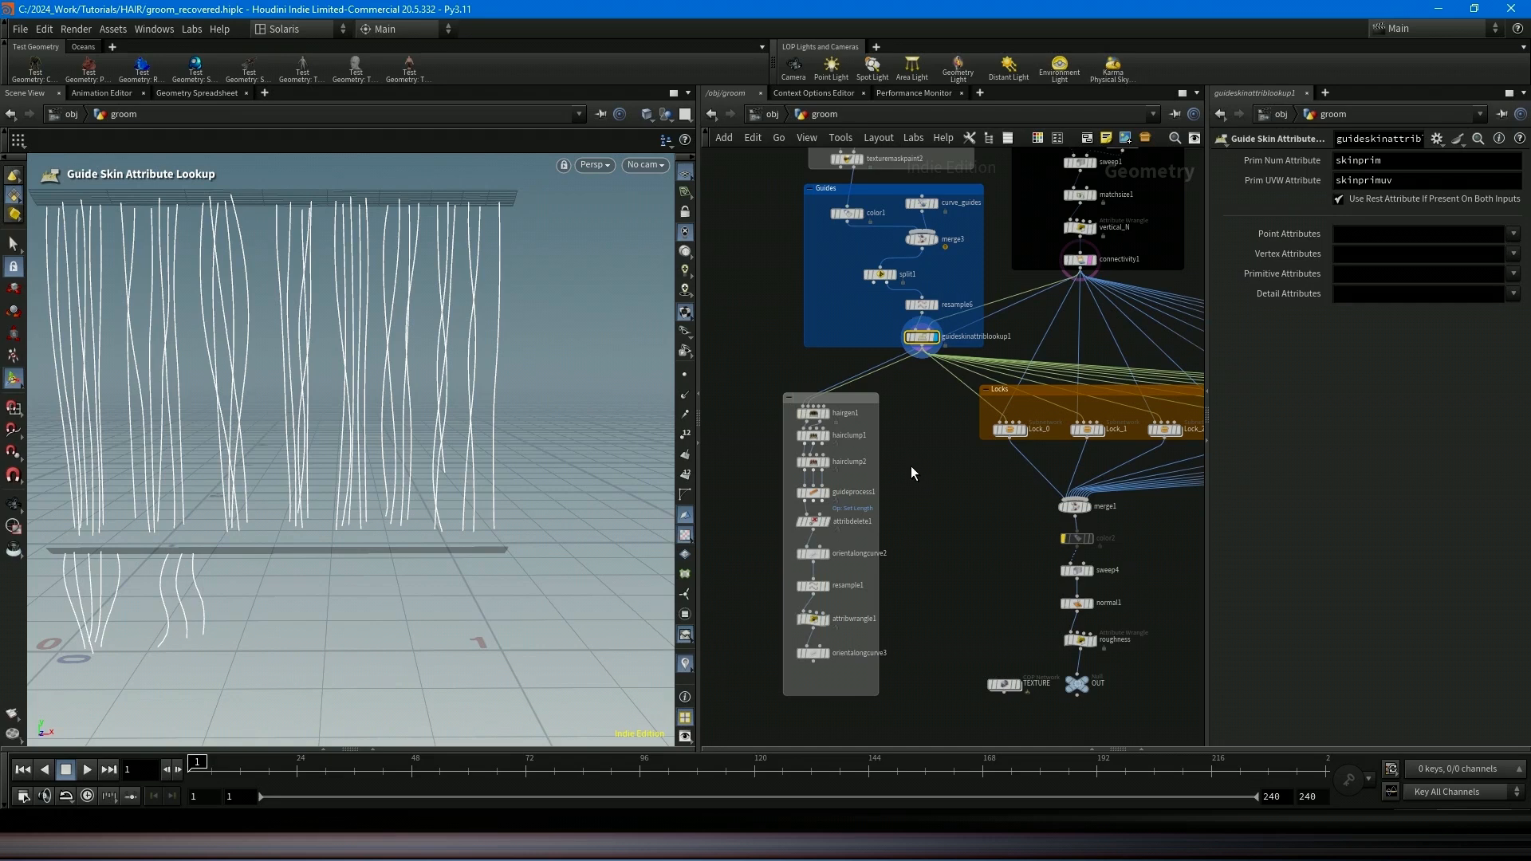
{"action": "left_click", "coordinate": [813, 413]}
{"action": "left_click", "coordinate": [1237, 159]}
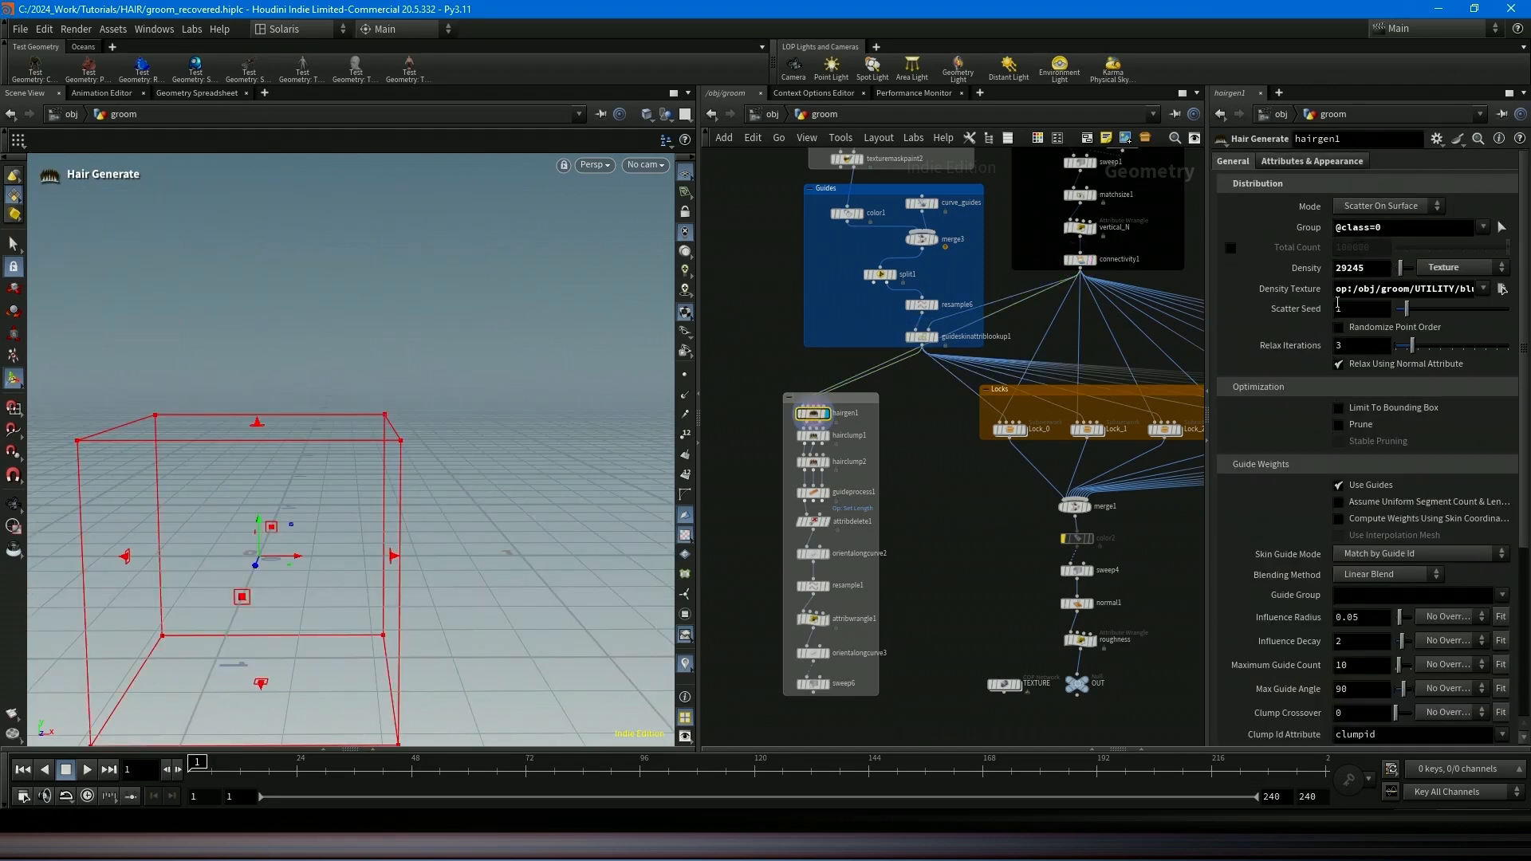
{"action": "left_click_drag", "start_coordinate": [350, 447], "coordinate": [383, 526], "text": "alt"}
{"action": "scroll", "coordinate": [802, 680], "scroll_direction": "up", "scroll_amount": 2}
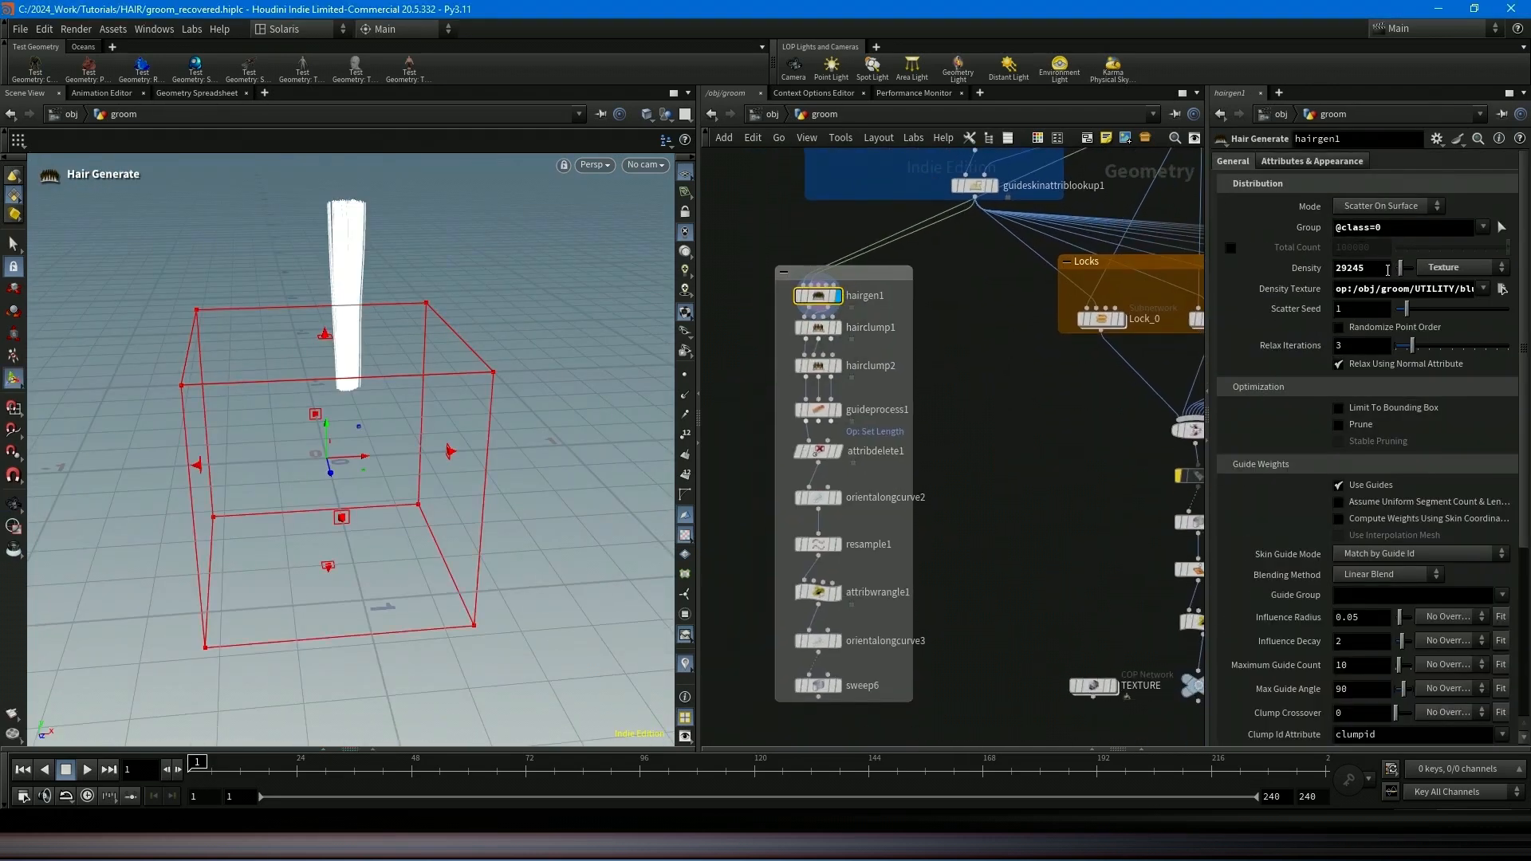
Examine hairgen1's Group, Density, Influence Radius and Density Texture settings.
{"action": "left_click_drag", "start_coordinate": [1383, 228], "coordinate": [1308, 239]}
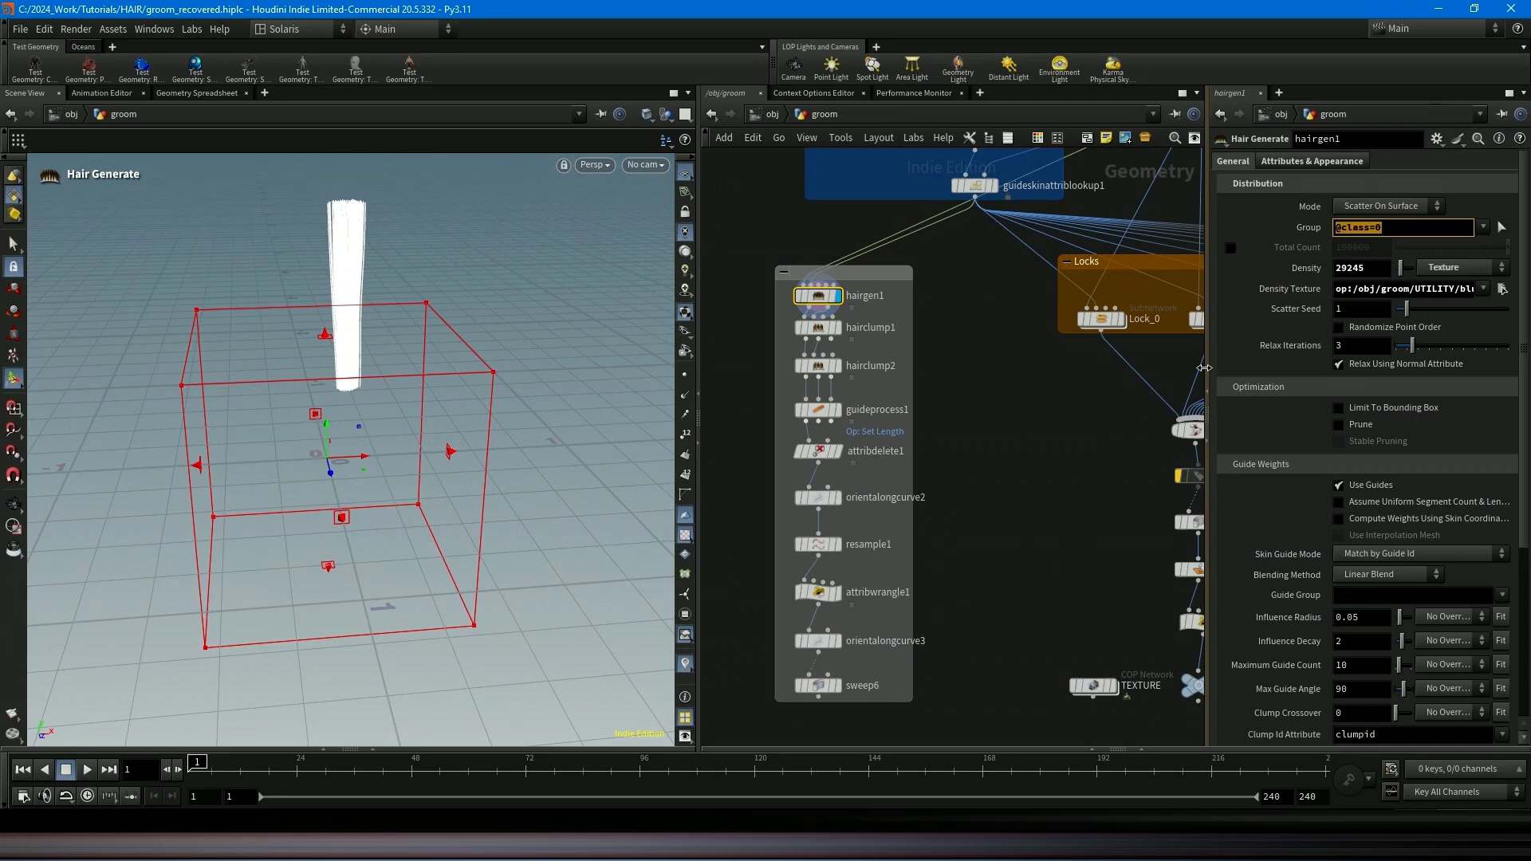
{"action": "key", "text": "Tab"}
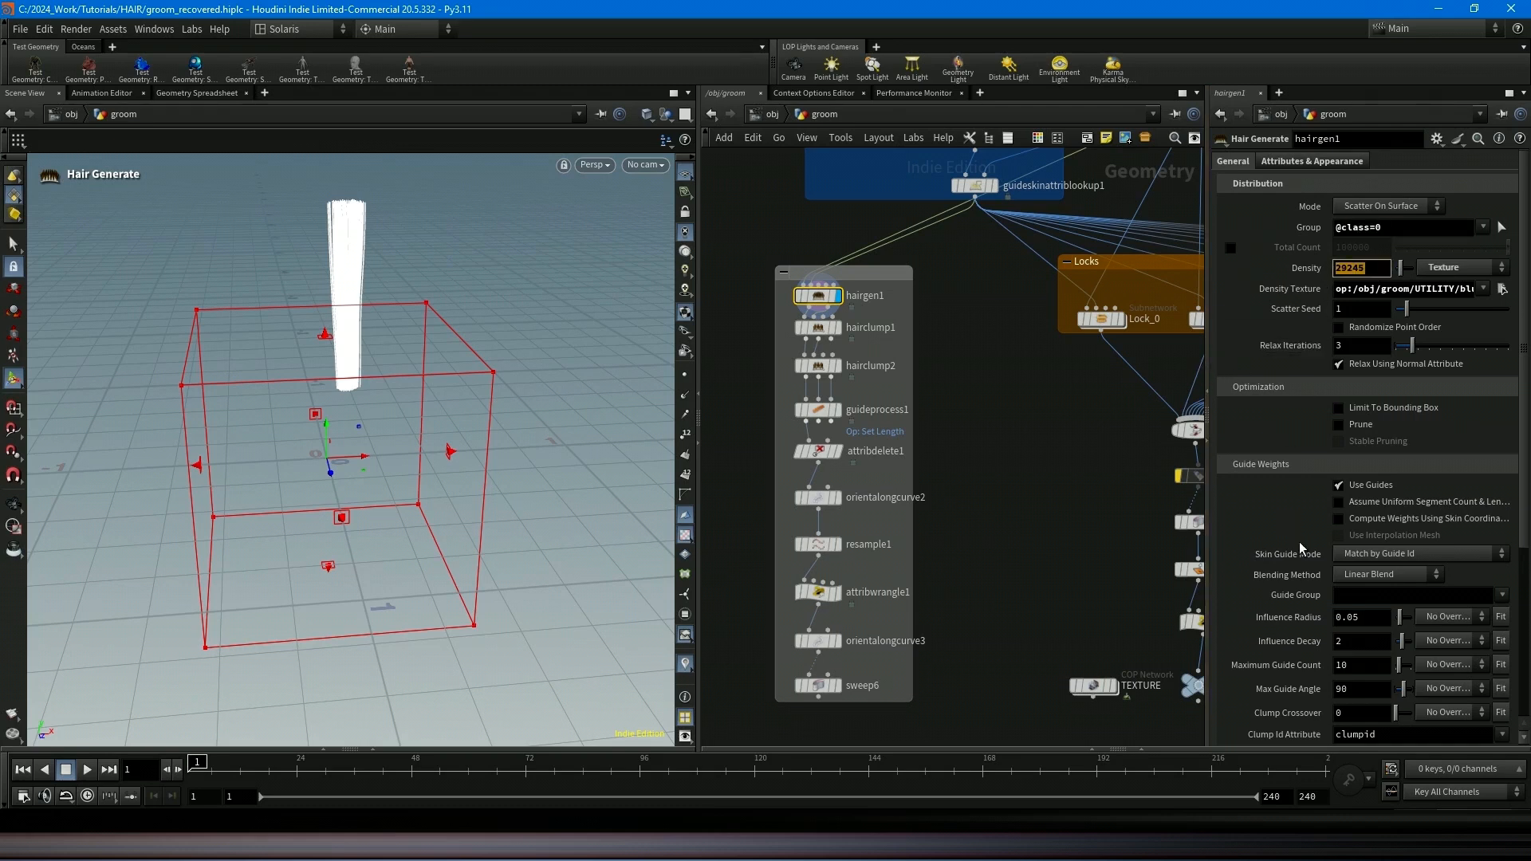
{"action": "left_click", "coordinate": [1361, 617]}
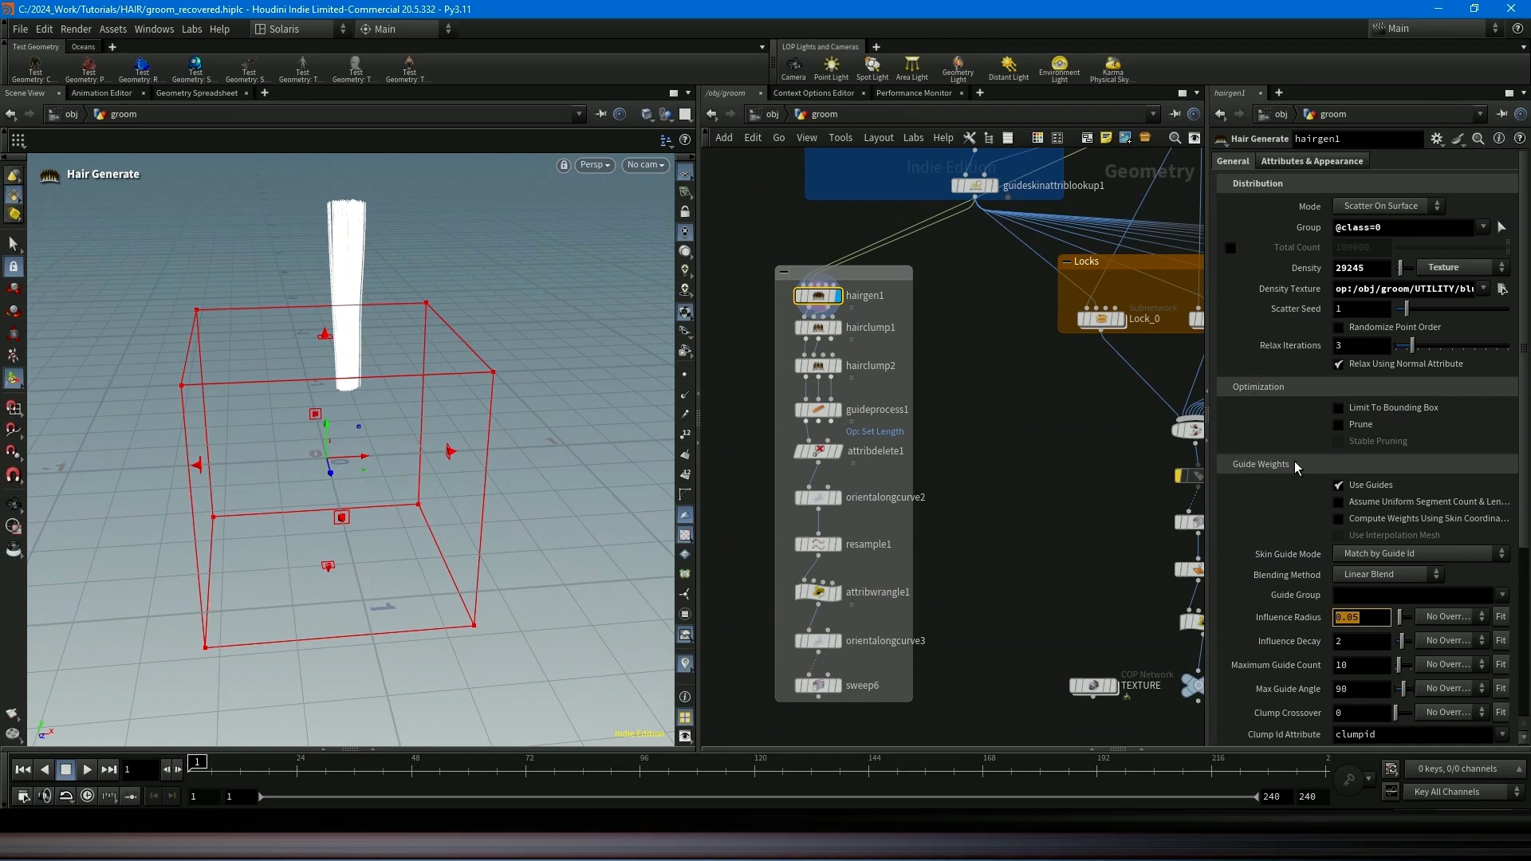
{"action": "left_click", "coordinate": [1403, 289]}
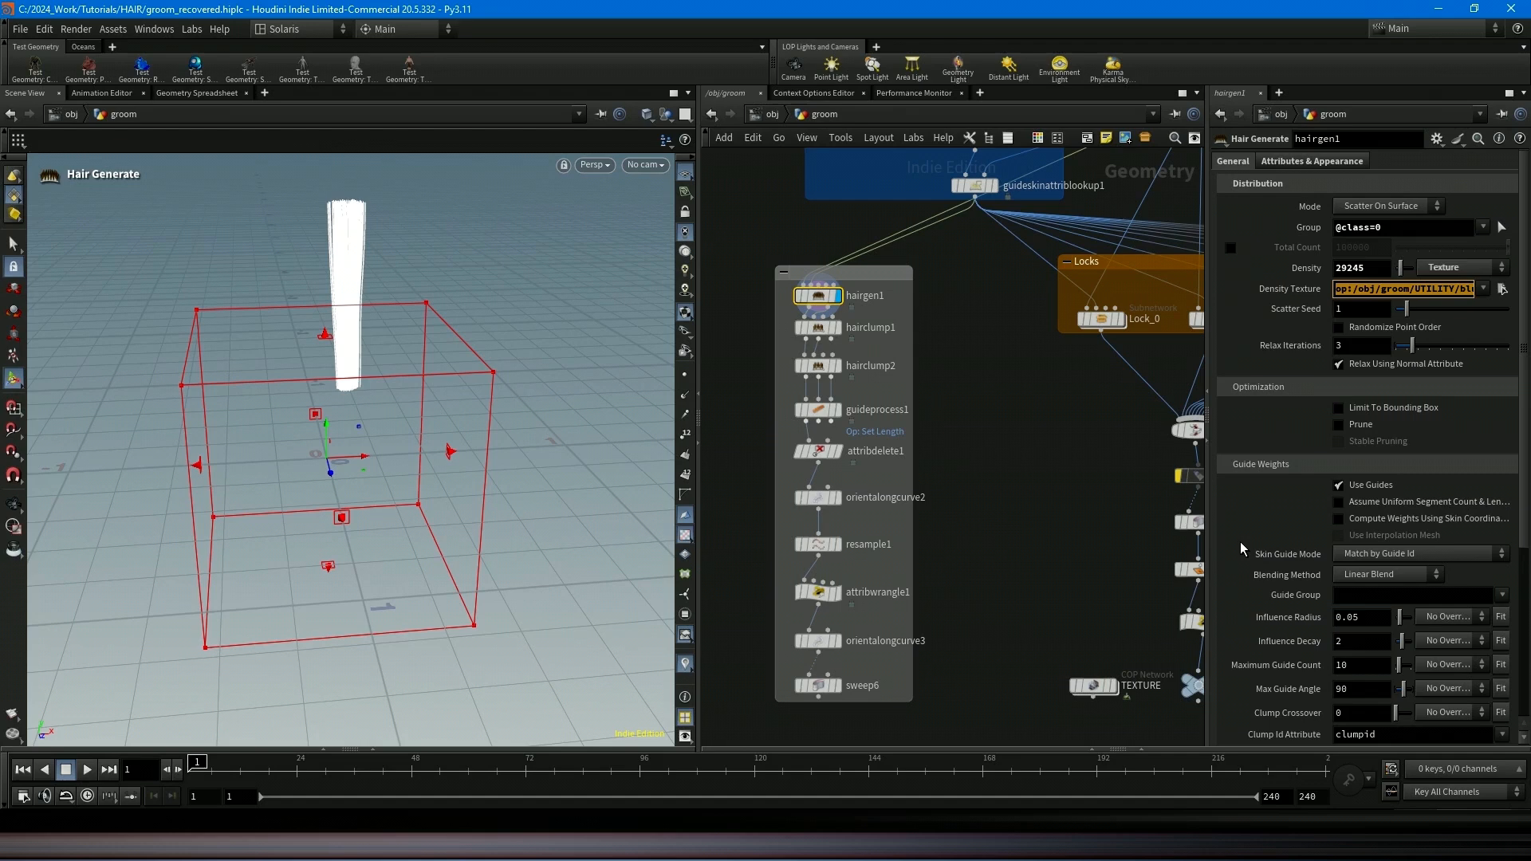
Examine hairgen1's Thickness Attribute among the appearance settings and return to its general settings.
{"action": "left_click", "coordinate": [1289, 160]}
{"action": "left_click", "coordinate": [1389, 205]}
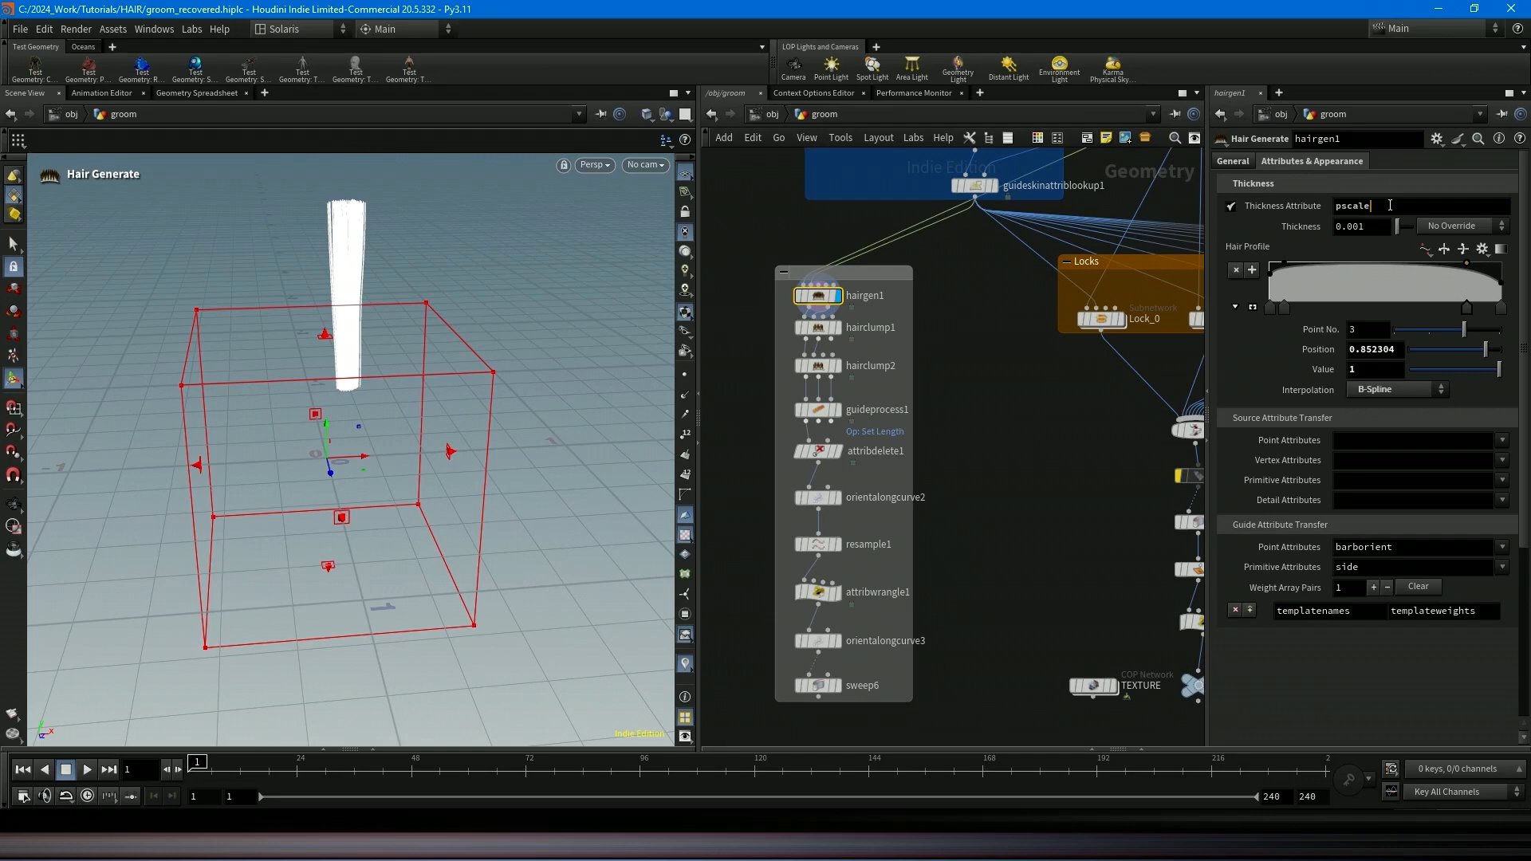
{"action": "double_click", "coordinate": [1336, 206]}
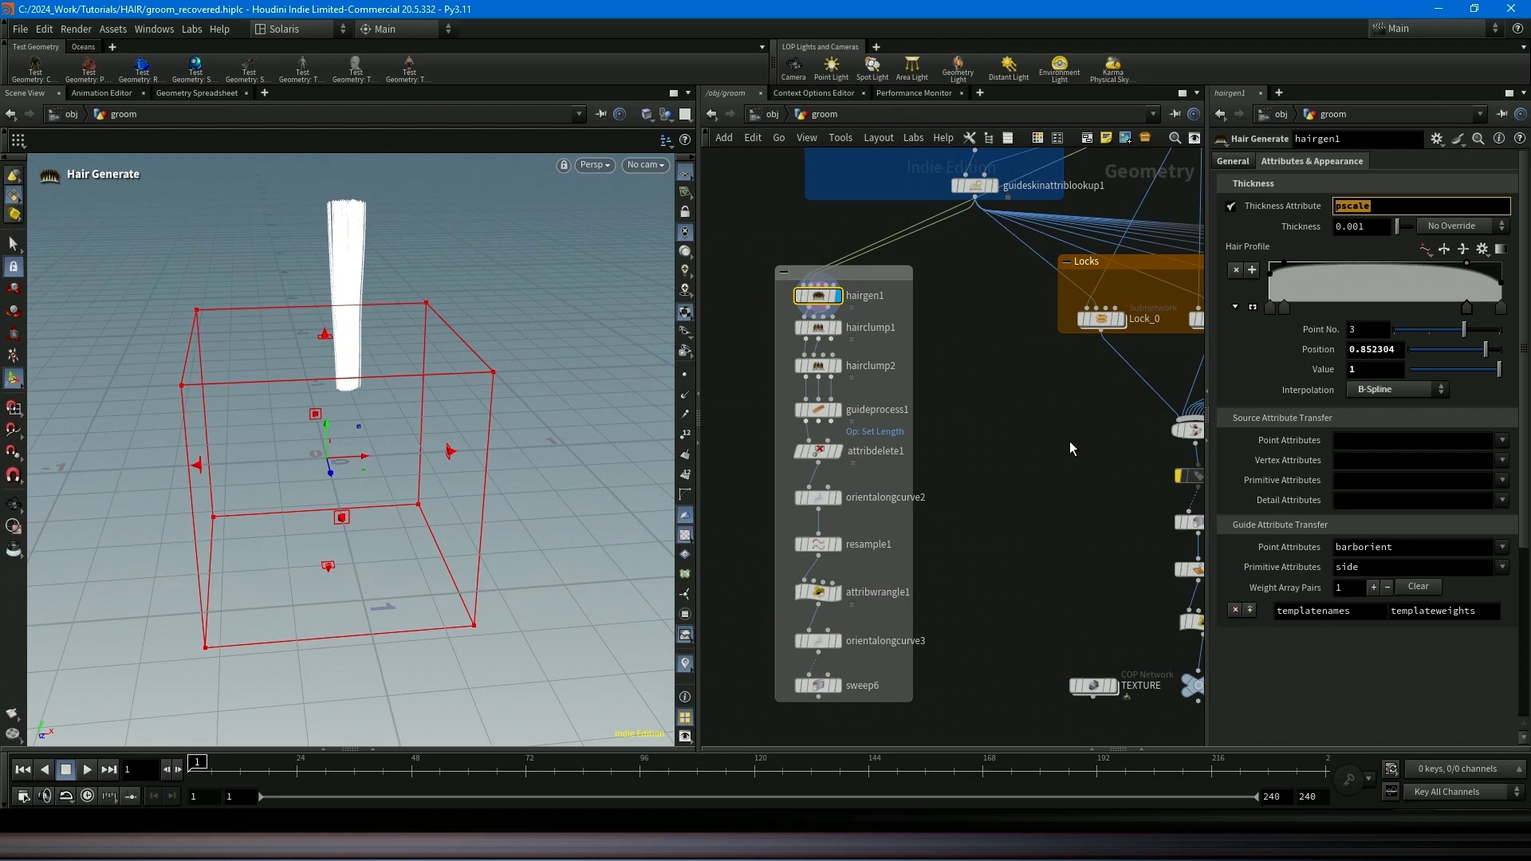
{"action": "left_click", "coordinate": [1234, 161]}
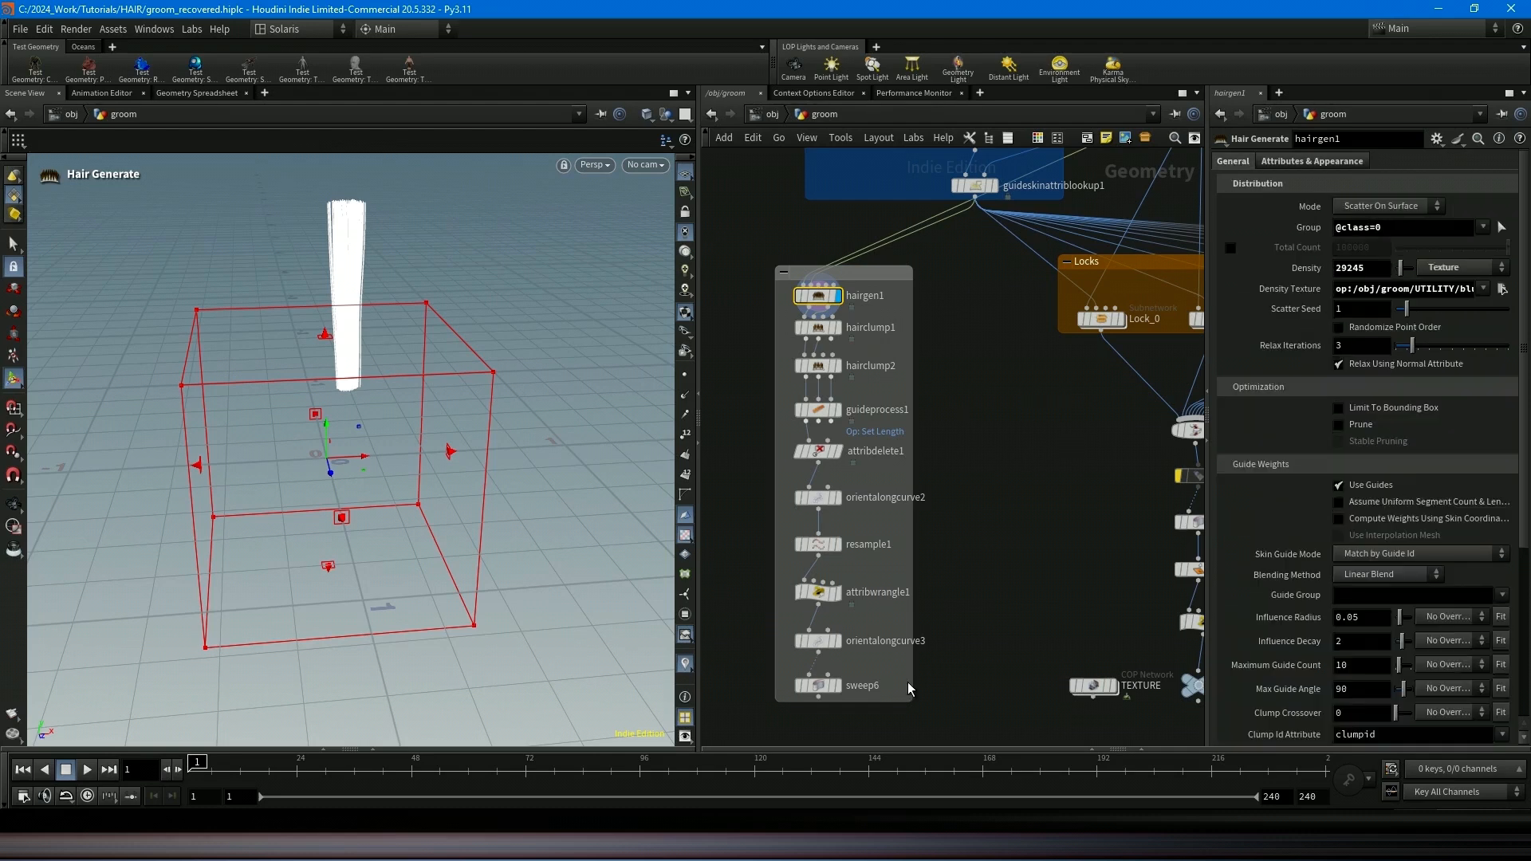
Display the sweep6 node, bring the swept strands into view and set the sweep radius to 0.475.
{"action": "left_click", "coordinate": [839, 689]}
{"action": "left_click", "coordinate": [818, 687]}
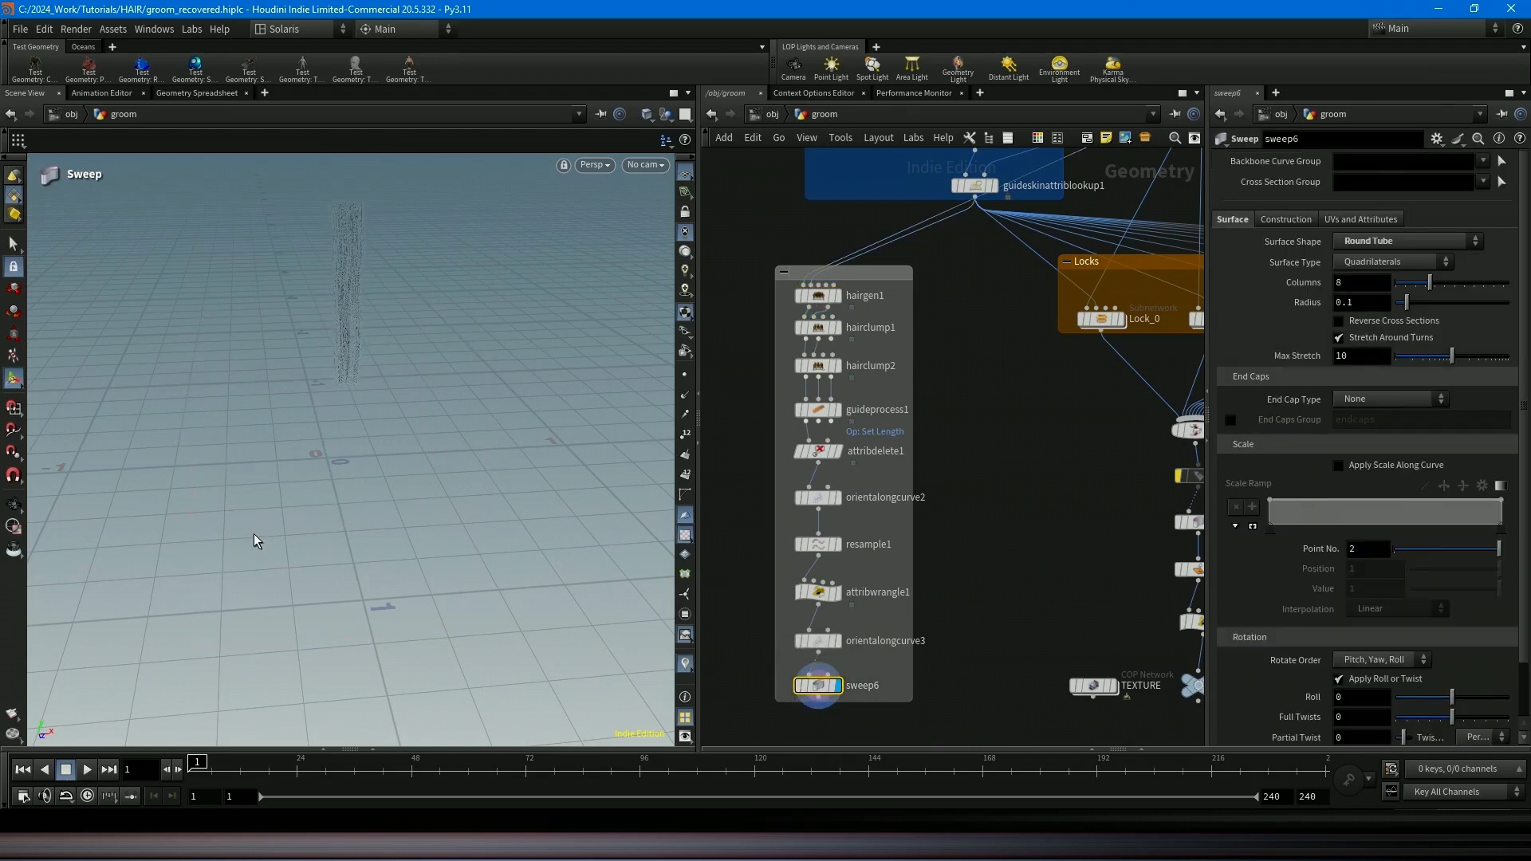
{"action": "key", "text": "Escape"}
{"action": "right_click_drag", "start_coordinate": [362, 216], "coordinate": [967, 256]}
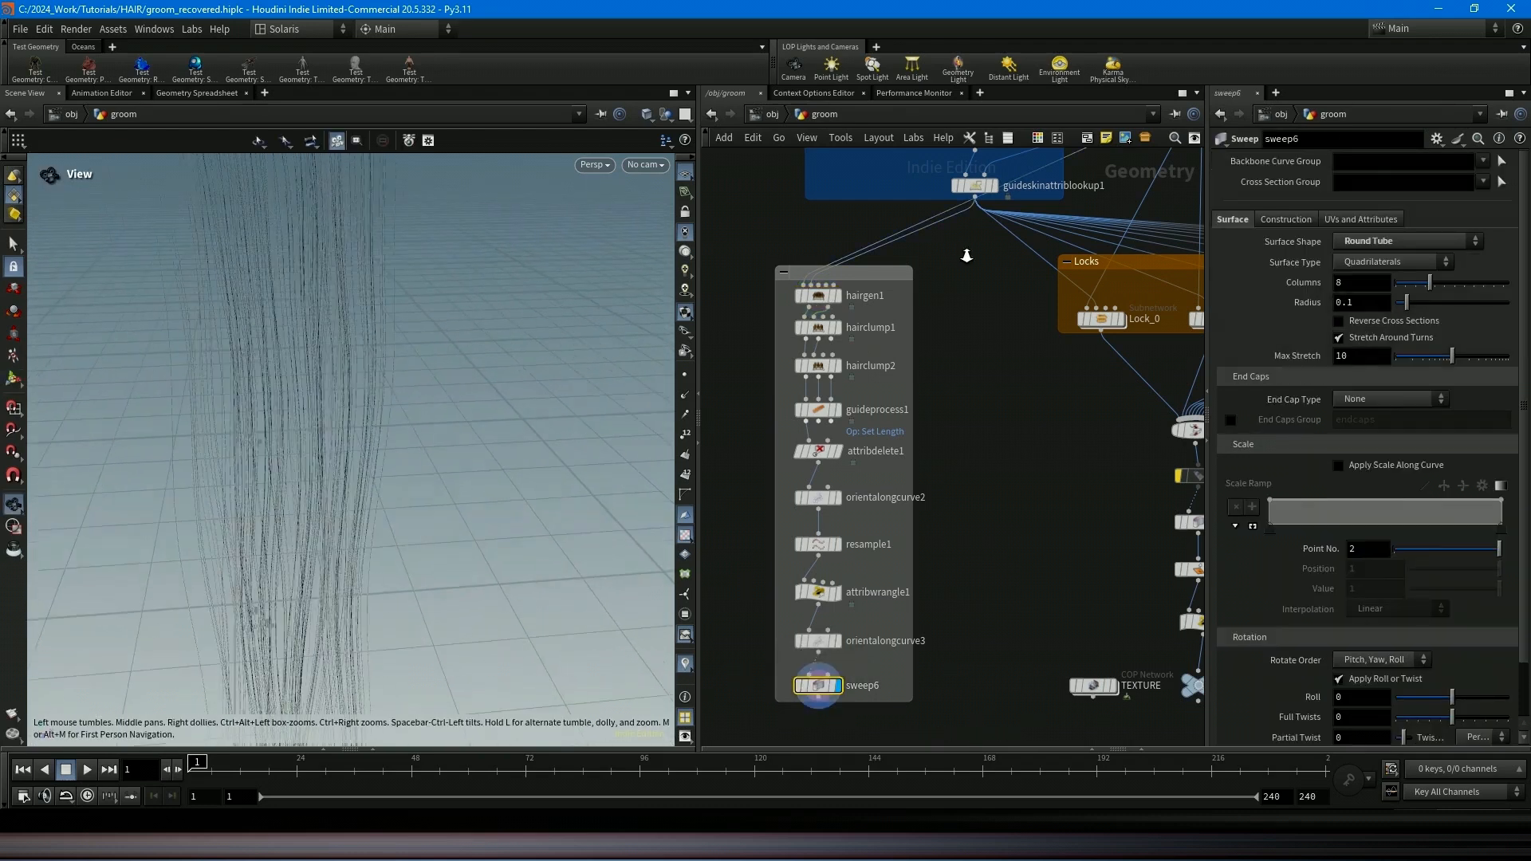
{"action": "left_click_drag", "start_coordinate": [335, 375], "coordinate": [268, 307]}
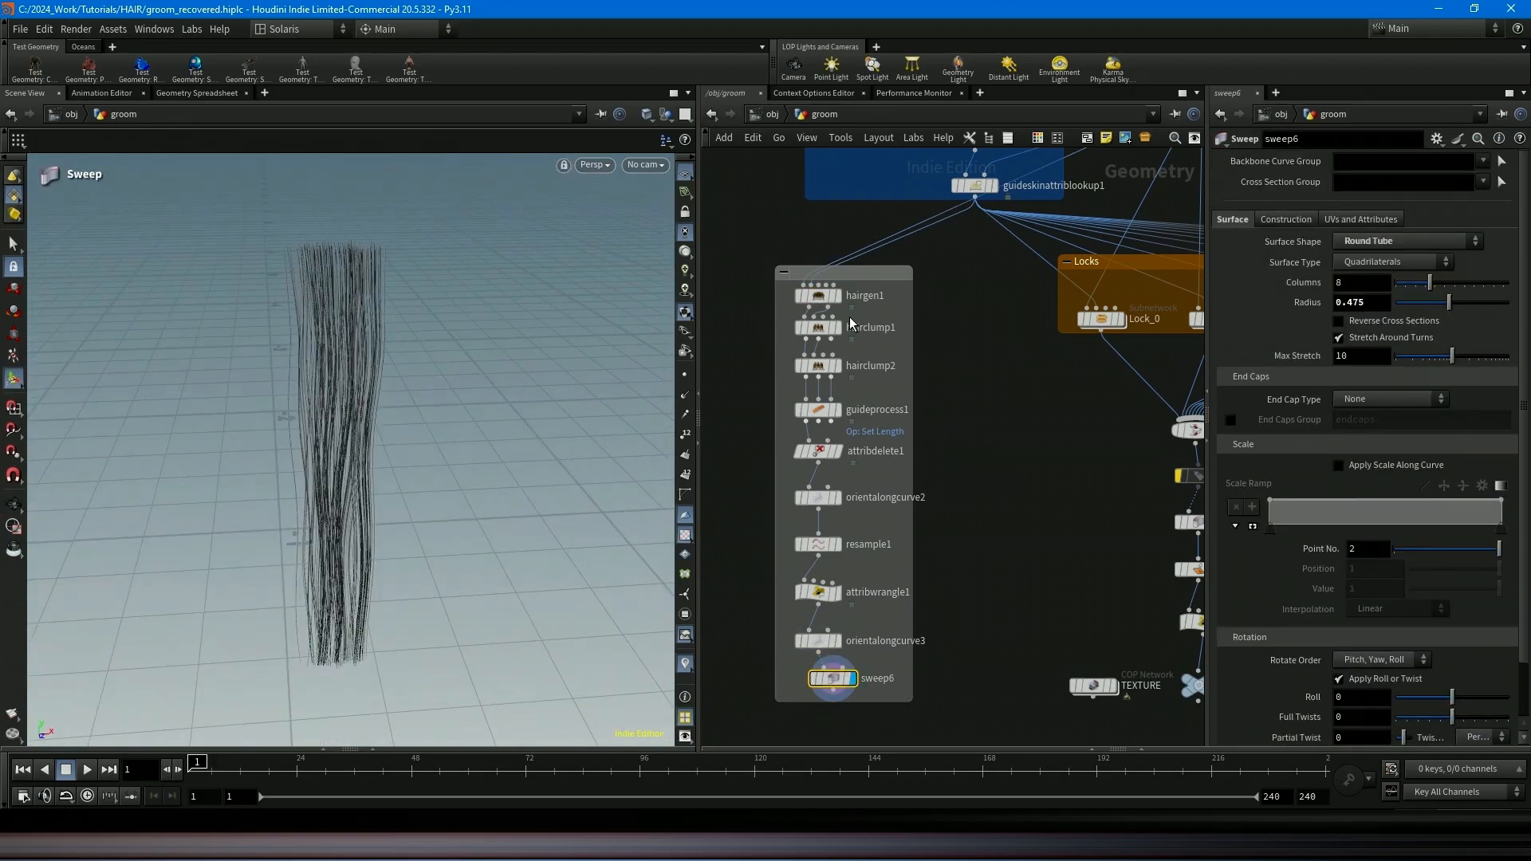
Adjust the Blend of hairclump1 and set the Blend of hairclump2 to 0.42.
{"action": "left_click", "coordinate": [824, 325]}
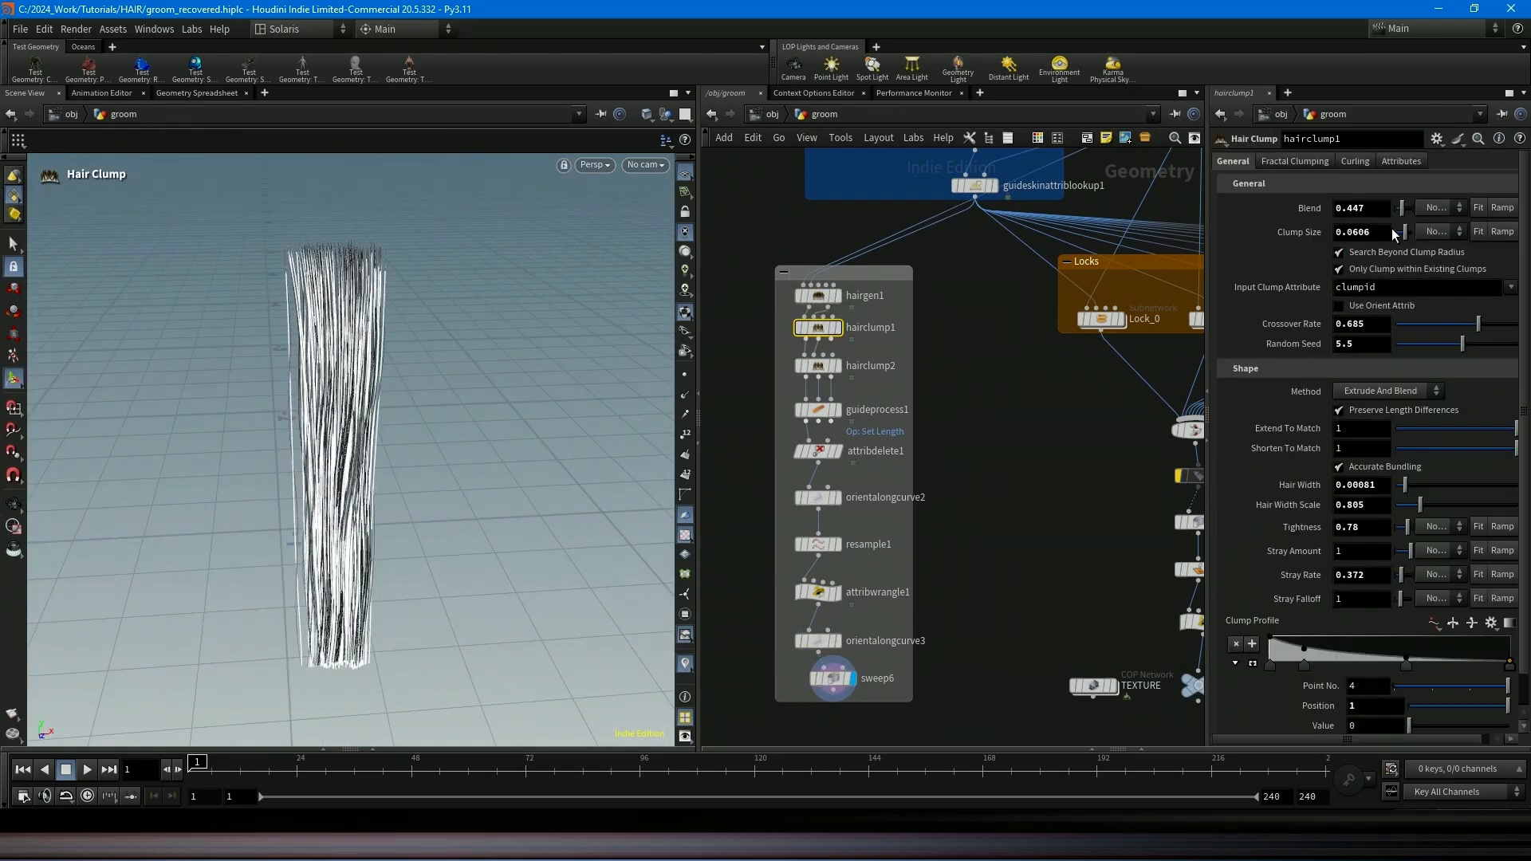
{"action": "left_click_drag", "start_coordinate": [1396, 204], "coordinate": [1401, 207]}
{"action": "left_click", "coordinate": [818, 366]}
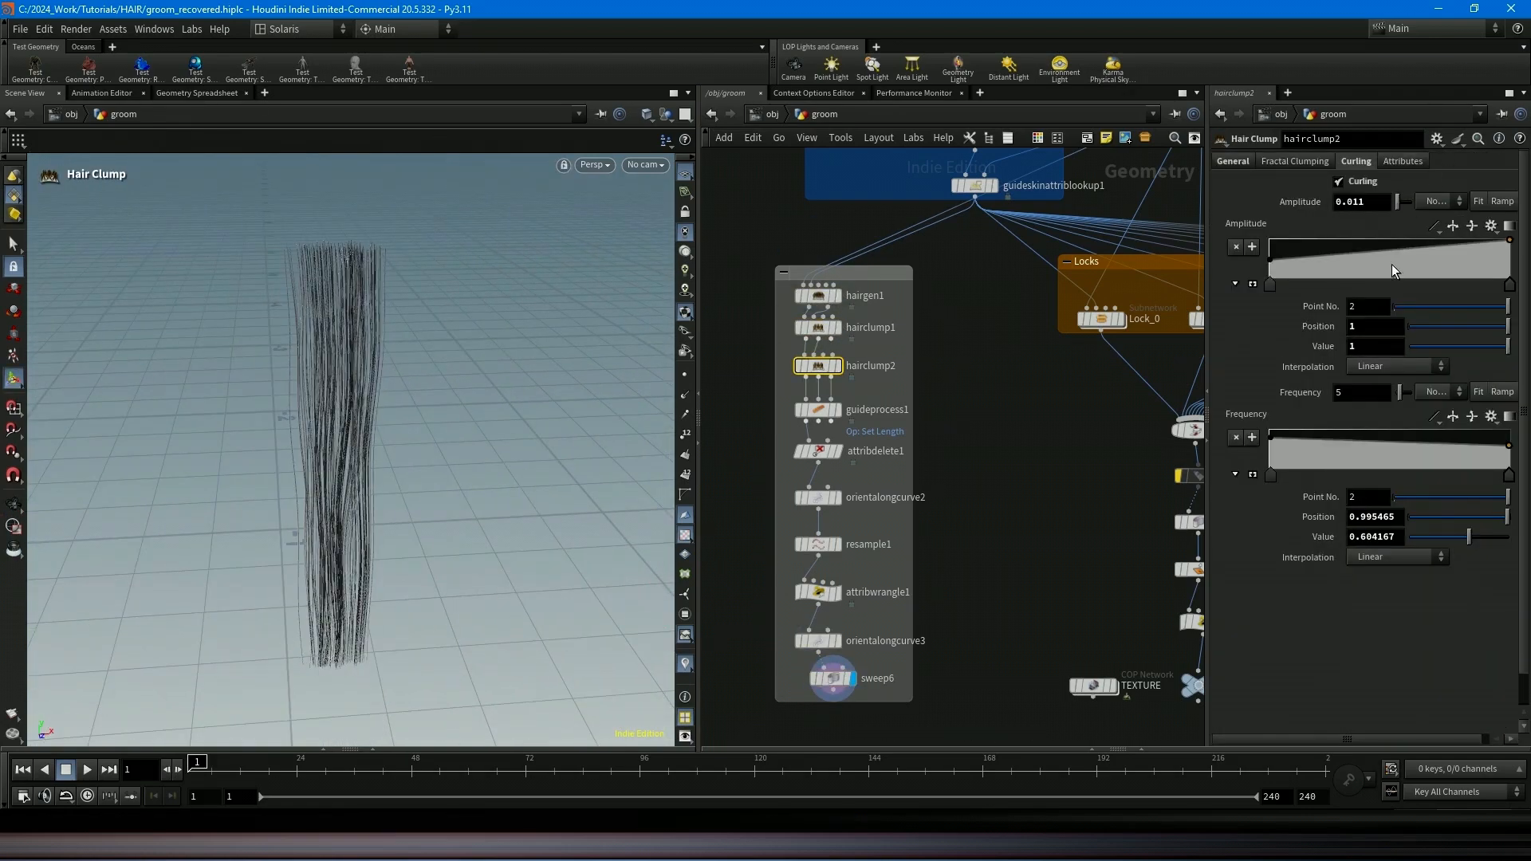
{"action": "left_click", "coordinate": [1243, 159]}
{"action": "left_click_drag", "start_coordinate": [1406, 209], "coordinate": [1401, 210]}
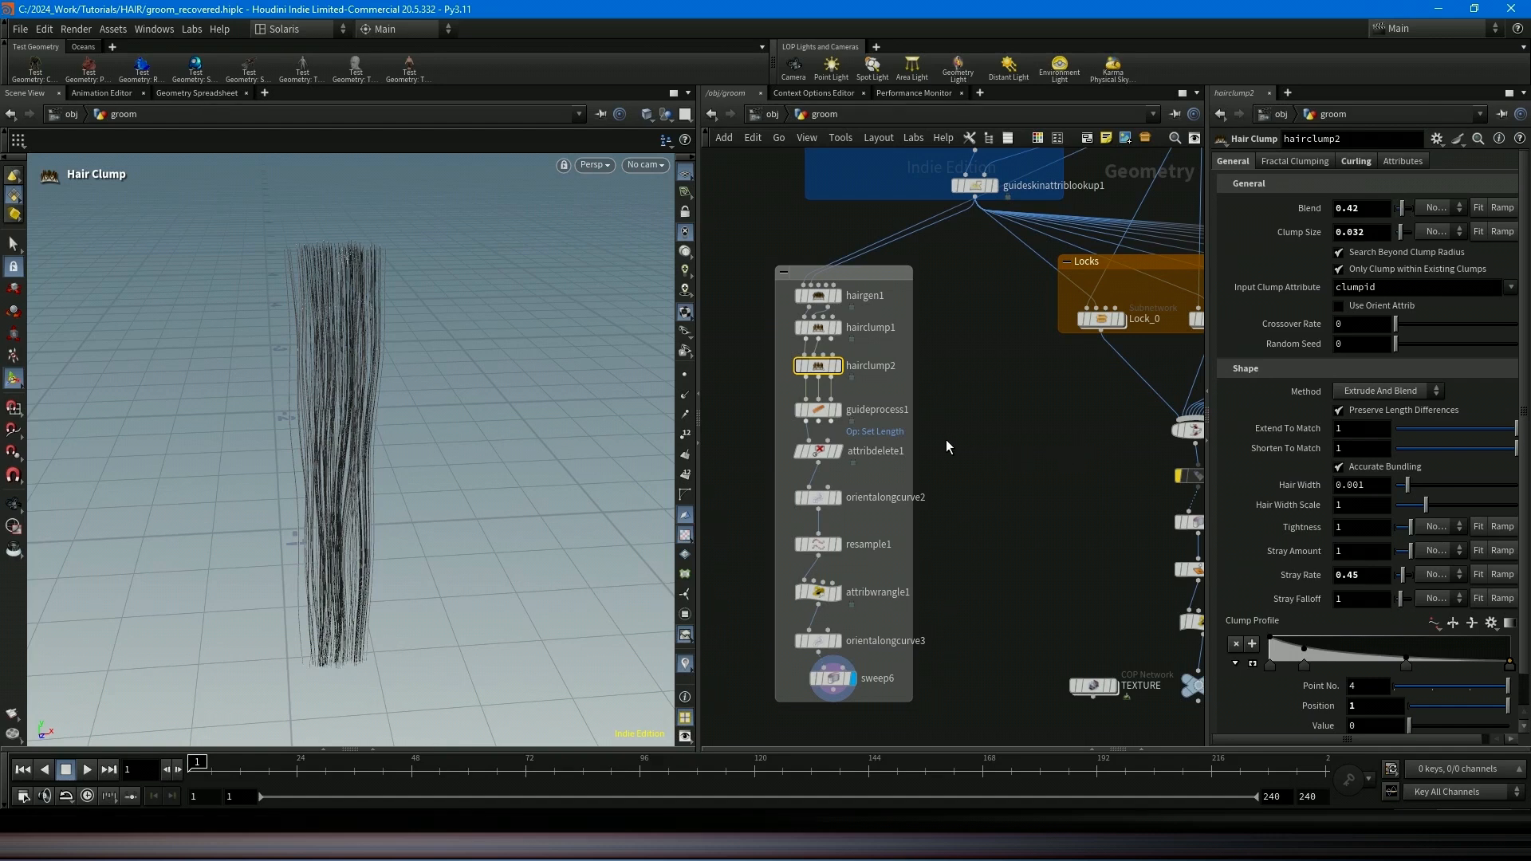
Add a second operation to guideprocess1, set it to Wave with Amplitude X 0 and Amplitude Y 0.0013.
{"action": "left_click", "coordinate": [830, 409]}
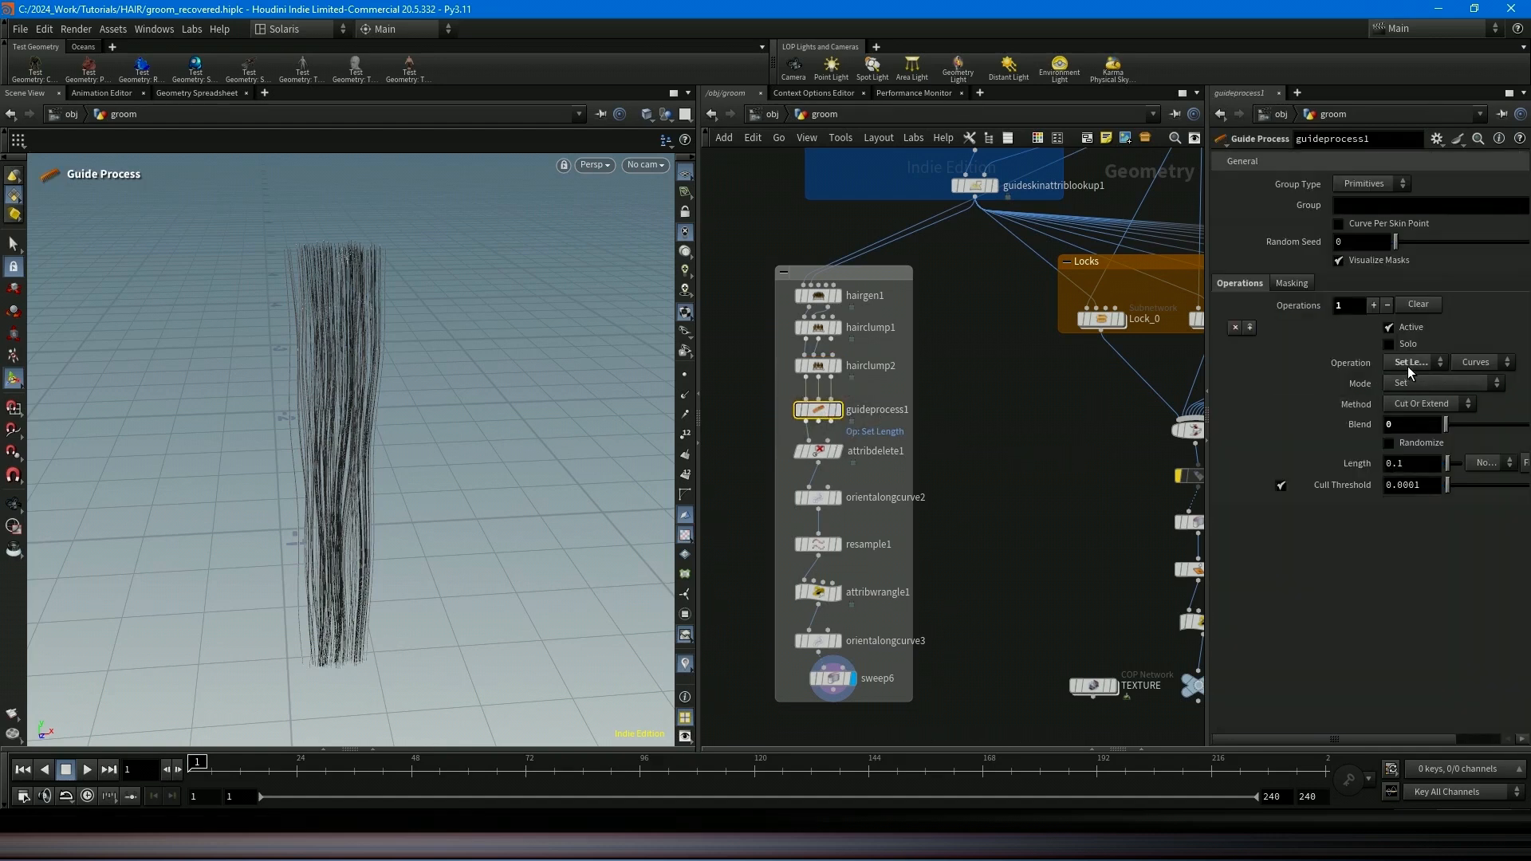
{"action": "left_click", "coordinate": [1374, 304]}
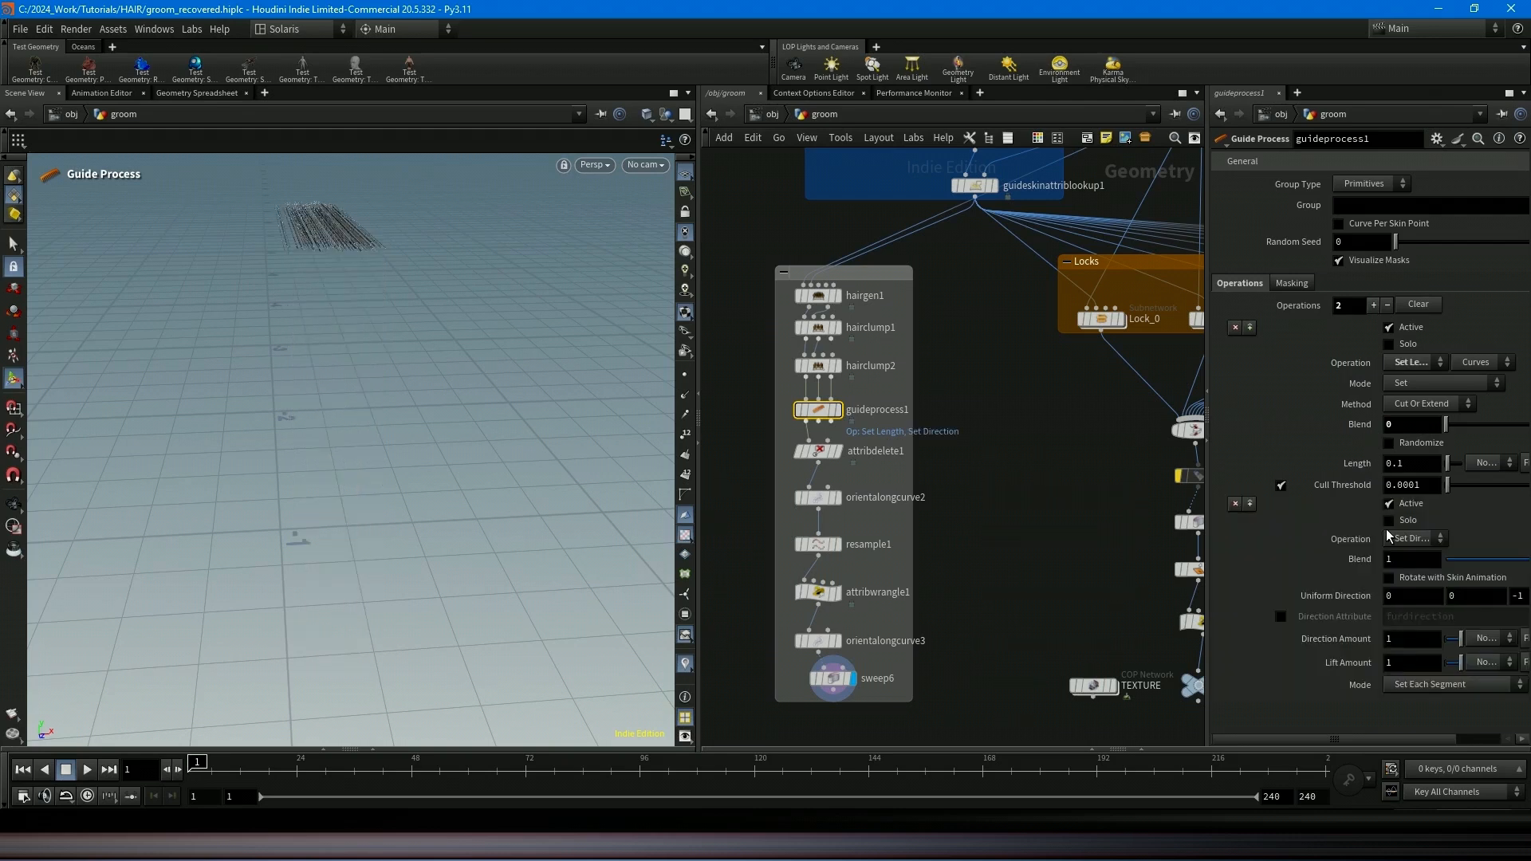
{"action": "left_click", "coordinate": [1410, 540]}
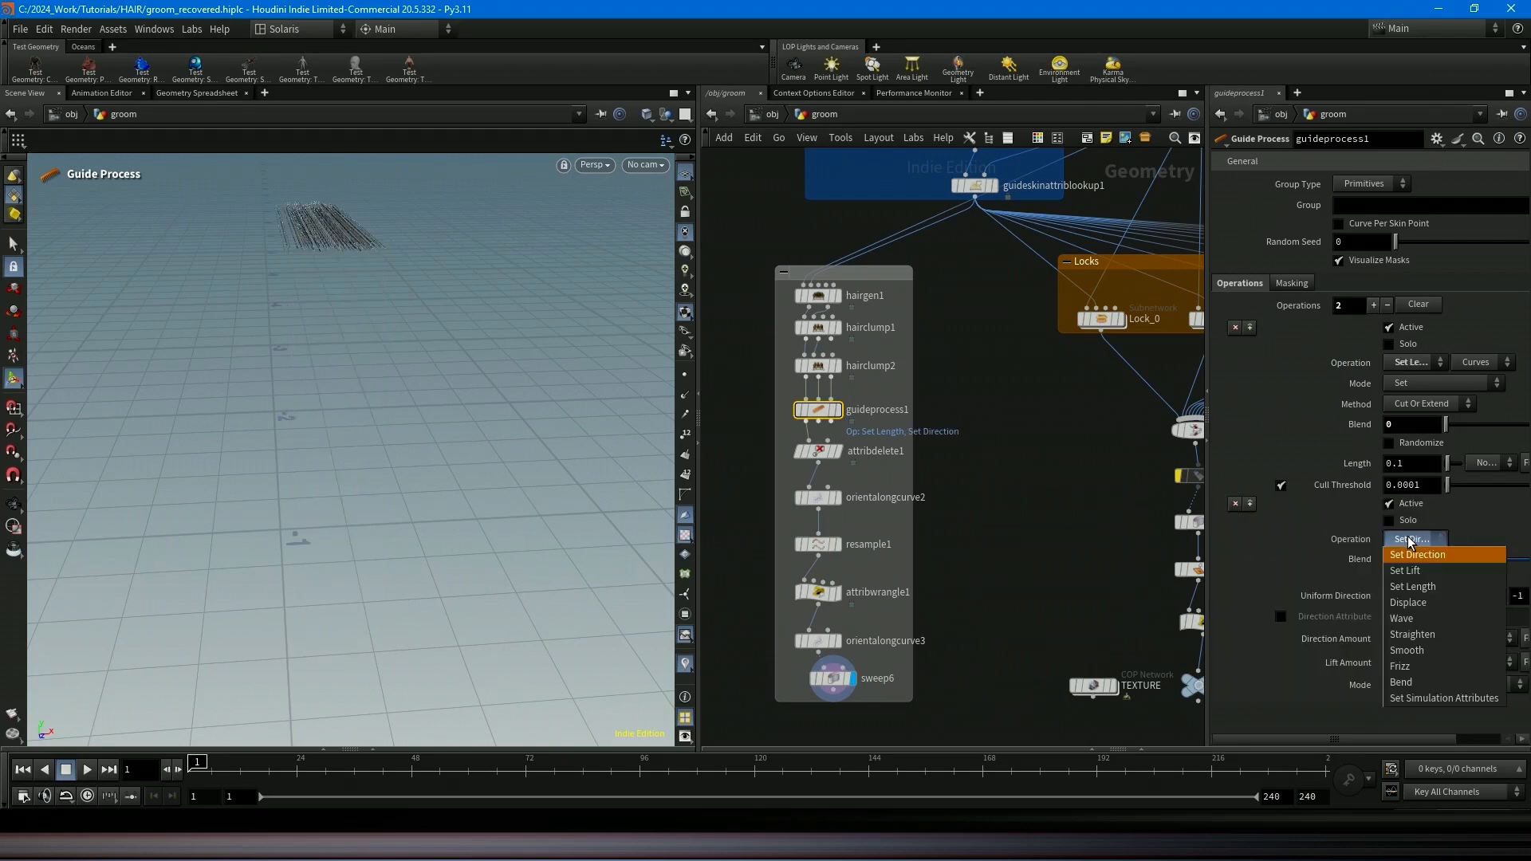
{"action": "left_click", "coordinate": [1422, 620]}
{"action": "left_click_drag", "start_coordinate": [1457, 579], "coordinate": [1447, 618]}
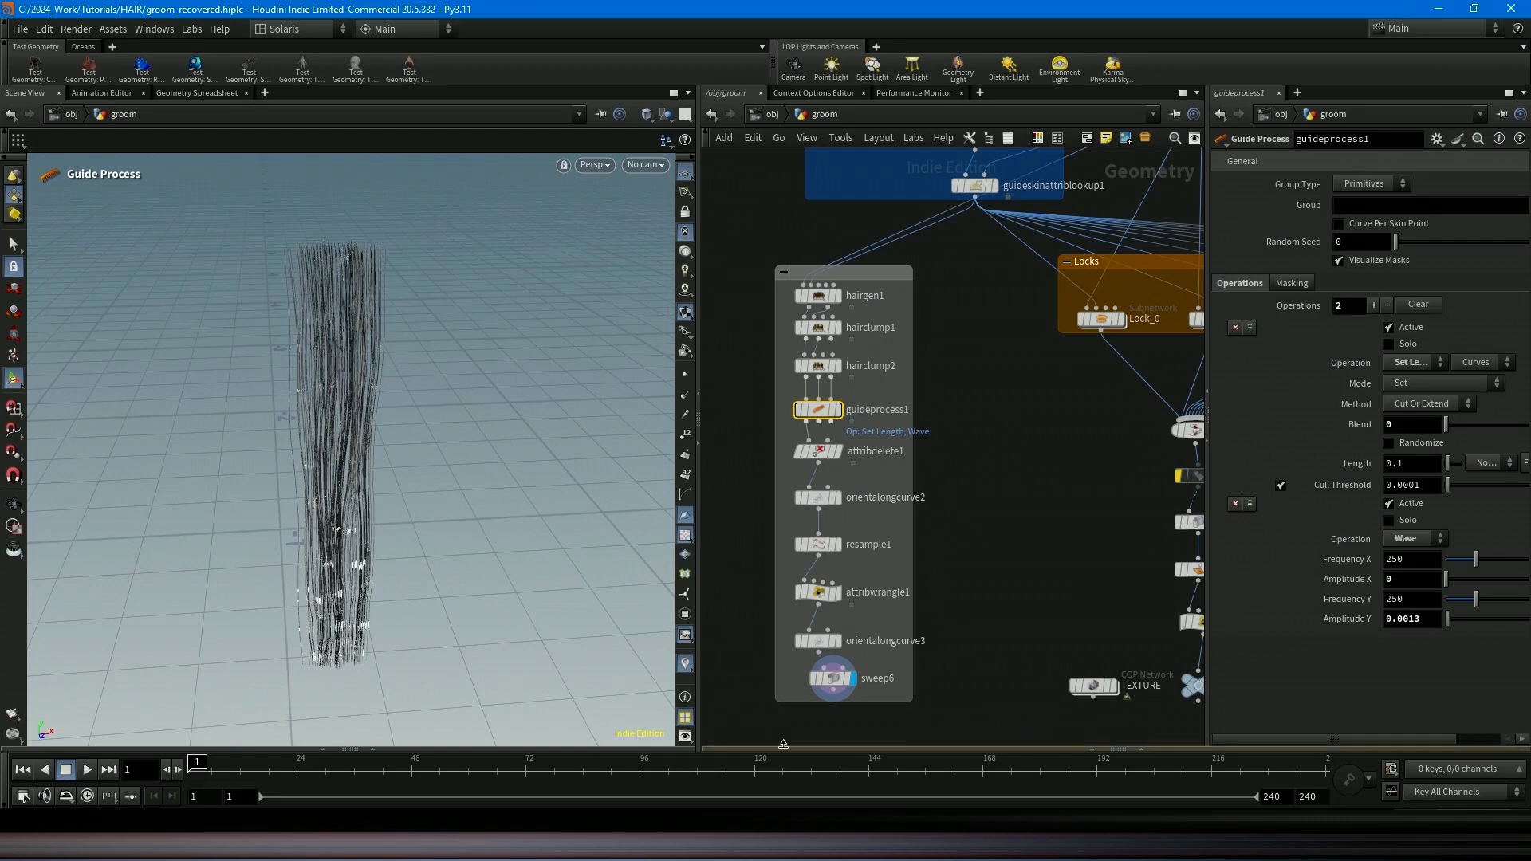
Examine the settings of attribdelete1, orientalongcurve2 and resample1, and the VEX code of attribwrangle1.
{"action": "left_click", "coordinate": [820, 452]}
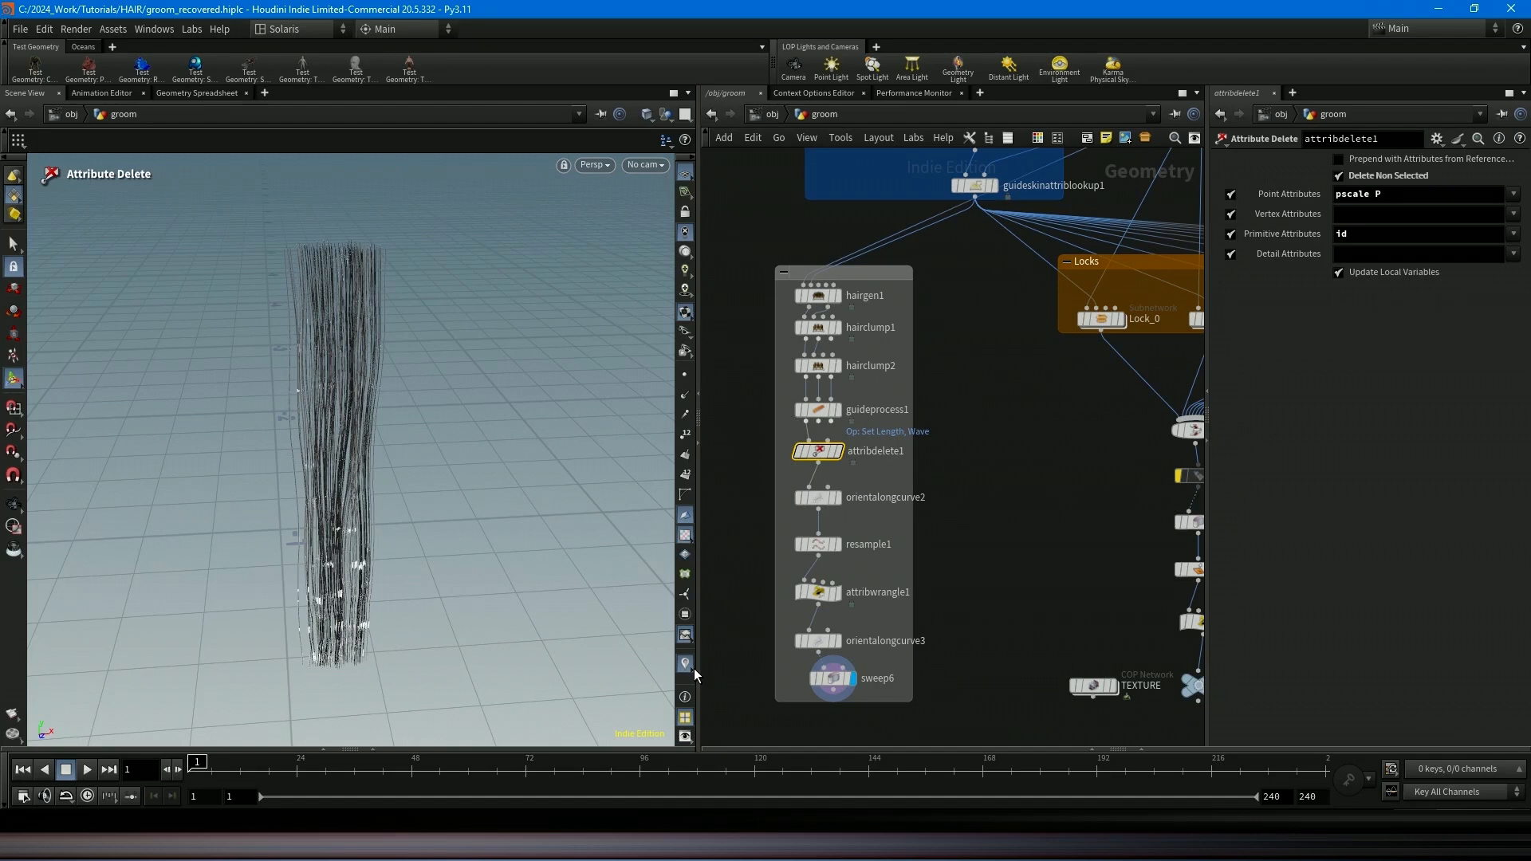
{"action": "left_click", "coordinate": [823, 499]}
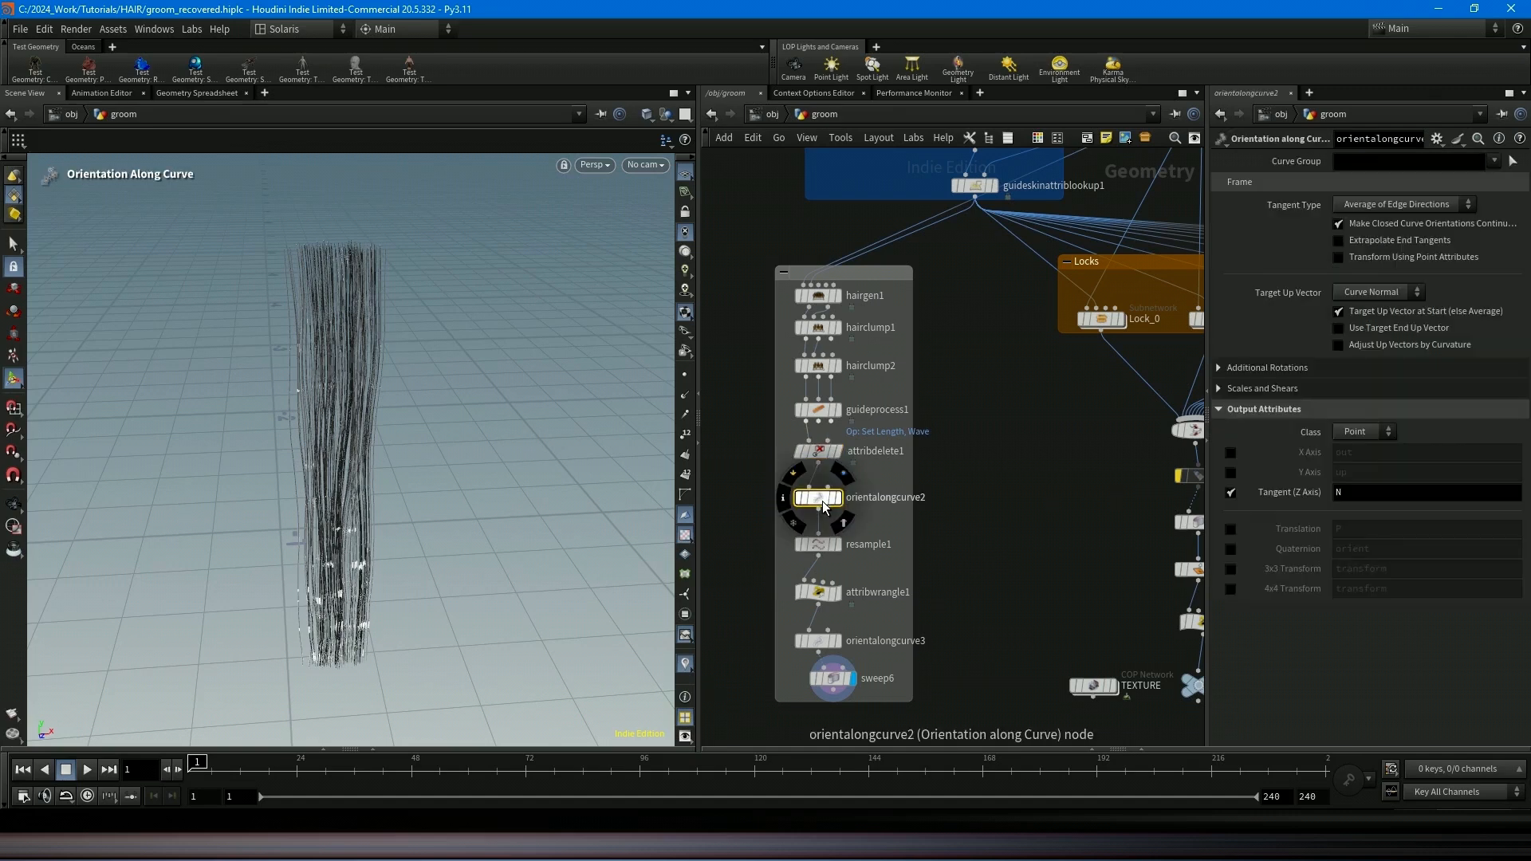
{"action": "left_click", "coordinate": [1370, 498]}
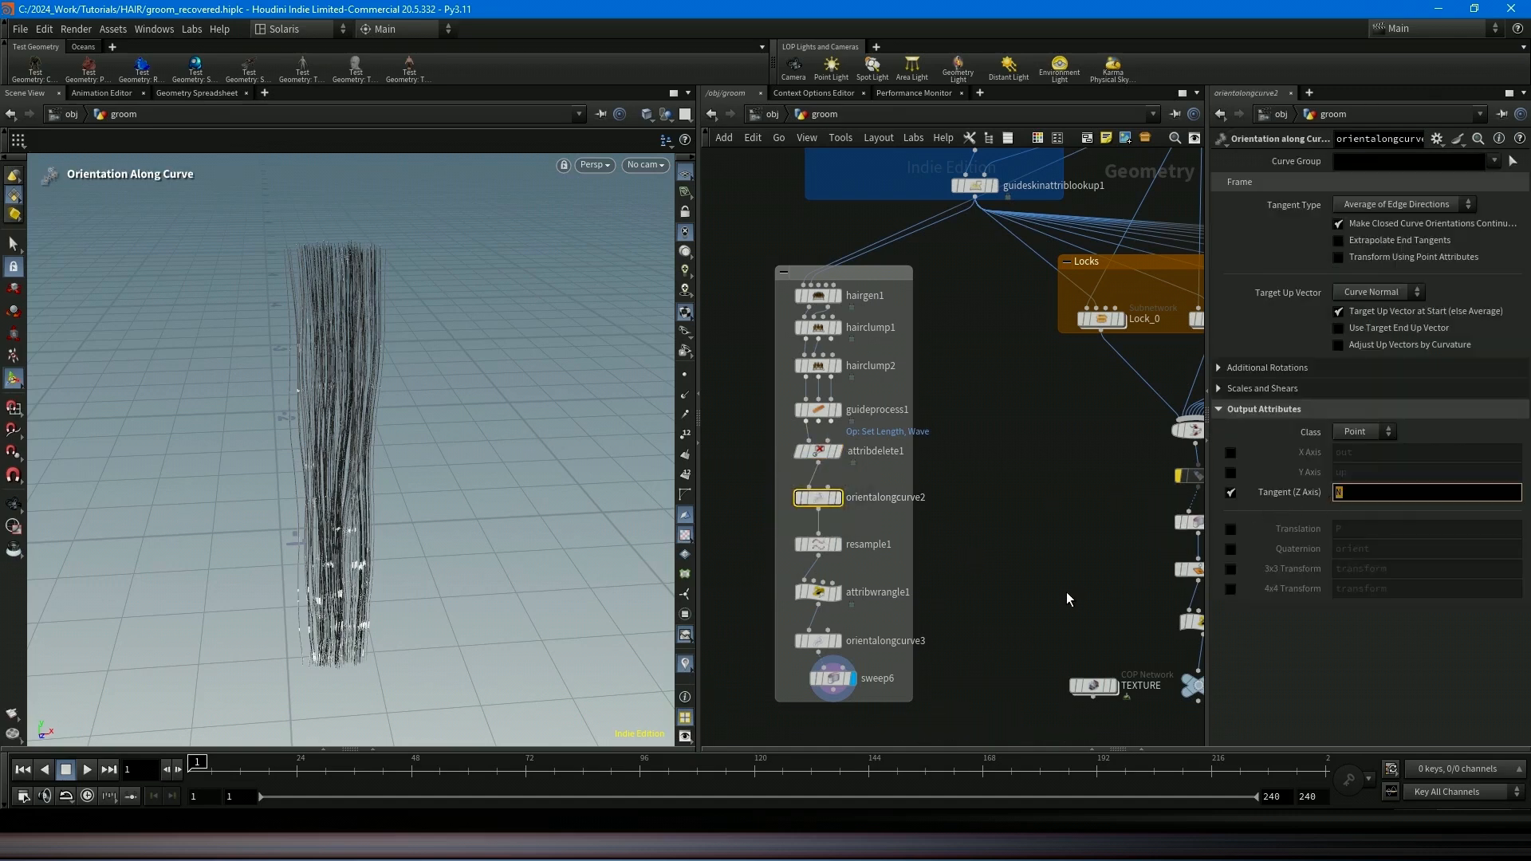
{"action": "left_click", "coordinate": [818, 543]}
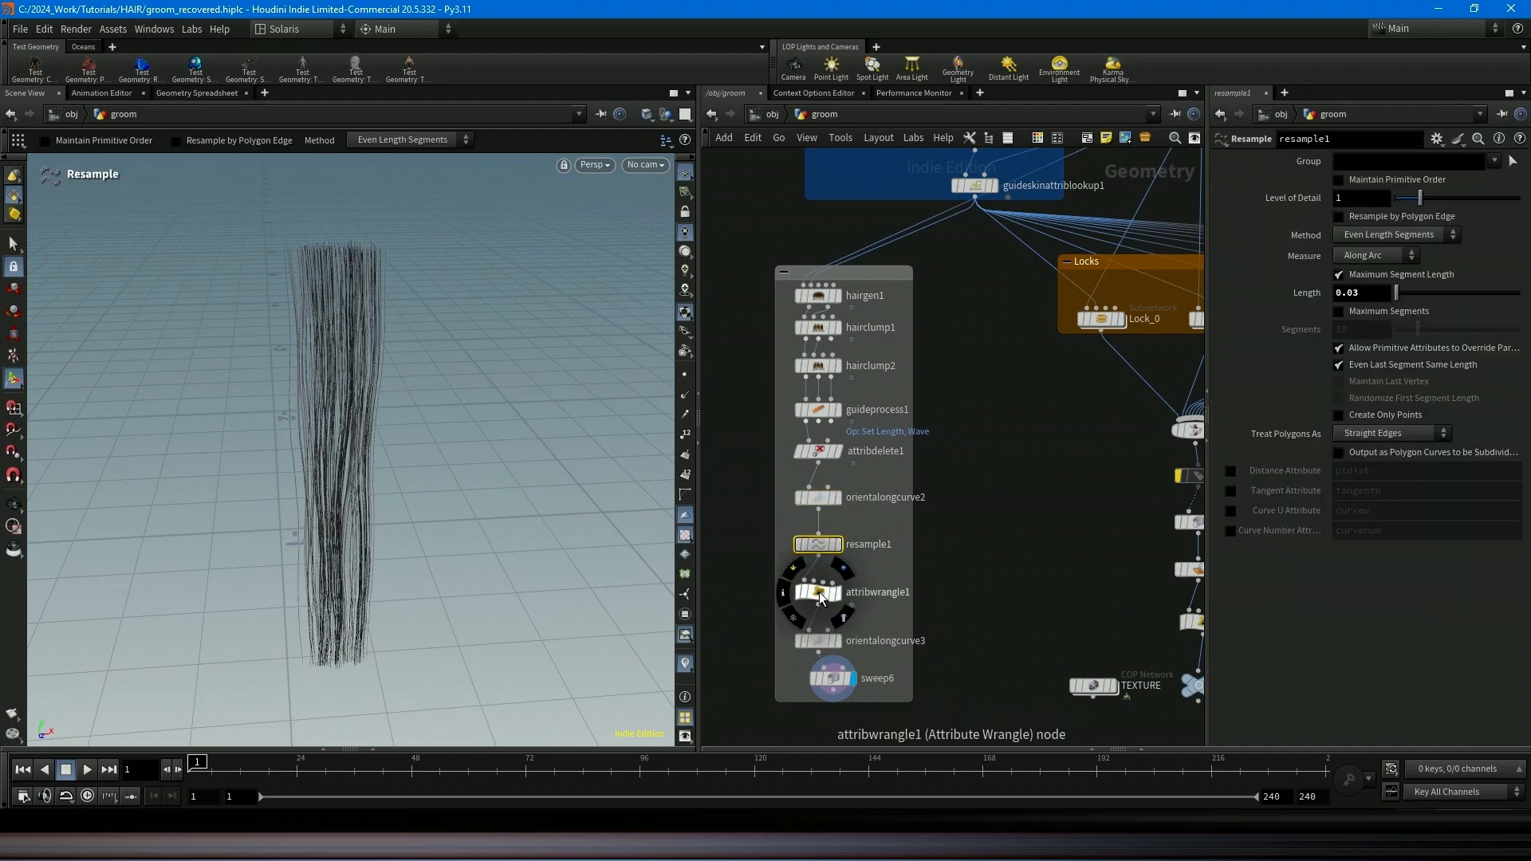
{"action": "left_click", "coordinate": [820, 595]}
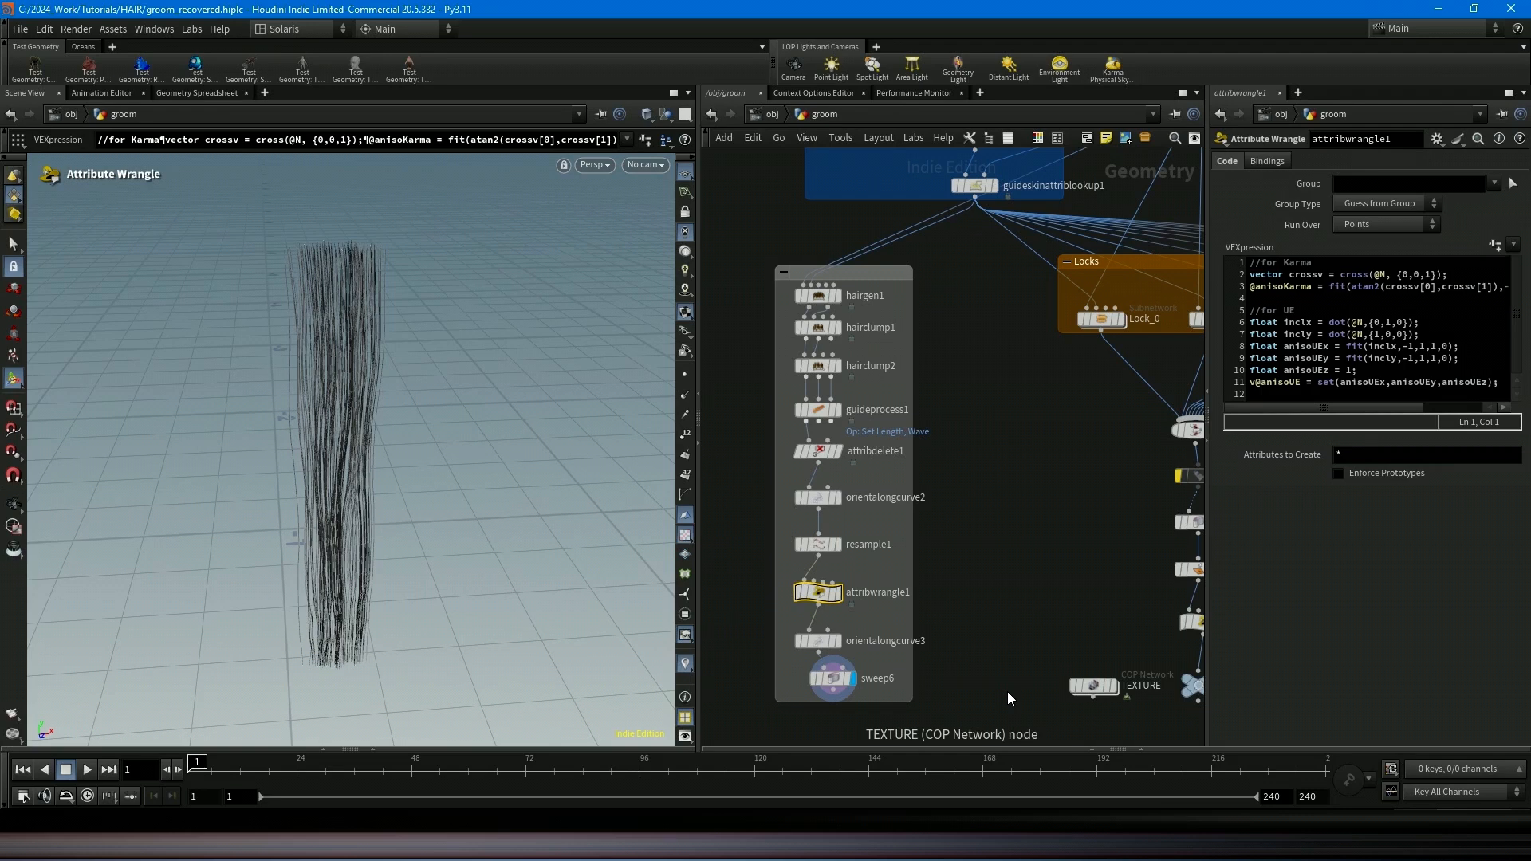
Switch to the stage network and bring the whole rendered ANISO_DEM plane into view.
{"action": "left_click", "coordinate": [762, 113]}
{"action": "left_click", "coordinate": [762, 113]}
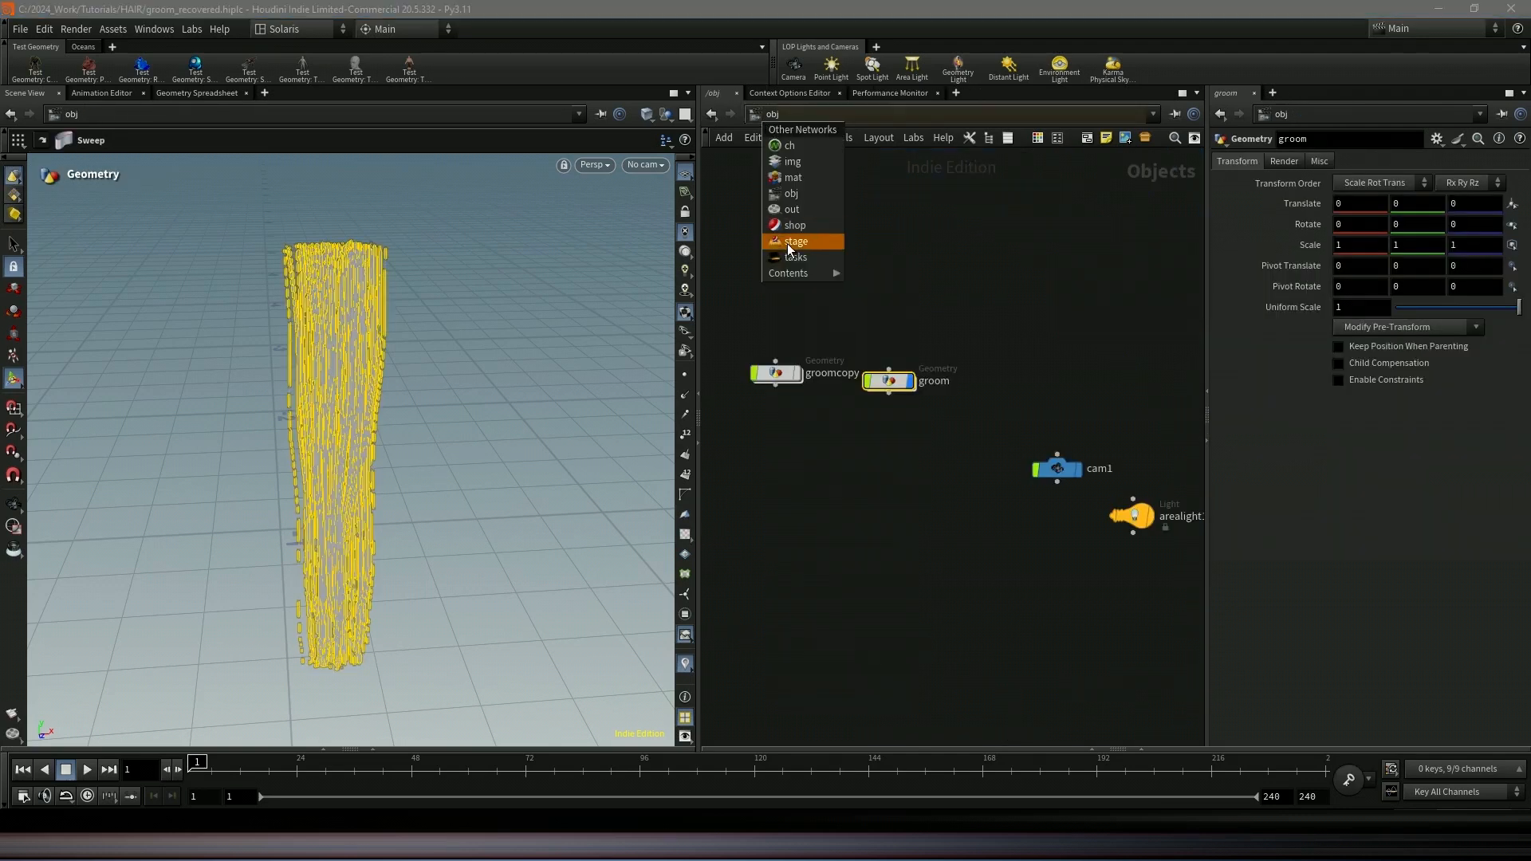
{"action": "left_click", "coordinate": [791, 242]}
{"action": "scroll", "coordinate": [484, 549], "scroll_direction": "up", "scroll_amount": 3}
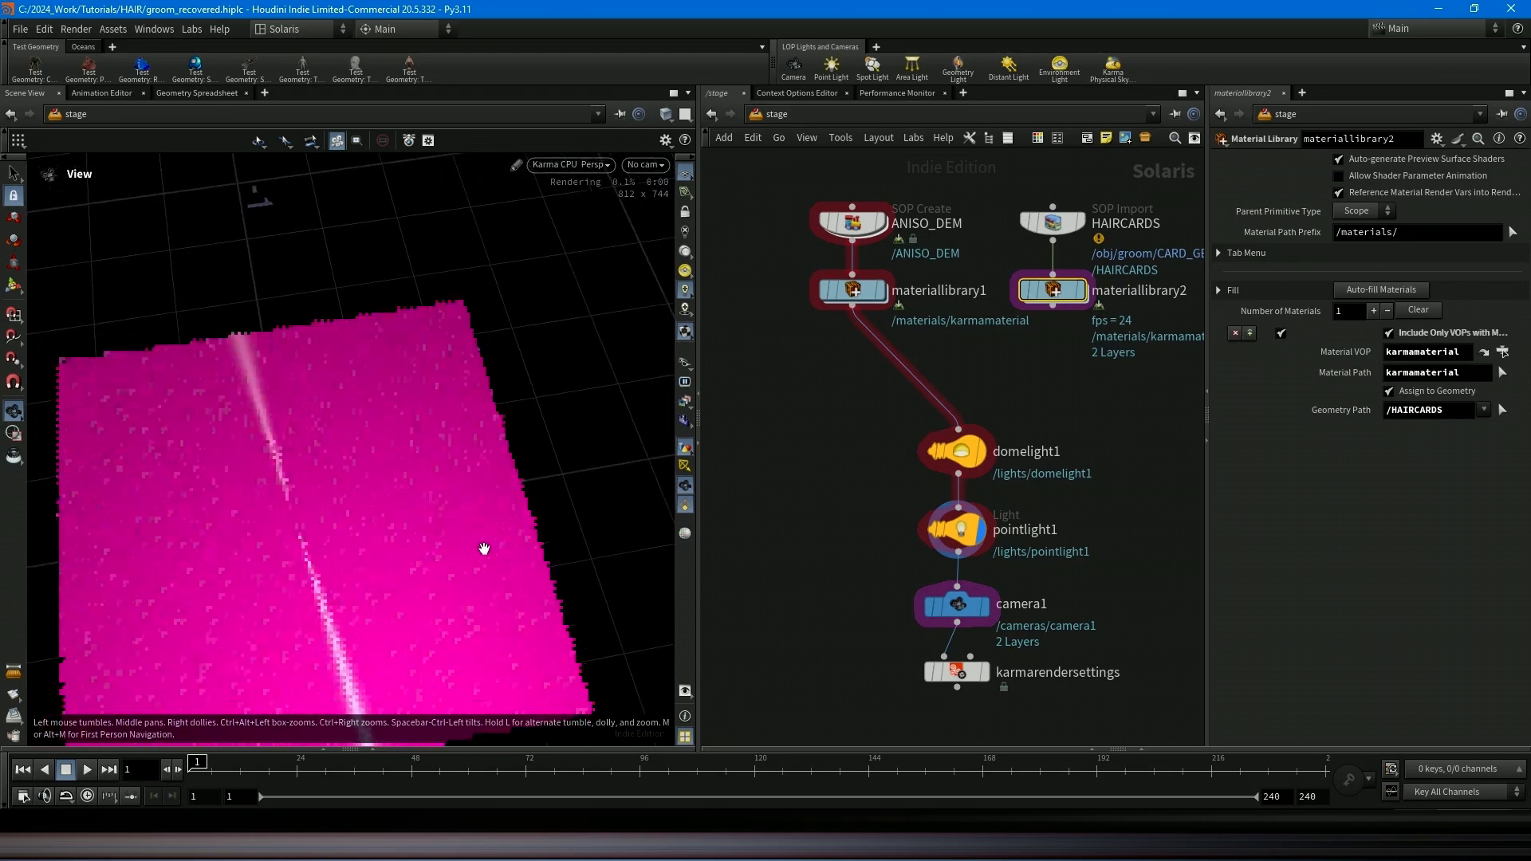
{"action": "left_click_drag", "start_coordinate": [484, 548], "coordinate": [547, 431]}
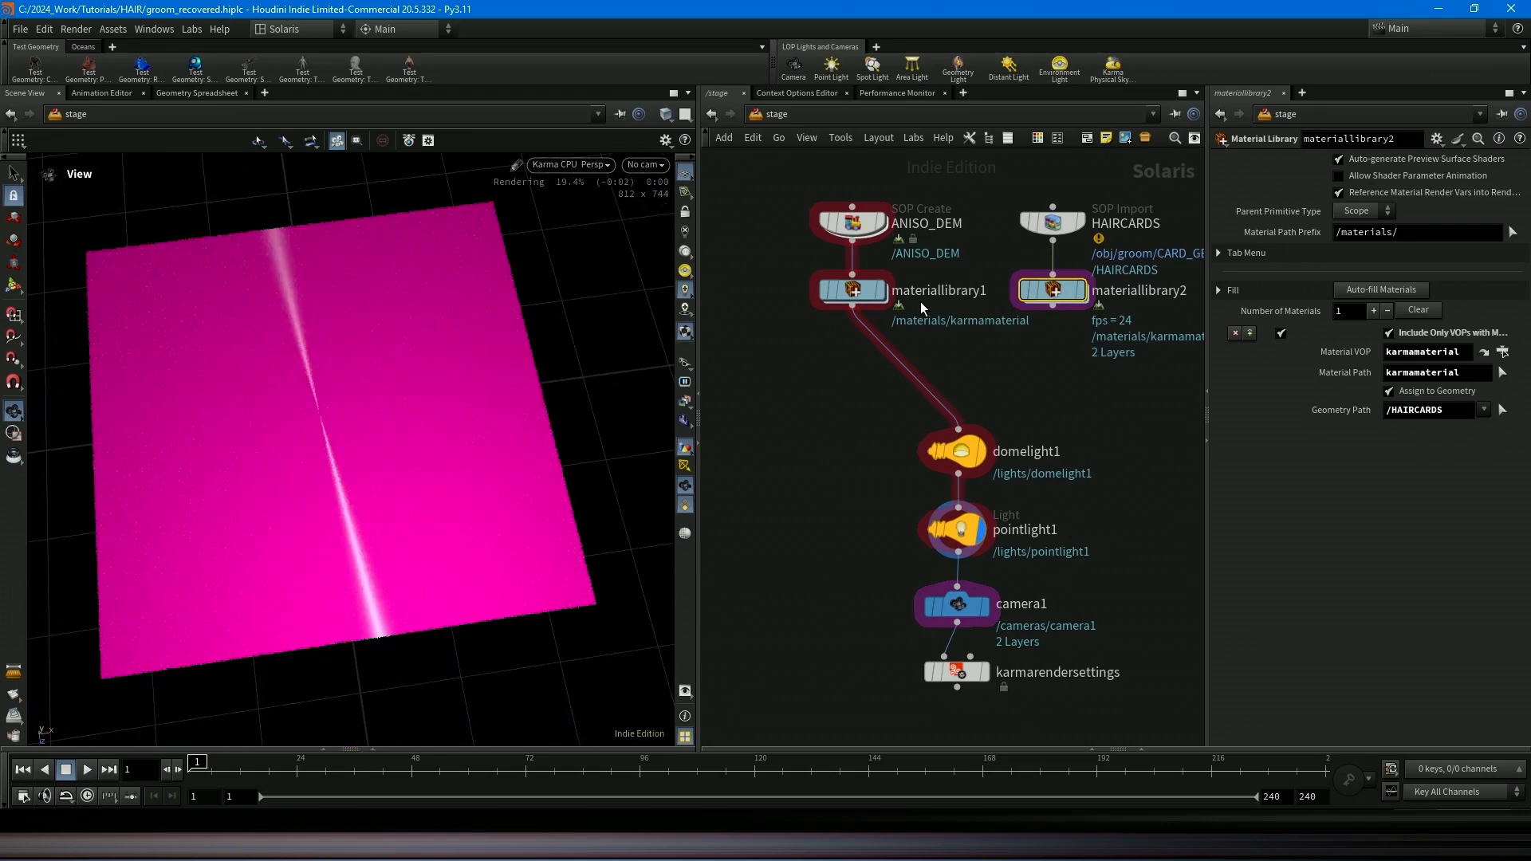
Open the karmamaterial network inside materiallibrary1, hide its parameters and enlarge the node graph area.
{"action": "double_click", "coordinate": [866, 294]}
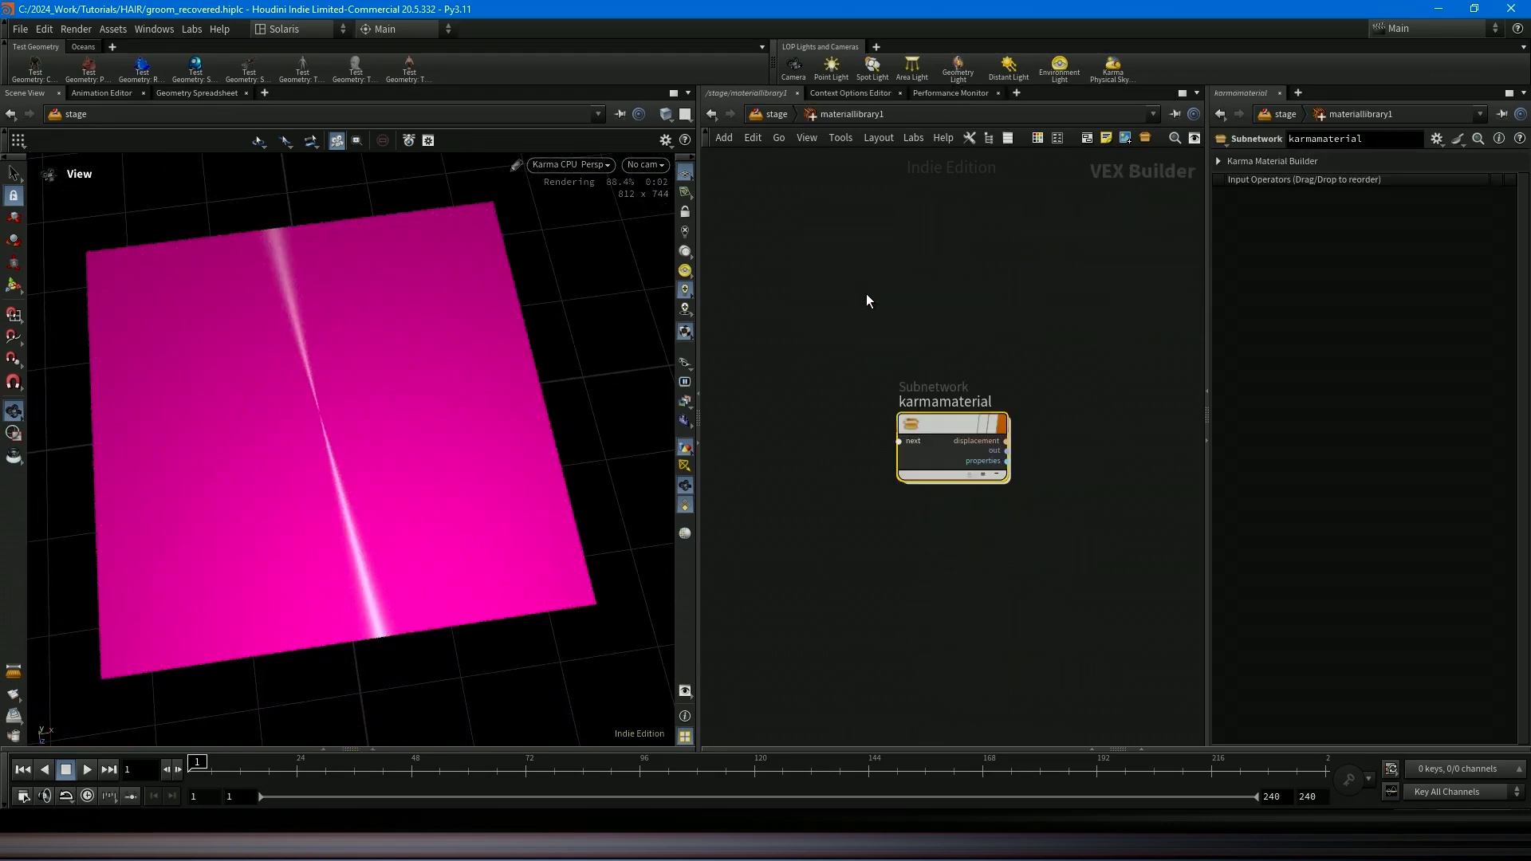
{"action": "double_click", "coordinate": [959, 434]}
{"action": "left_click", "coordinate": [1203, 439]}
{"action": "scroll", "coordinate": [1262, 429], "scroll_direction": "up", "scroll_amount": 3}
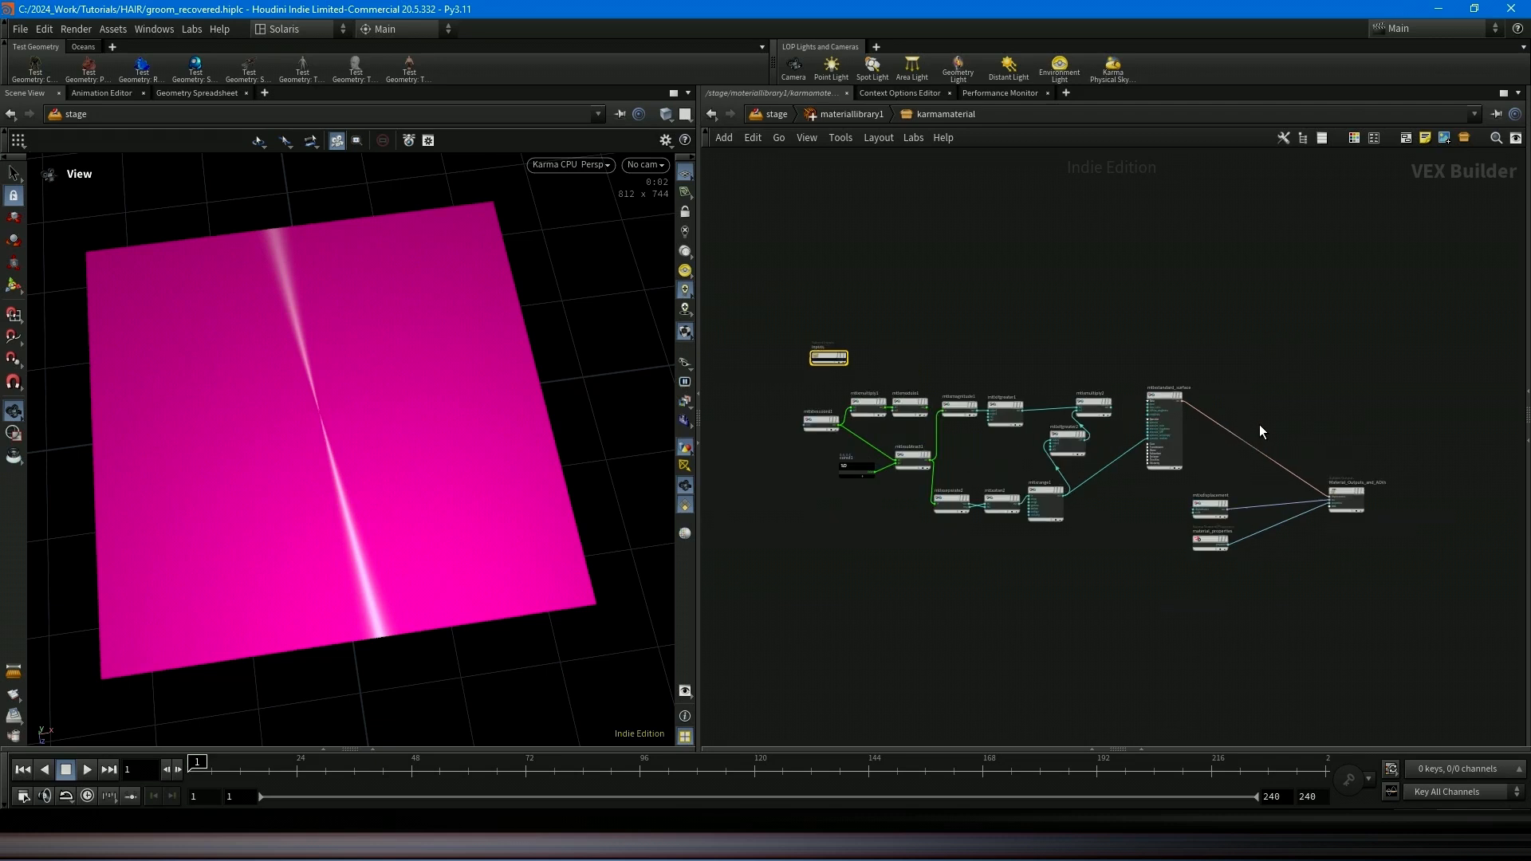
{"action": "left_click_drag", "start_coordinate": [700, 451], "coordinate": [567, 455]}
{"action": "scroll", "coordinate": [778, 389], "scroll_direction": "up", "scroll_amount": 1}
{"action": "scroll", "coordinate": [778, 389], "scroll_direction": "down", "scroll_amount": 2}
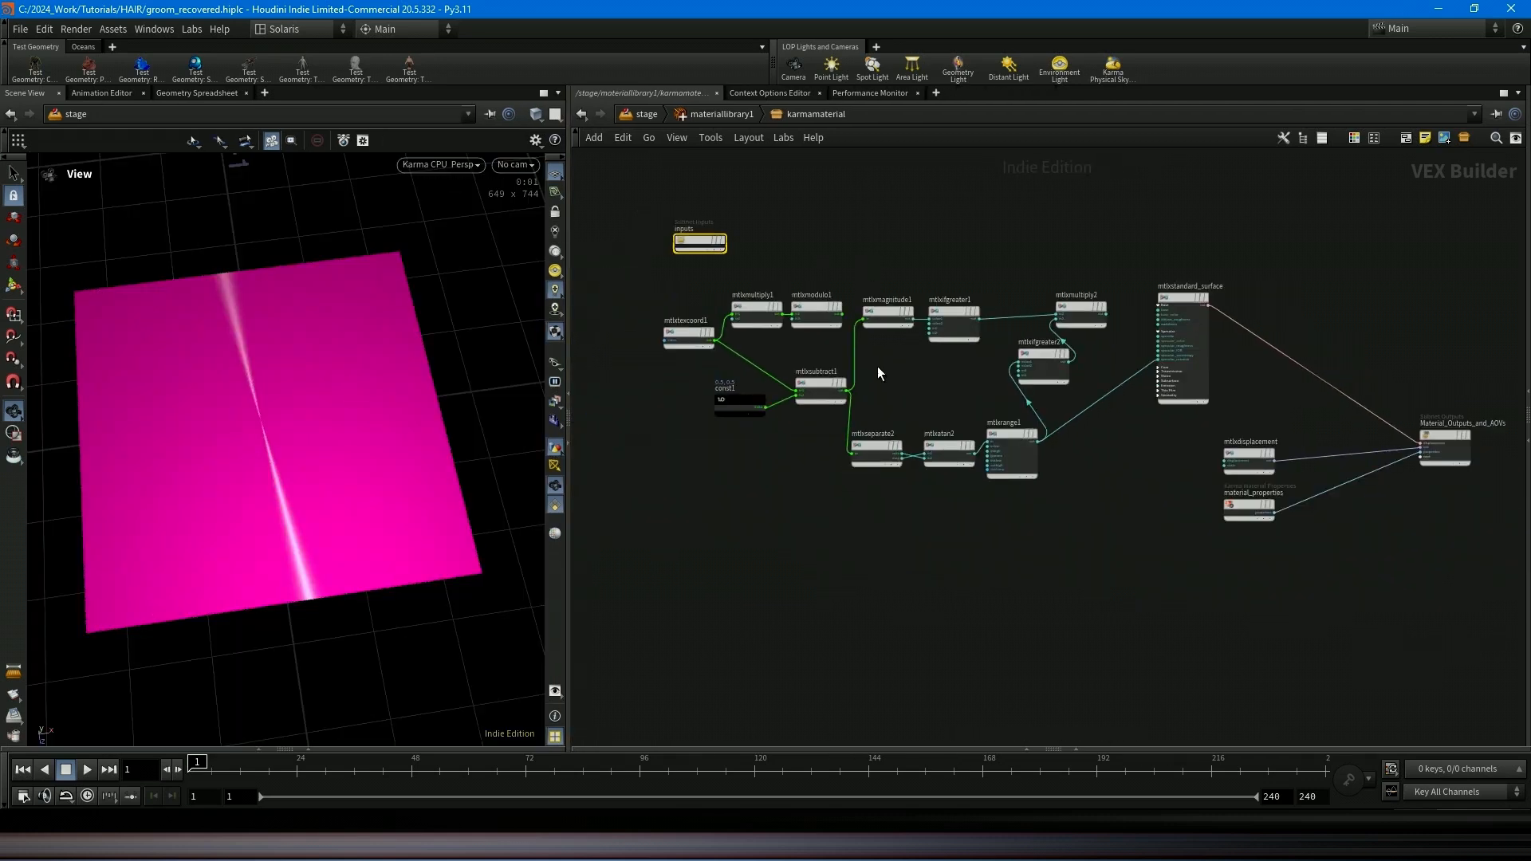
Examine the chain from mtlxtexcoord1 through mtlxsubtract1 and mtlxatan2 to mtlxrange1, including mtlxrange1's parameters.
{"action": "left_click", "coordinate": [687, 335]}
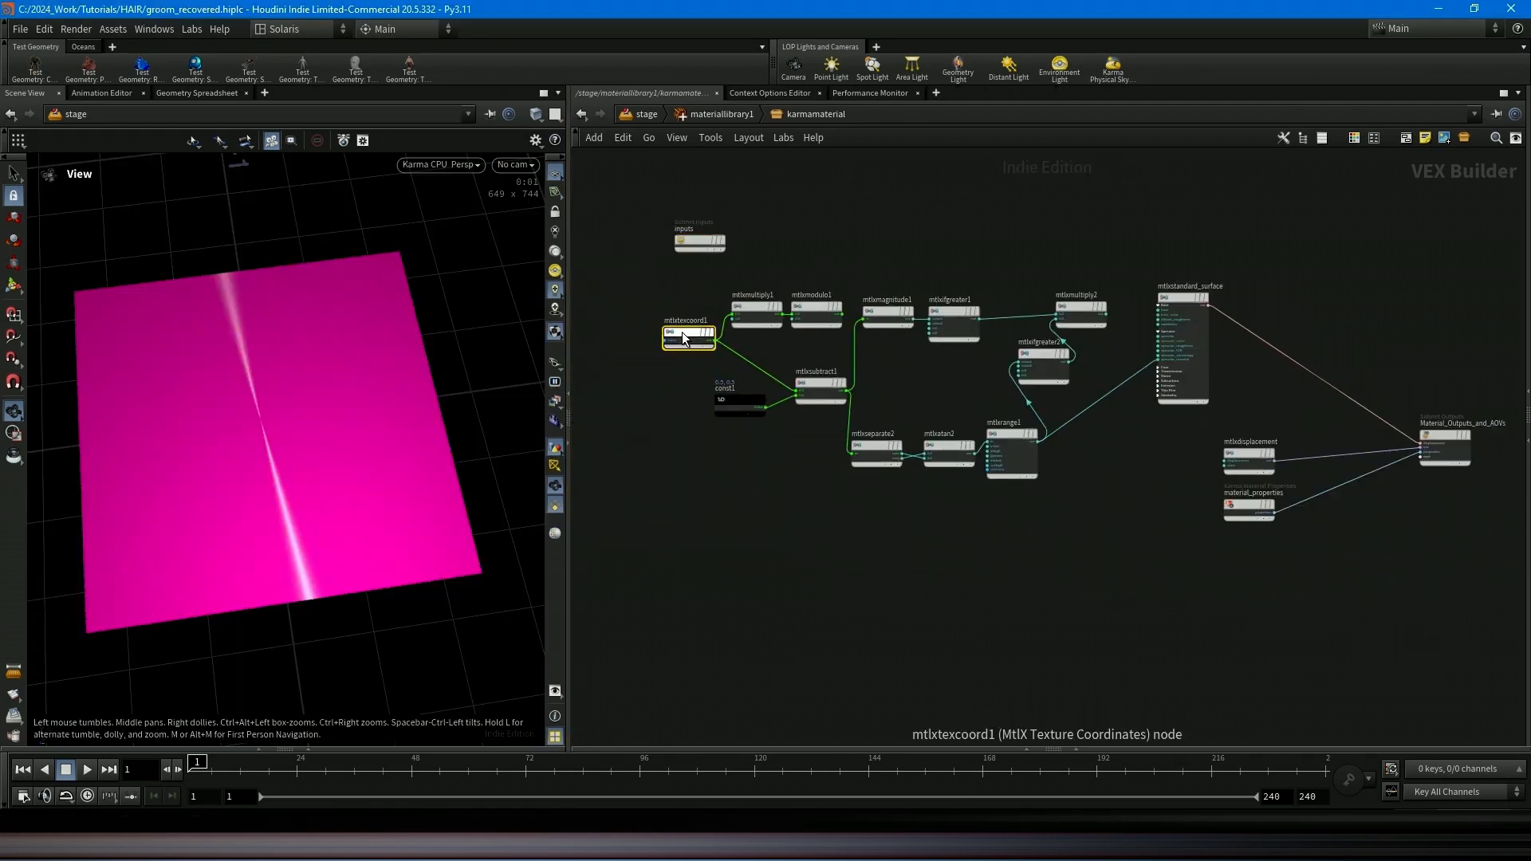
{"action": "left_click", "coordinate": [820, 379]}
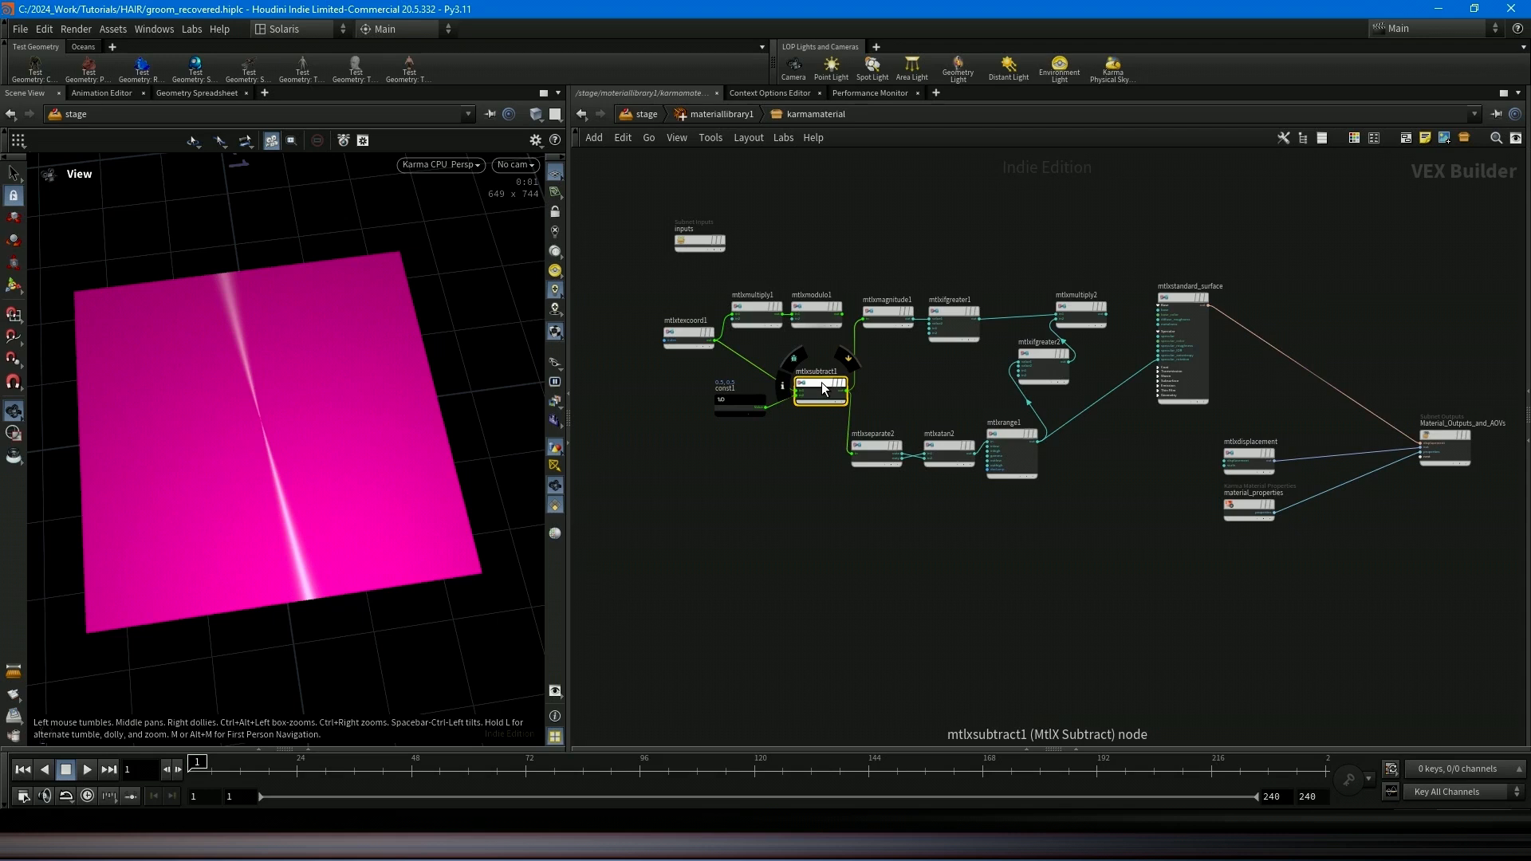
{"action": "left_click", "coordinate": [953, 454]}
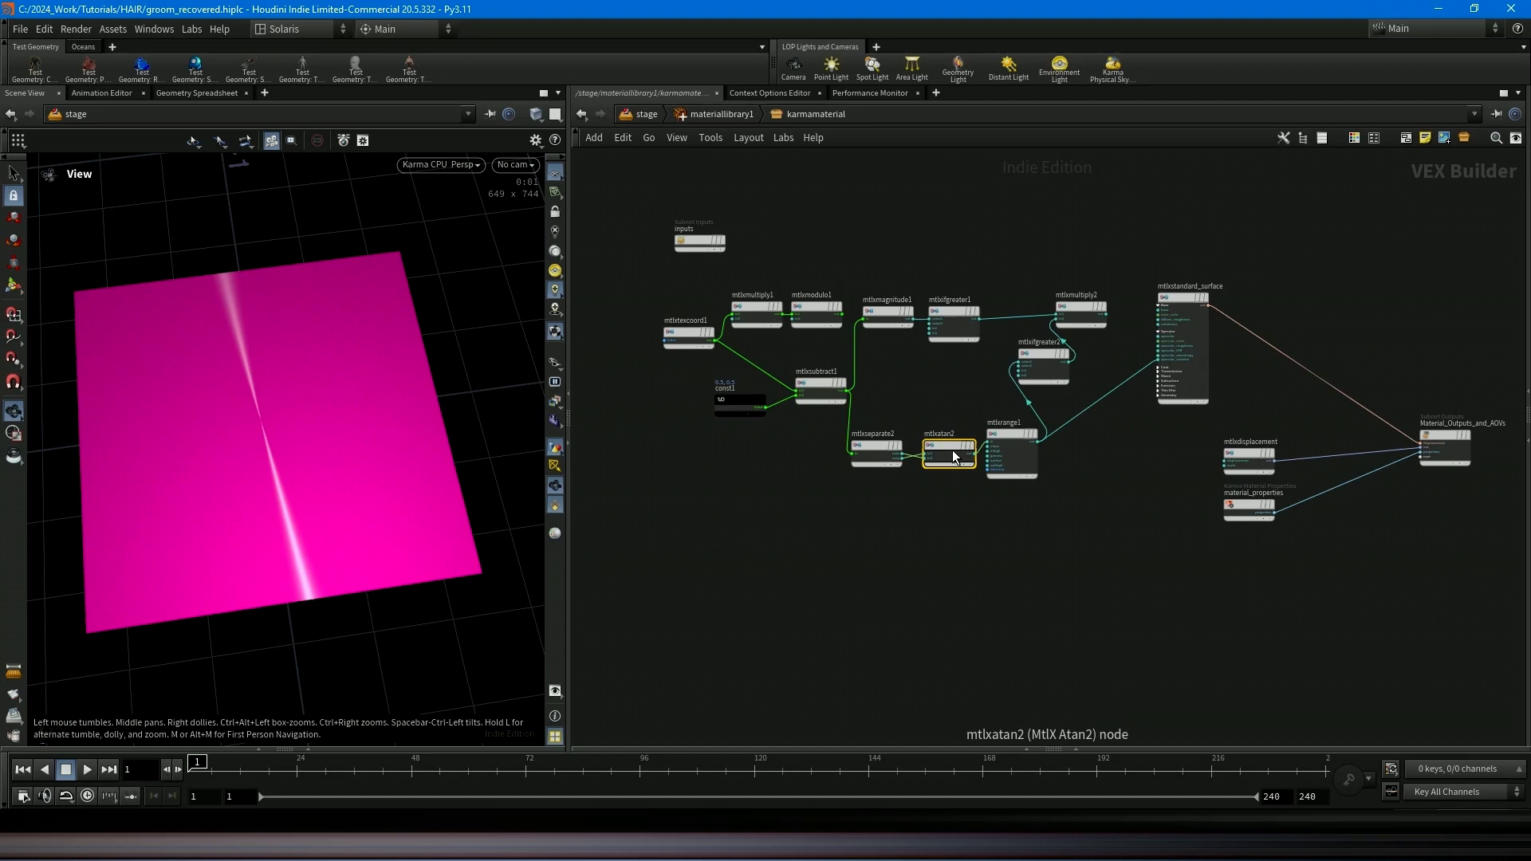
{"action": "left_click", "coordinate": [1012, 443]}
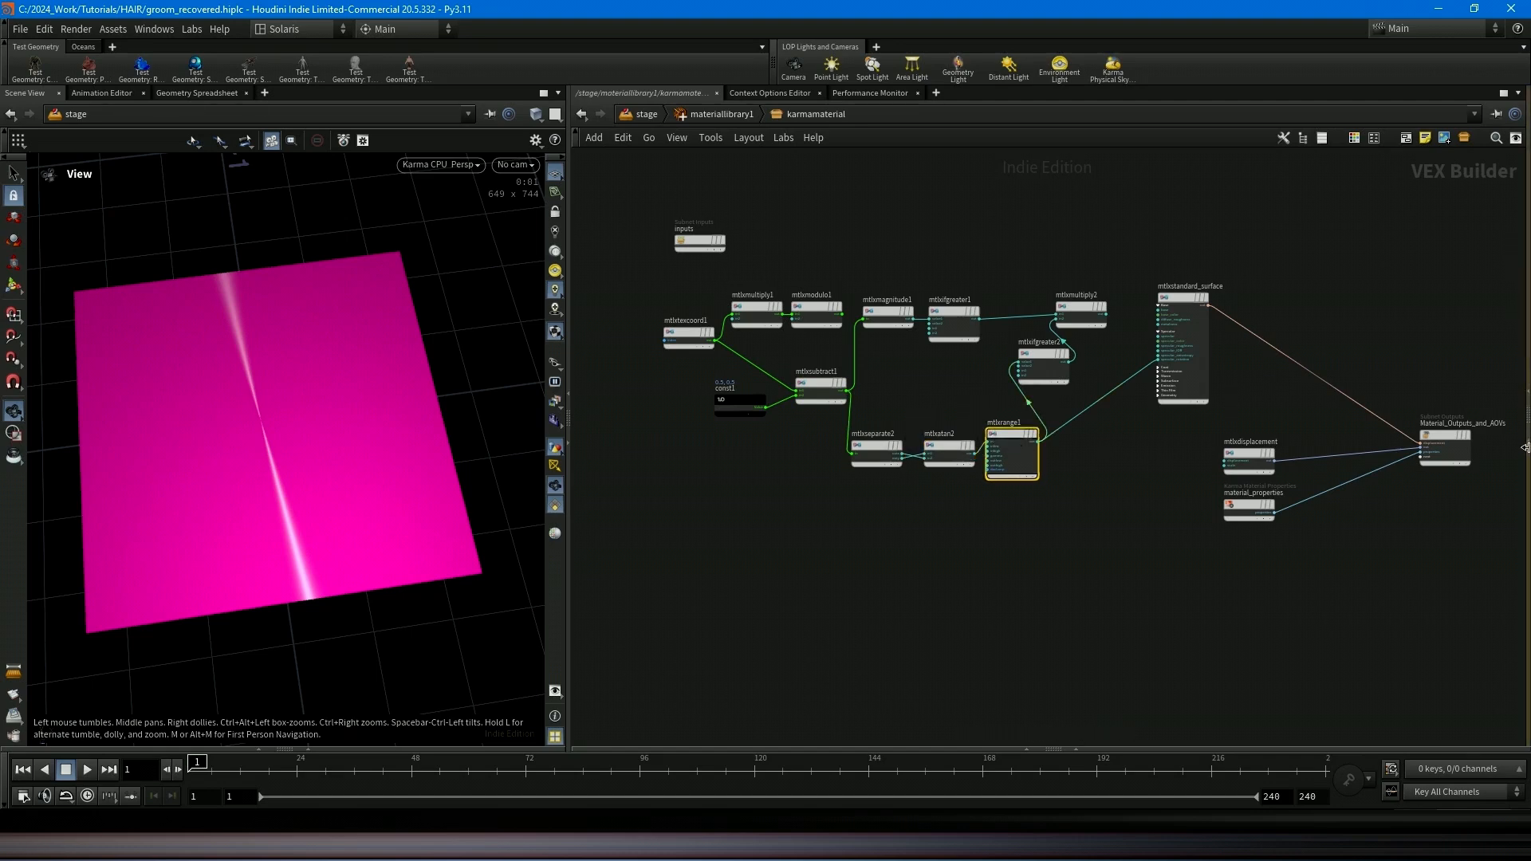
{"action": "left_click", "coordinate": [1525, 448]}
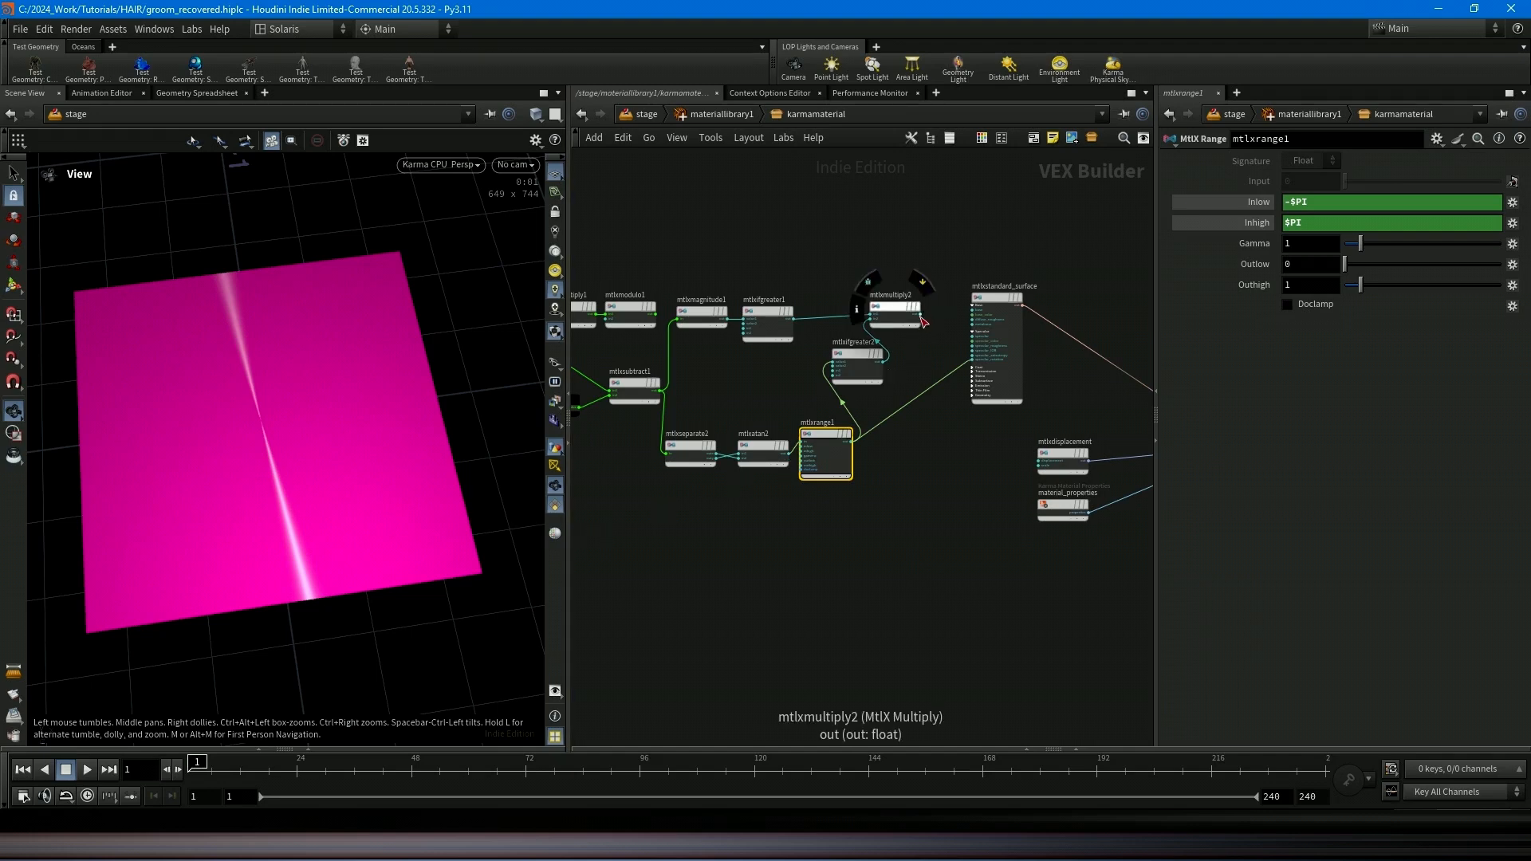
Connect mtlxmultiply2 to mtlxstandard_surface in place of mtlxrange1, and mtlxmodulo1 to mtlxsubtract1, then inspect the tiled highlights from another angle.
{"action": "left_click_drag", "start_coordinate": [920, 315], "coordinate": [971, 359]}
{"action": "left_click_drag", "start_coordinate": [485, 430], "coordinate": [591, 442]}
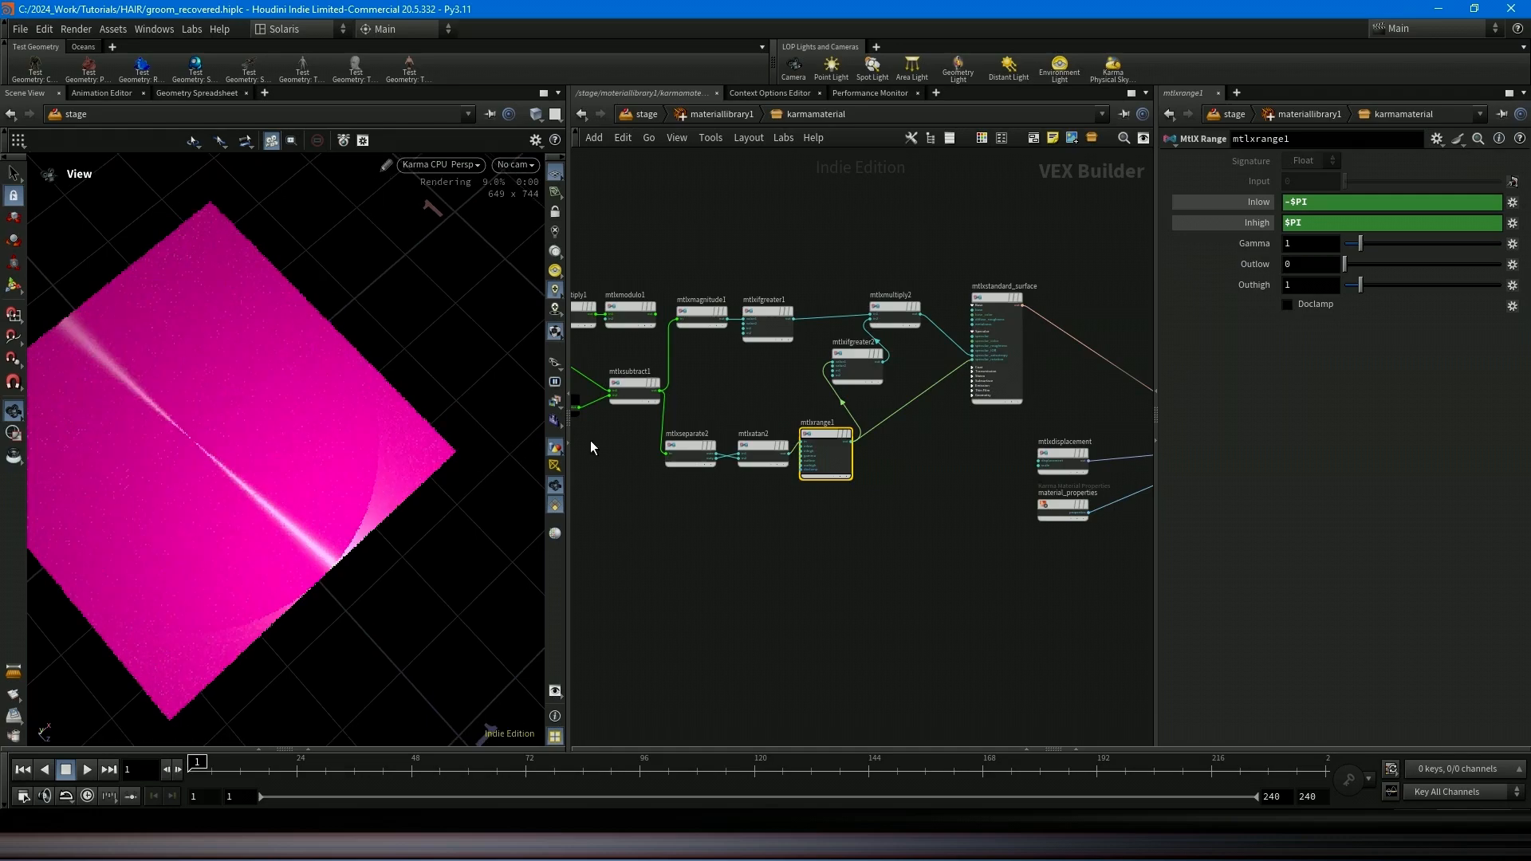
{"action": "middle_click_drag", "start_coordinate": [637, 399], "coordinate": [817, 406]}
{"action": "left_click_drag", "start_coordinate": [834, 321], "coordinate": [788, 397]}
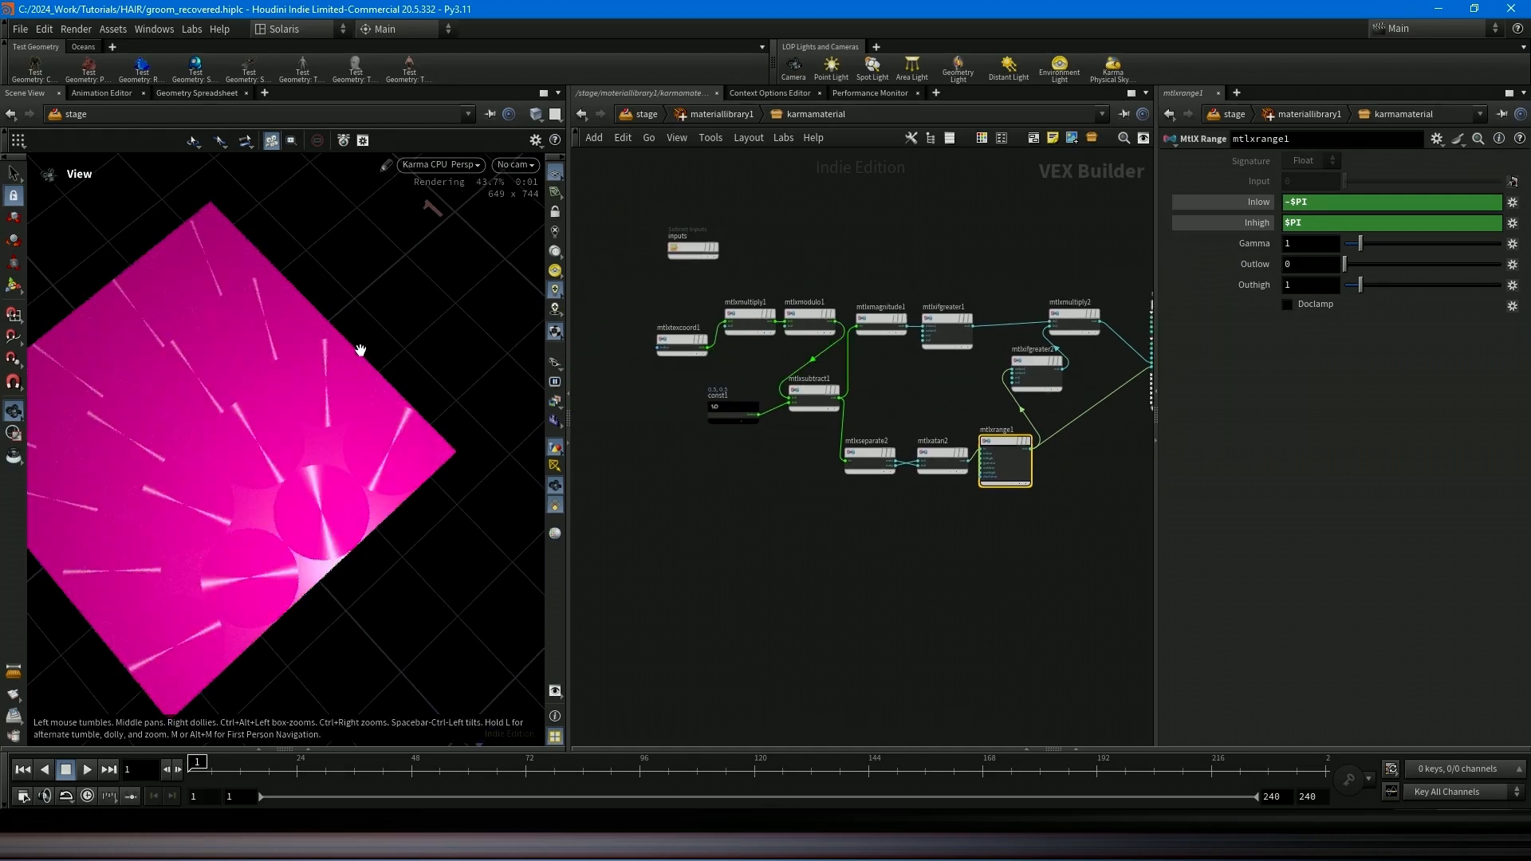
{"action": "left_click_drag", "start_coordinate": [370, 351], "coordinate": [365, 314]}
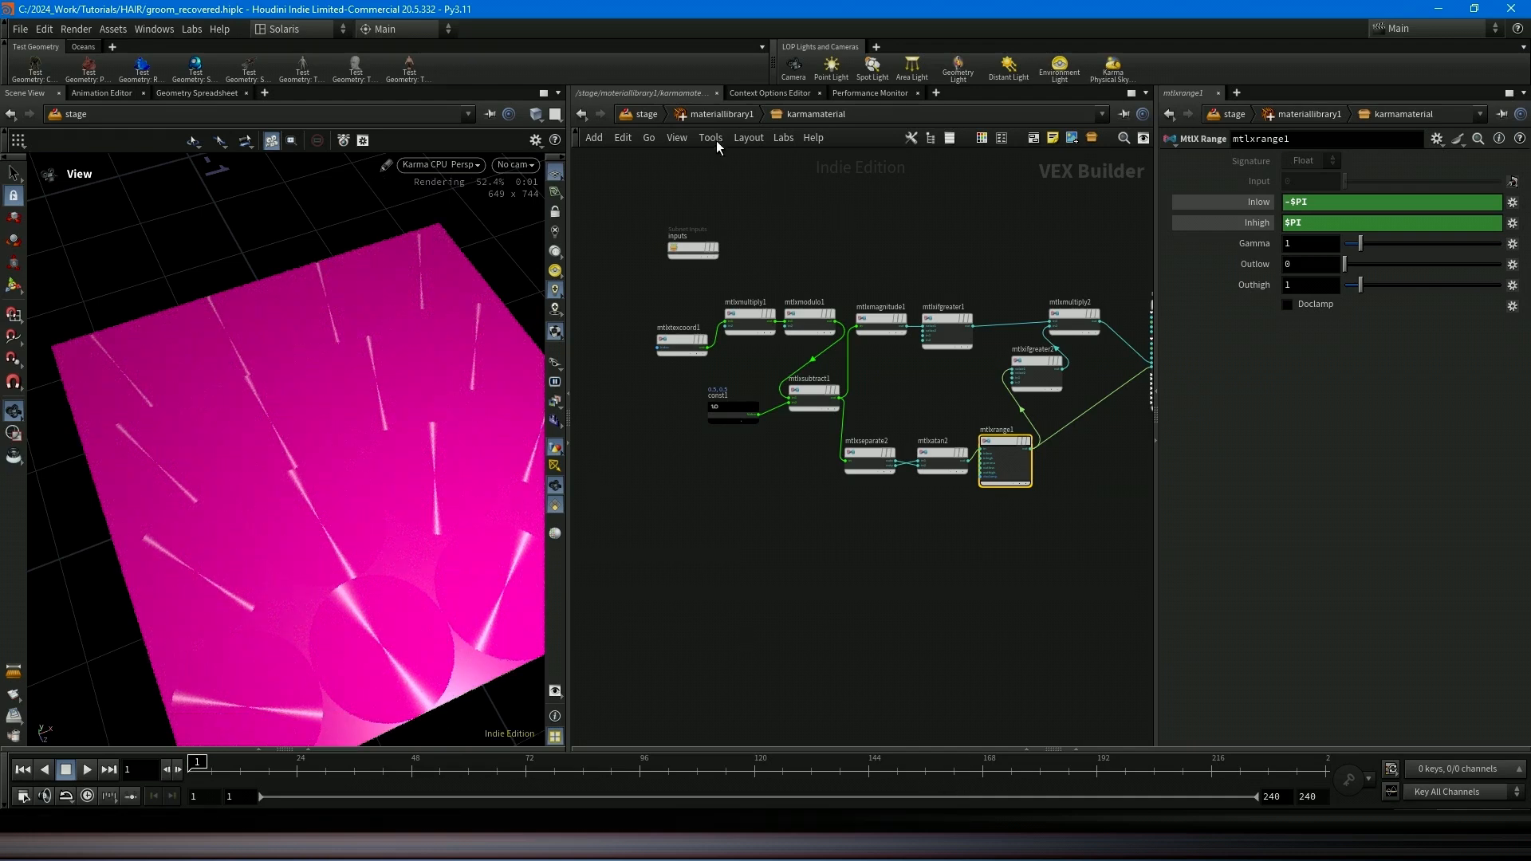
Return to the obj network, bring the hair strands into view and enter the groom geometry.
{"action": "left_click", "coordinate": [464, 164]}
{"action": "left_click", "coordinate": [462, 163]}
{"action": "left_click", "coordinate": [640, 116]}
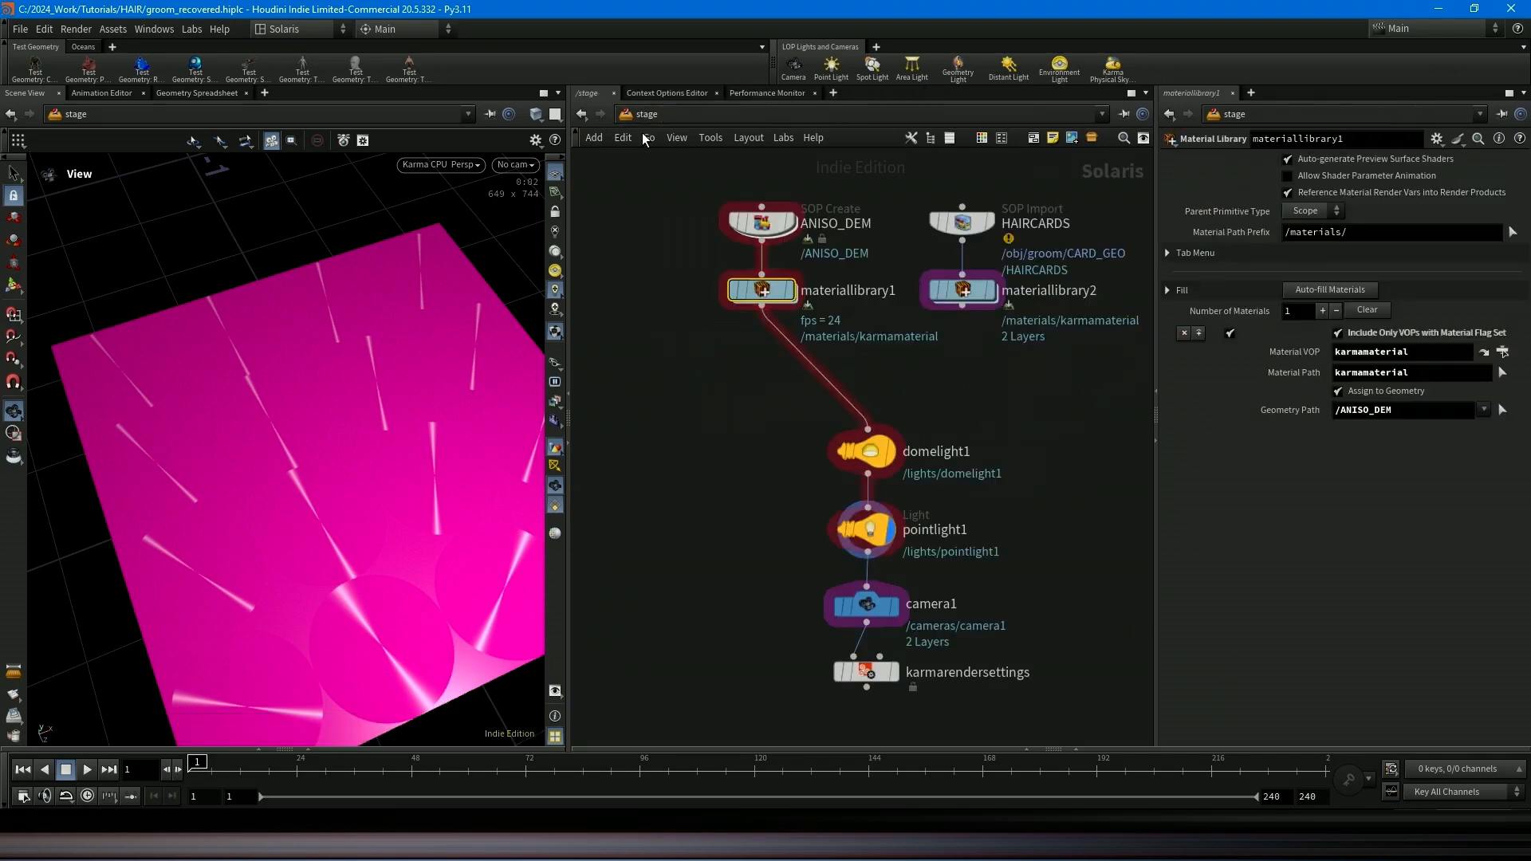
{"action": "left_click", "coordinate": [643, 114]}
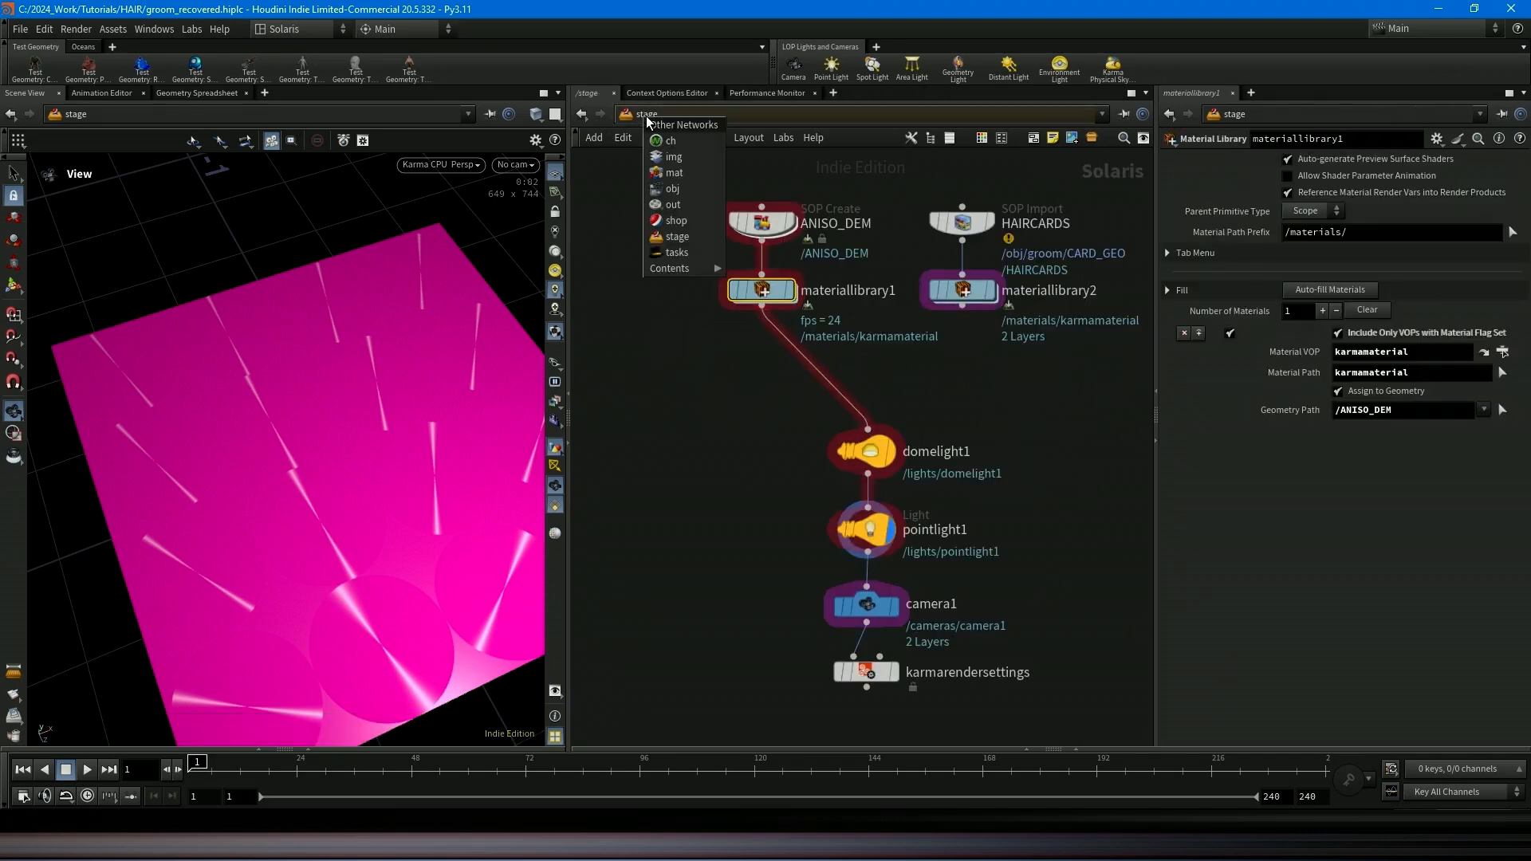
{"action": "left_click", "coordinate": [657, 193]}
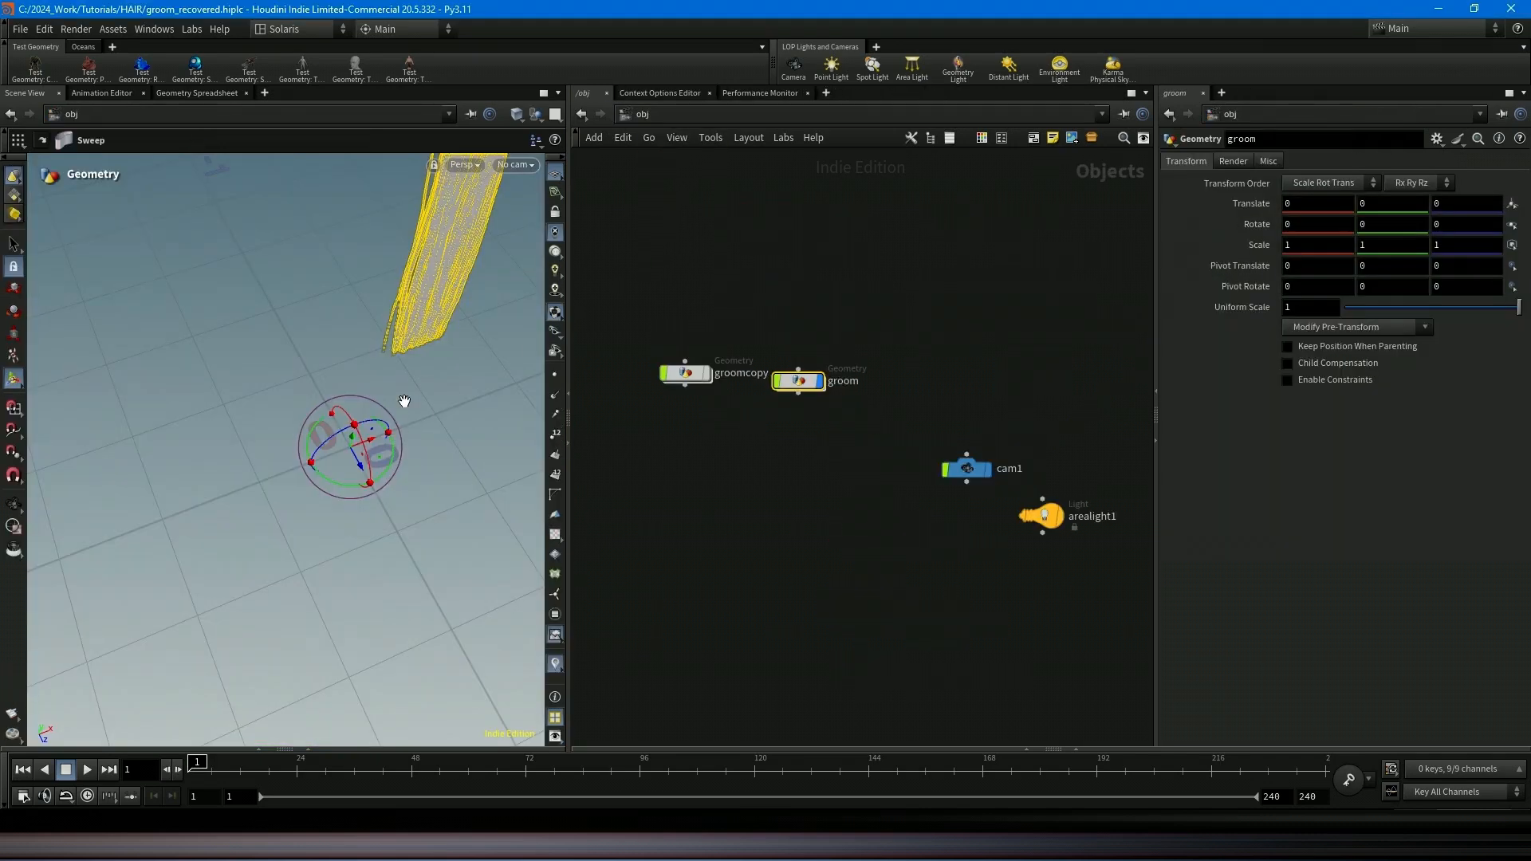
{"action": "left_click_drag", "start_coordinate": [403, 400], "coordinate": [395, 306]}
{"action": "middle_click_drag", "start_coordinate": [395, 306], "coordinate": [294, 467]}
{"action": "left_click_drag", "start_coordinate": [295, 468], "coordinate": [431, 518]}
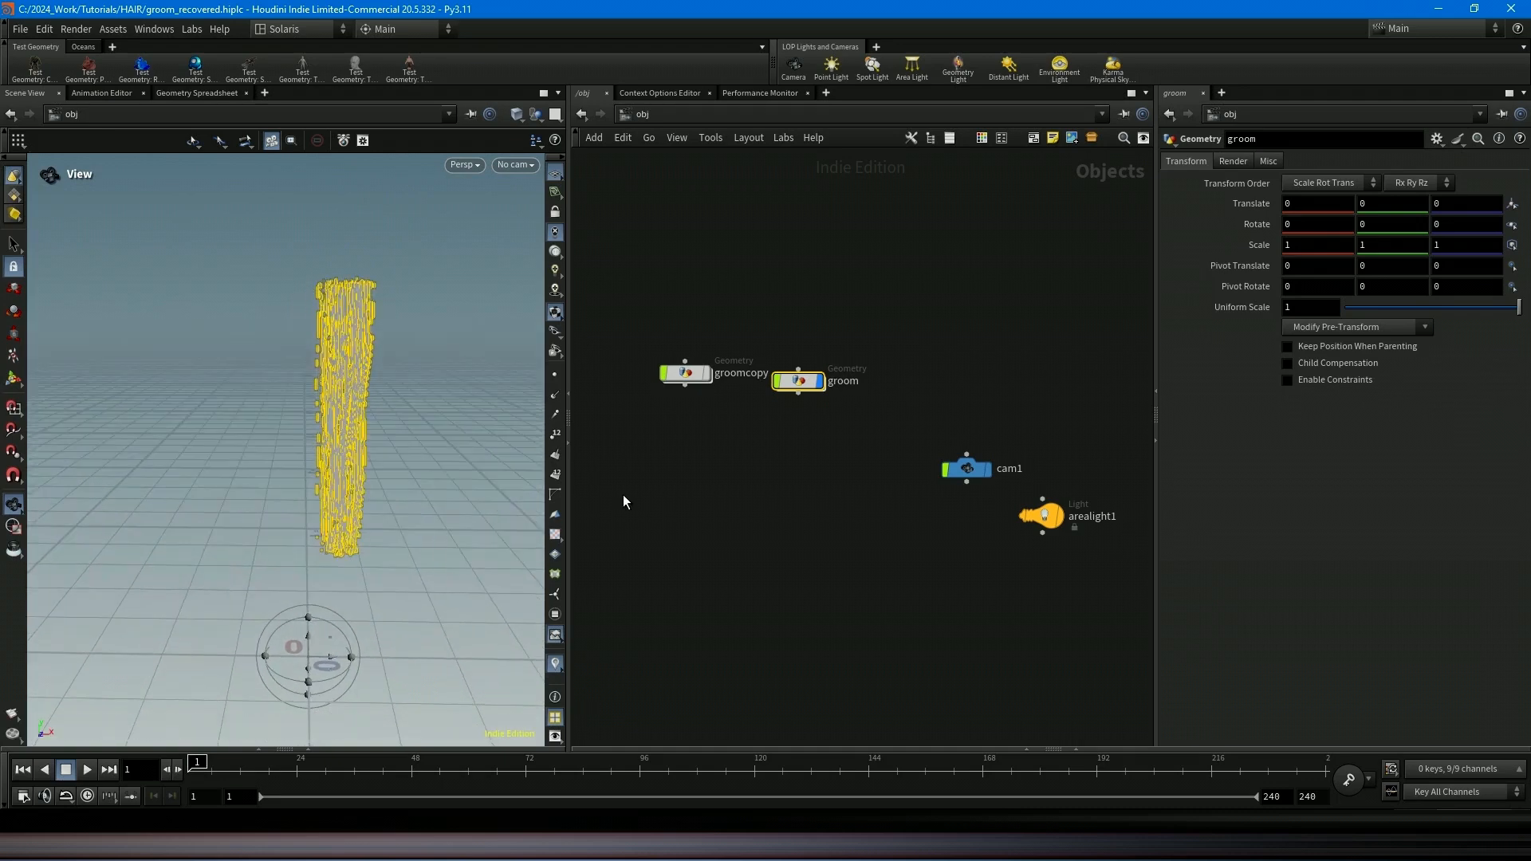
{"action": "double_click", "coordinate": [803, 382]}
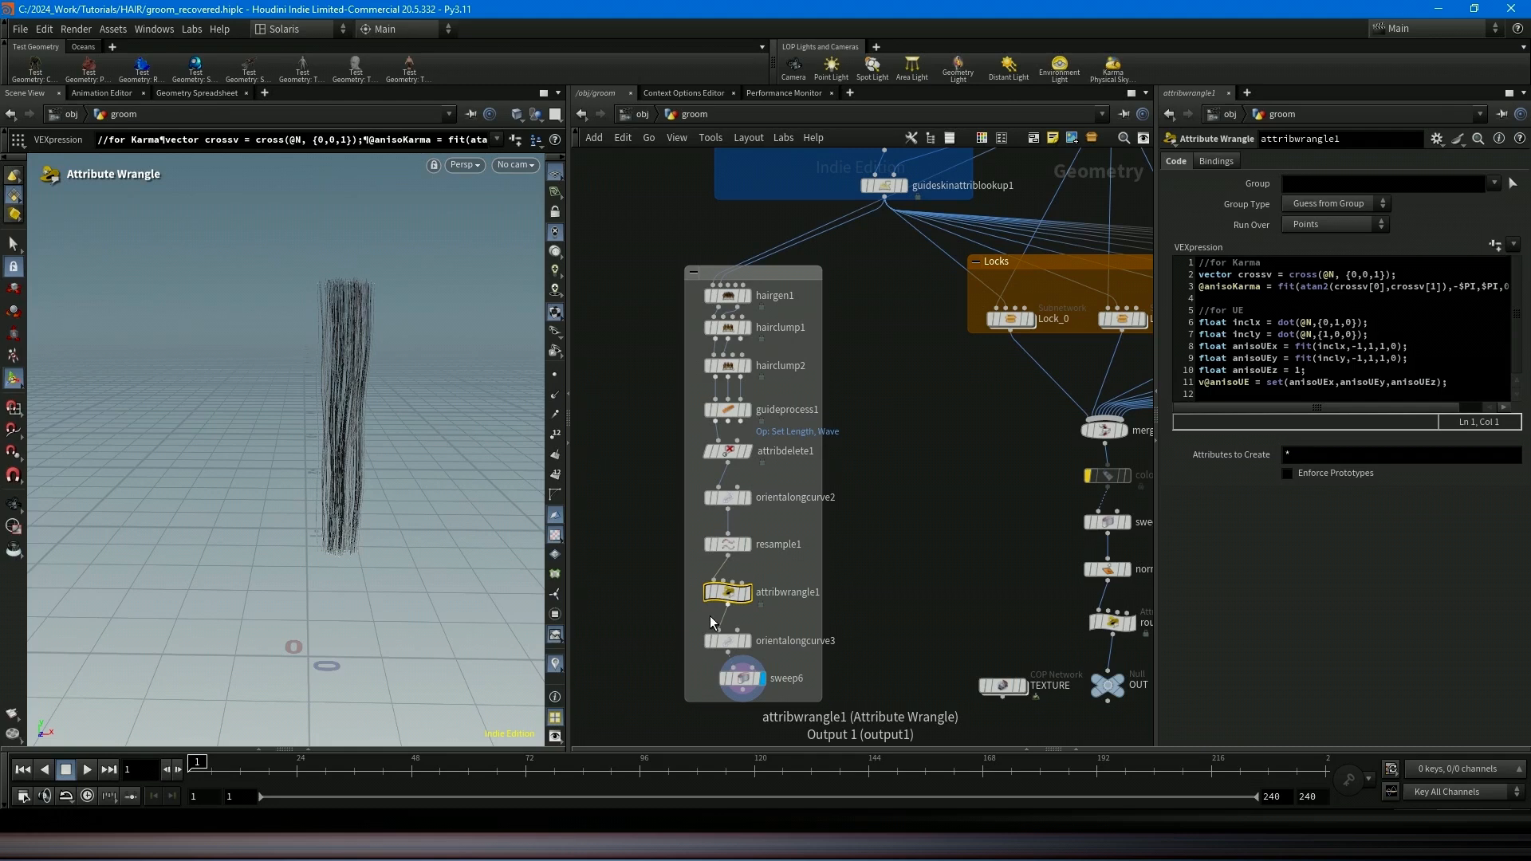
Examine attribwrangle1's VEX lines for anisoKarma and anisoUE, including the dot products and fit ranges.
{"action": "key", "text": "alt+e"}
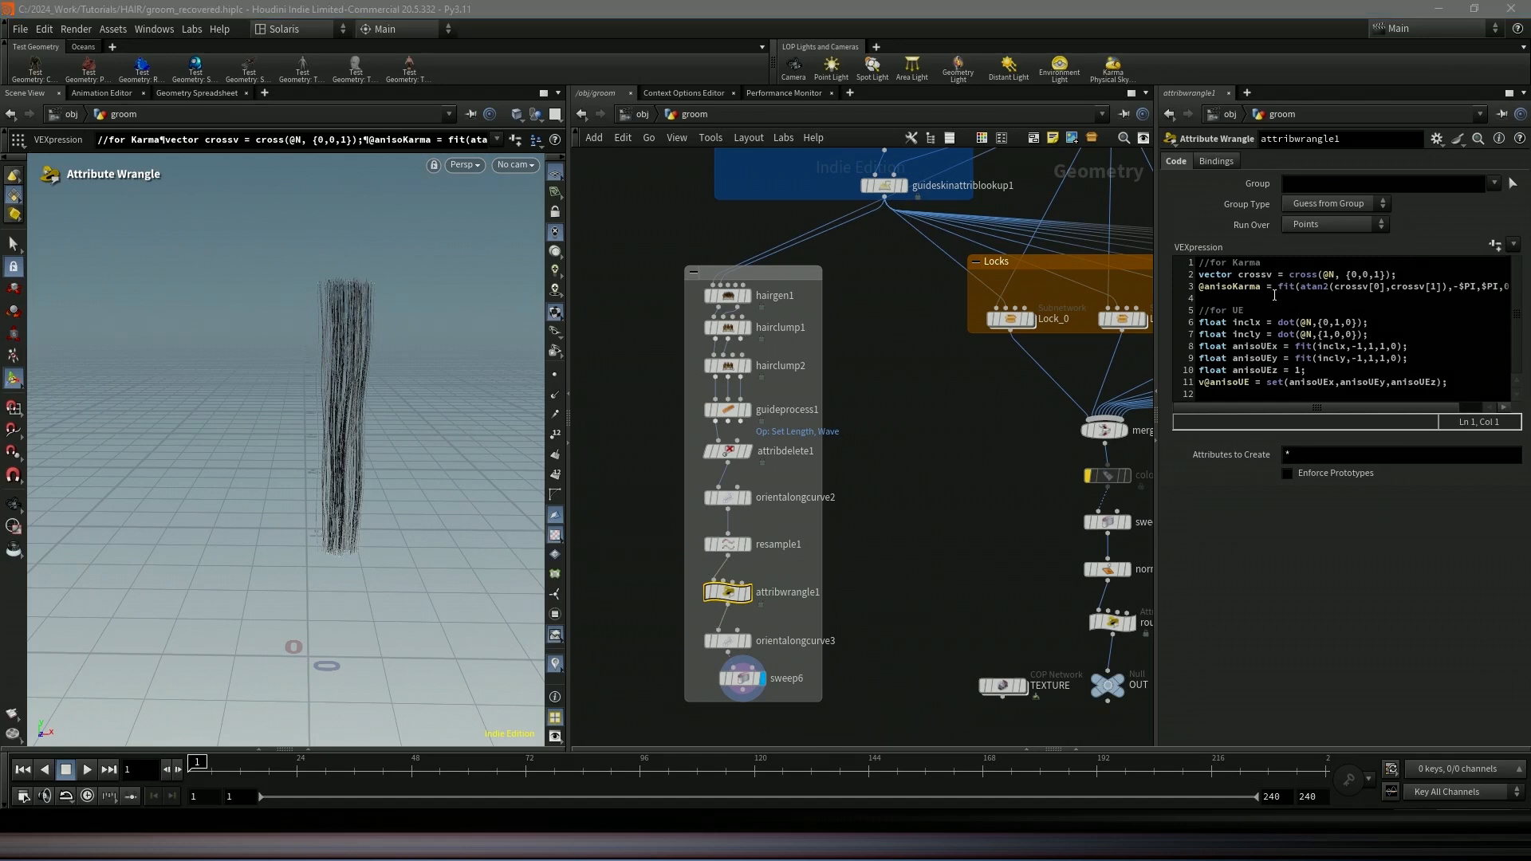
{"action": "left_click", "coordinate": [1274, 295]}
{"action": "triple_click", "coordinate": [1264, 288]}
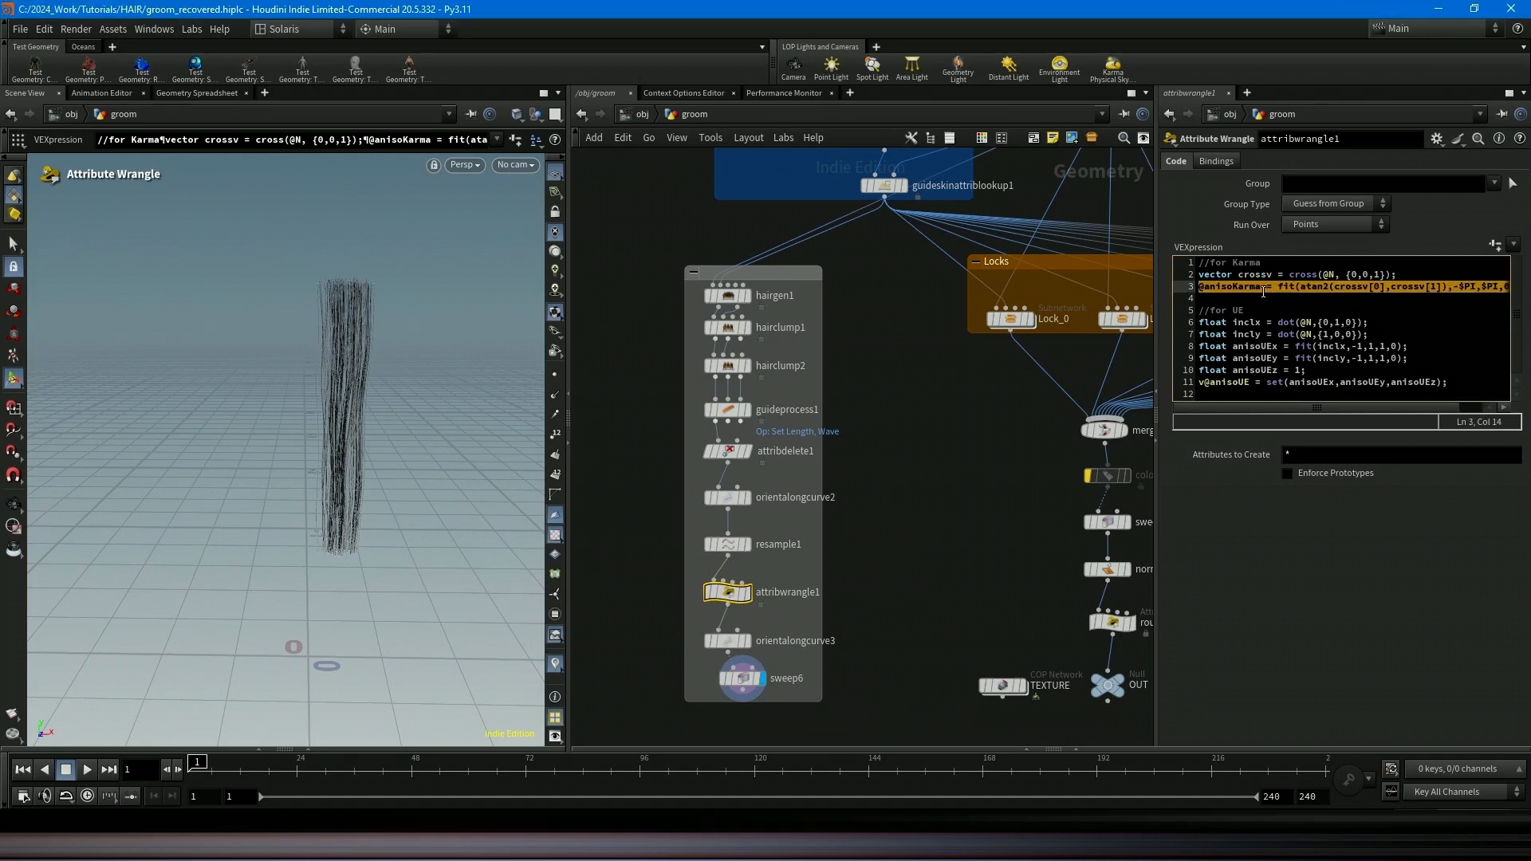
{"action": "triple_click", "coordinate": [1242, 382]}
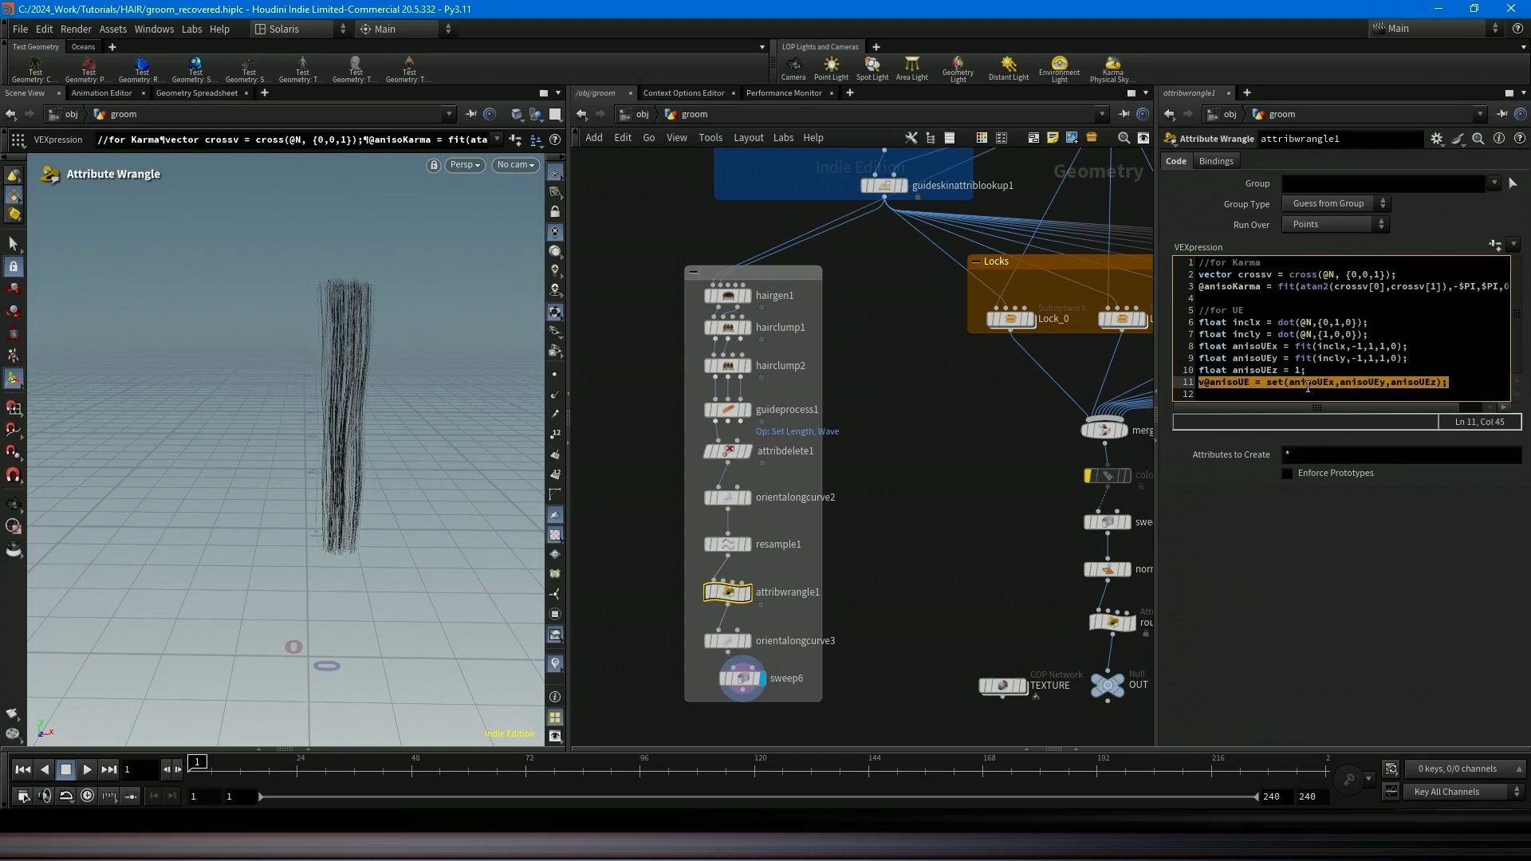
{"action": "left_click_drag", "start_coordinate": [1301, 286], "coordinate": [1311, 335]}
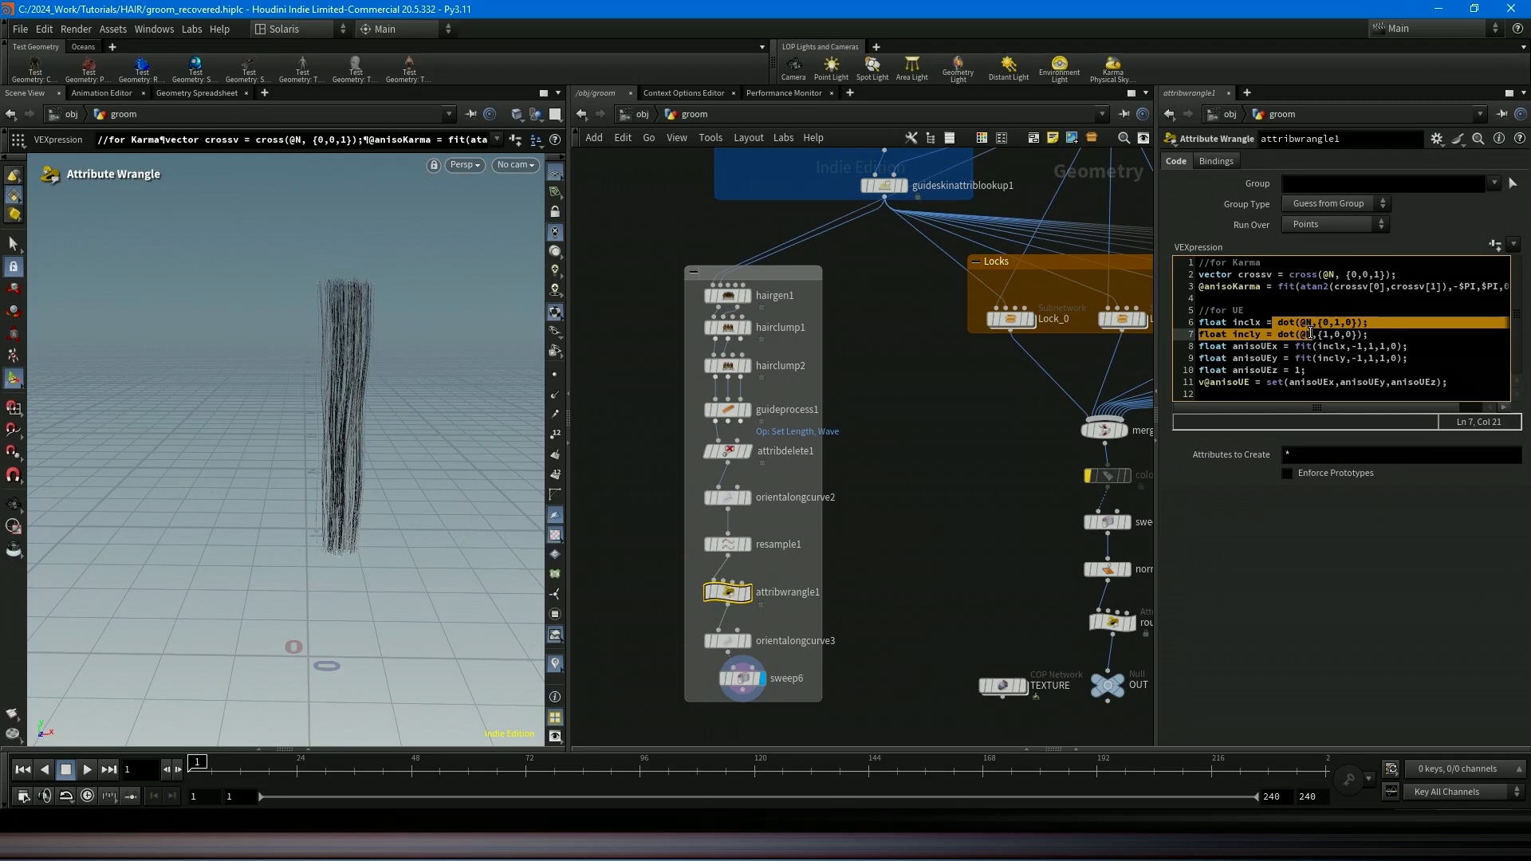
{"action": "left_click", "coordinate": [1445, 362]}
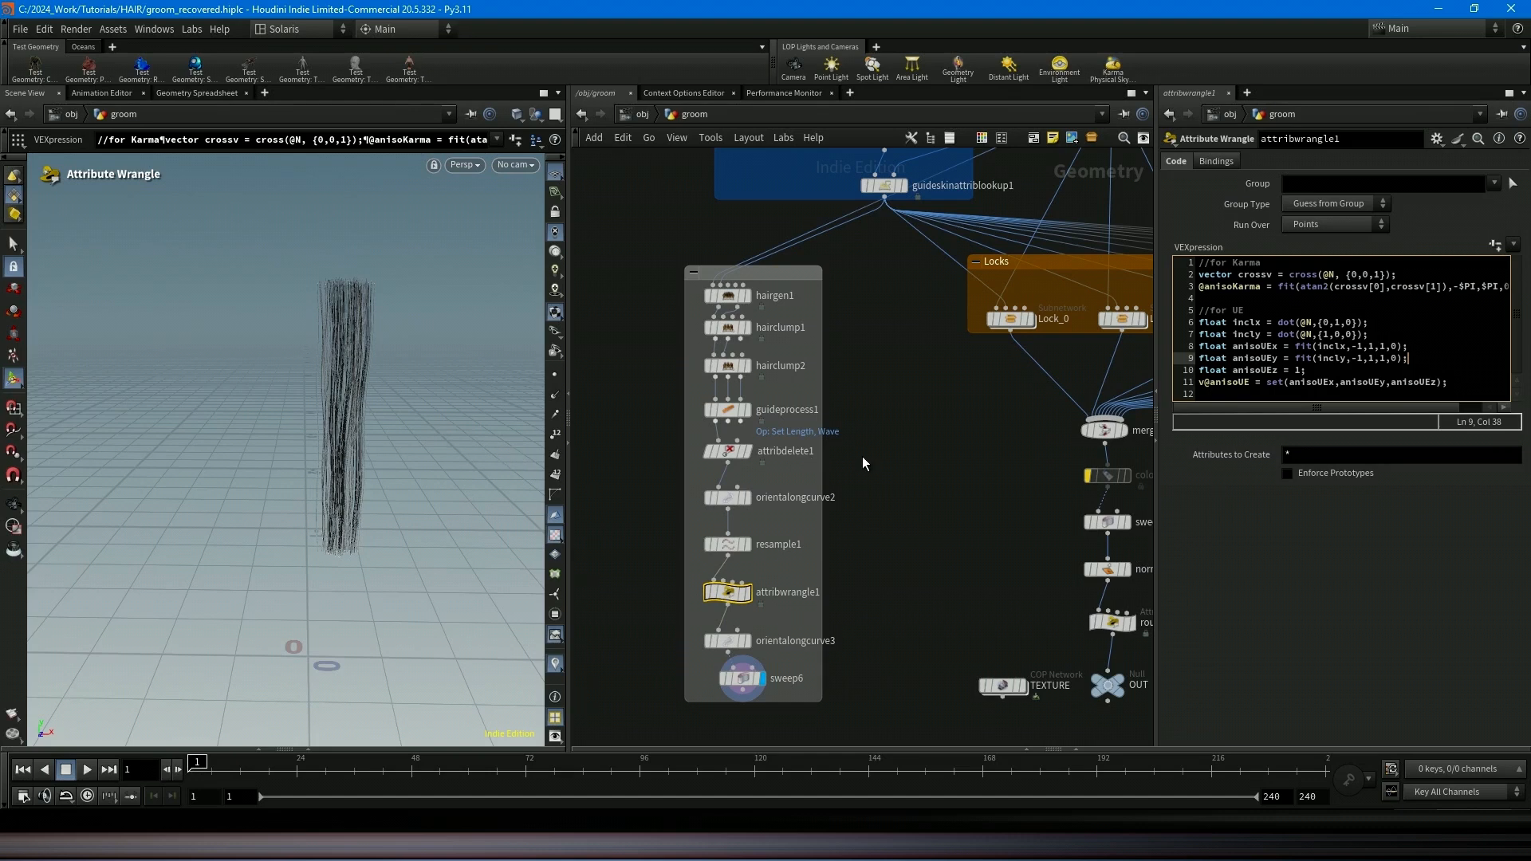
Review orientalongcurve3's output attributes and display the Lock_0 subnetwork.
{"action": "left_click", "coordinate": [729, 642]}
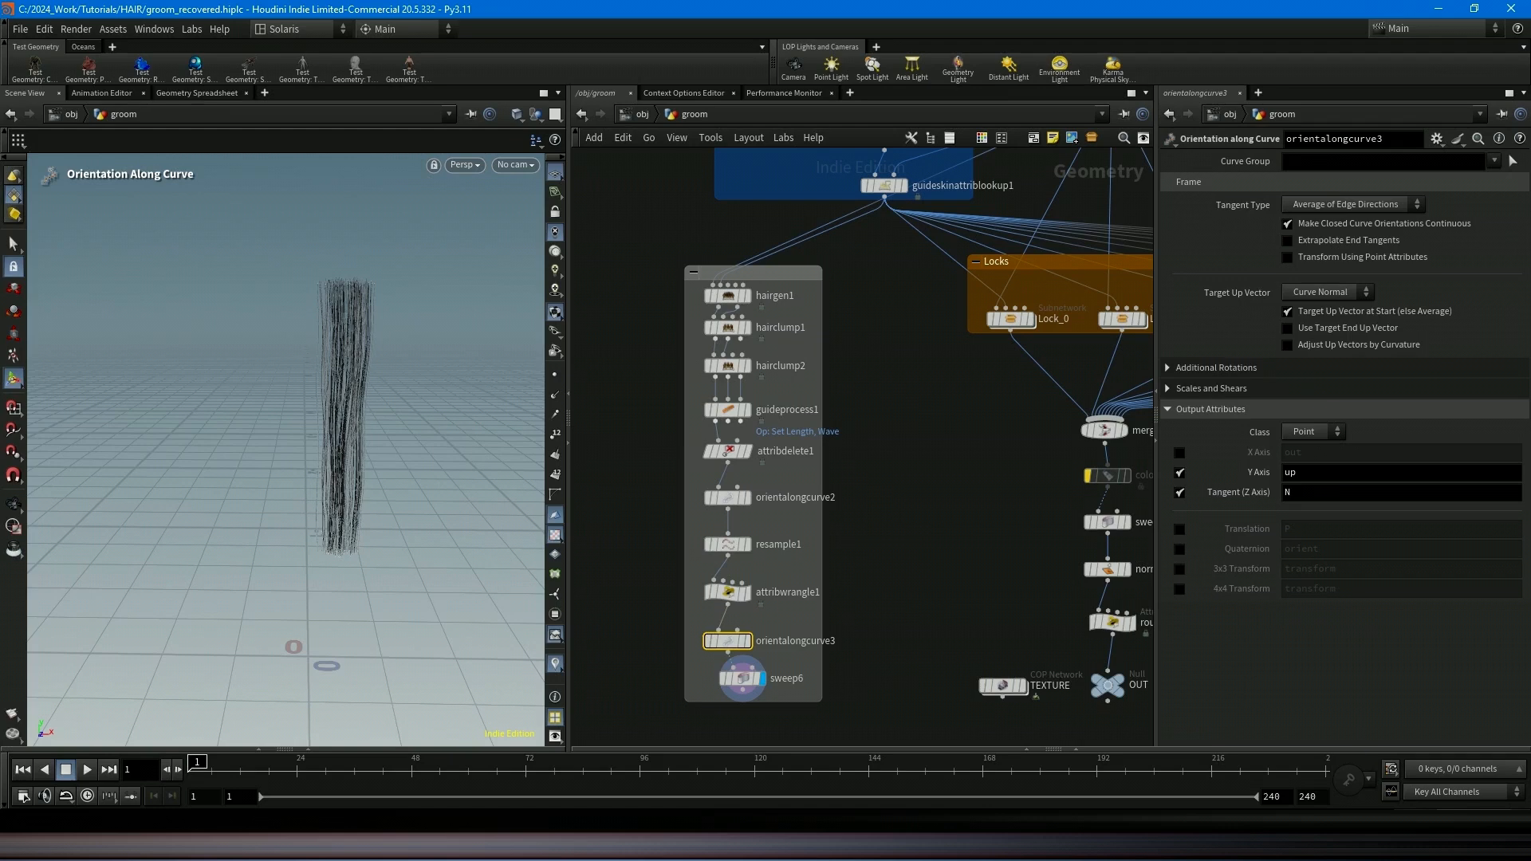
{"action": "left_click", "coordinate": [1013, 323]}
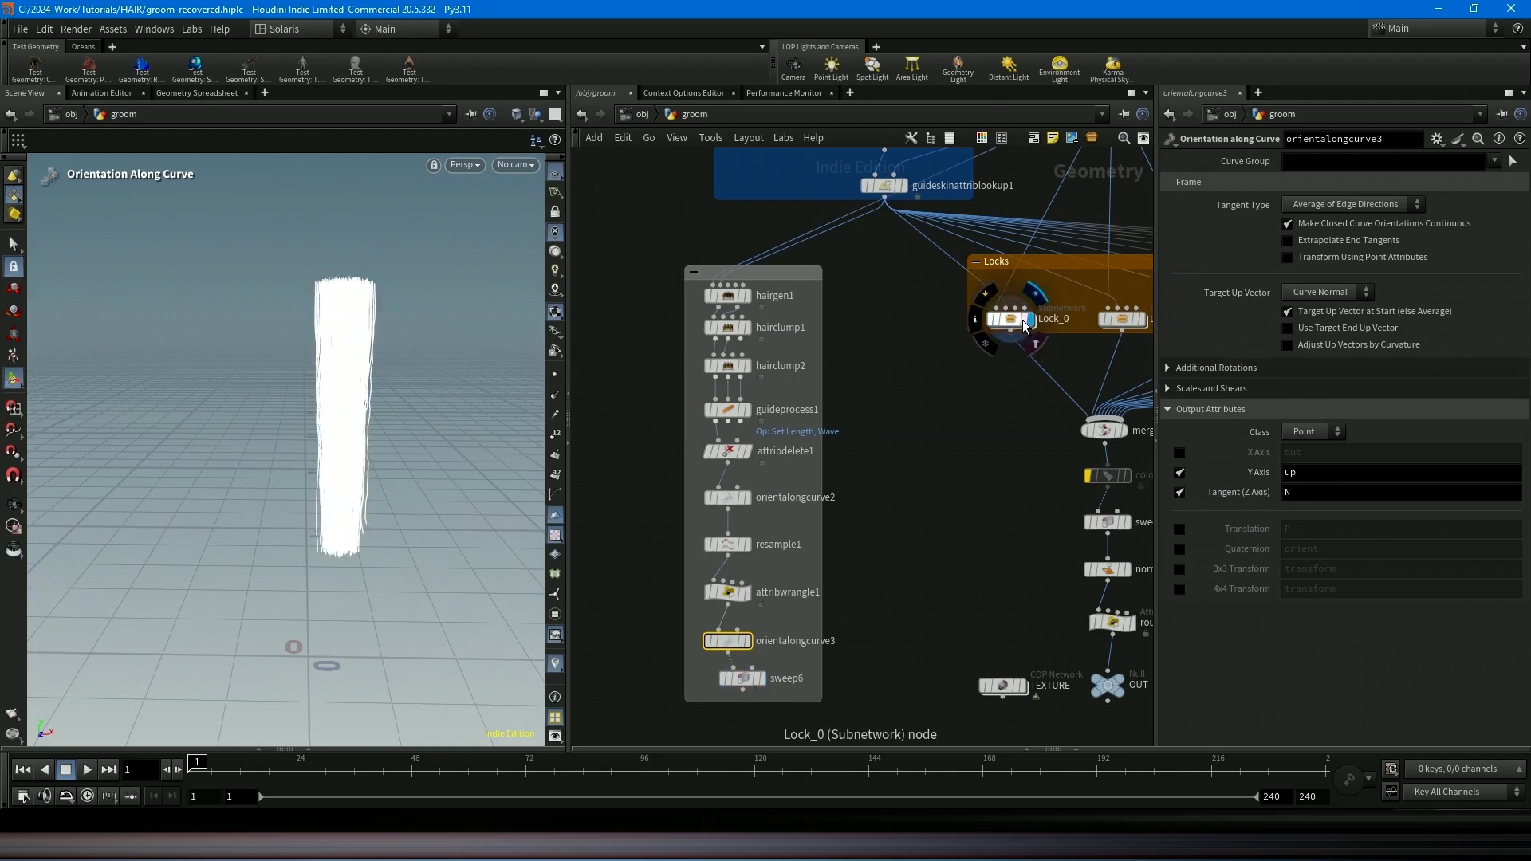
Inspect the node chain inside the Lock_0 subnetwork and the opdigits-based Group expression among its hair generation parameters.
{"action": "double_click", "coordinate": [1010, 320]}
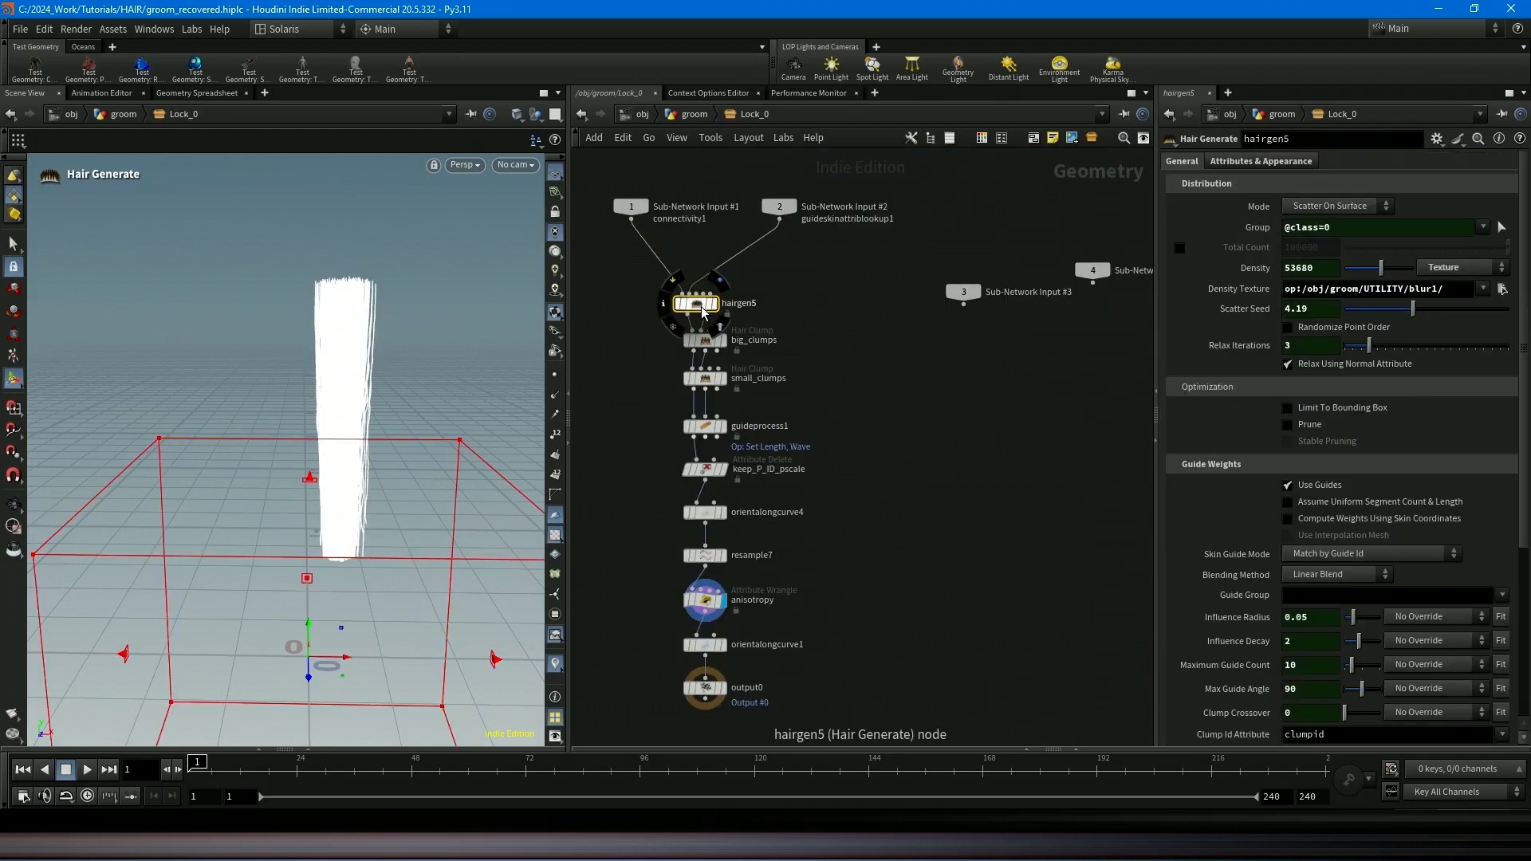
{"action": "left_click", "coordinate": [692, 114]}
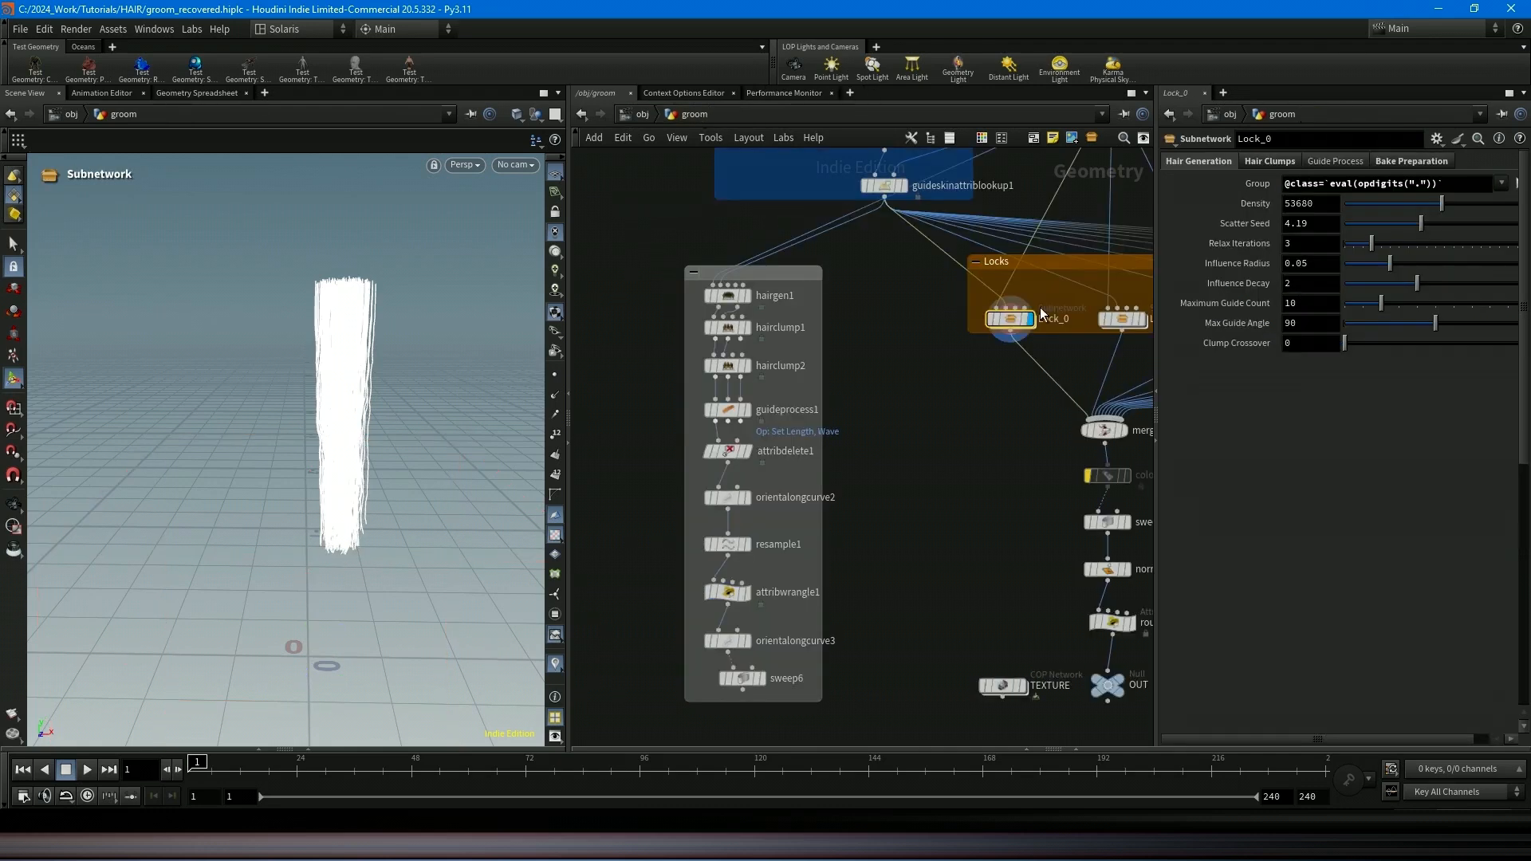
{"action": "left_click_drag", "start_coordinate": [1441, 184], "coordinate": [1193, 182]}
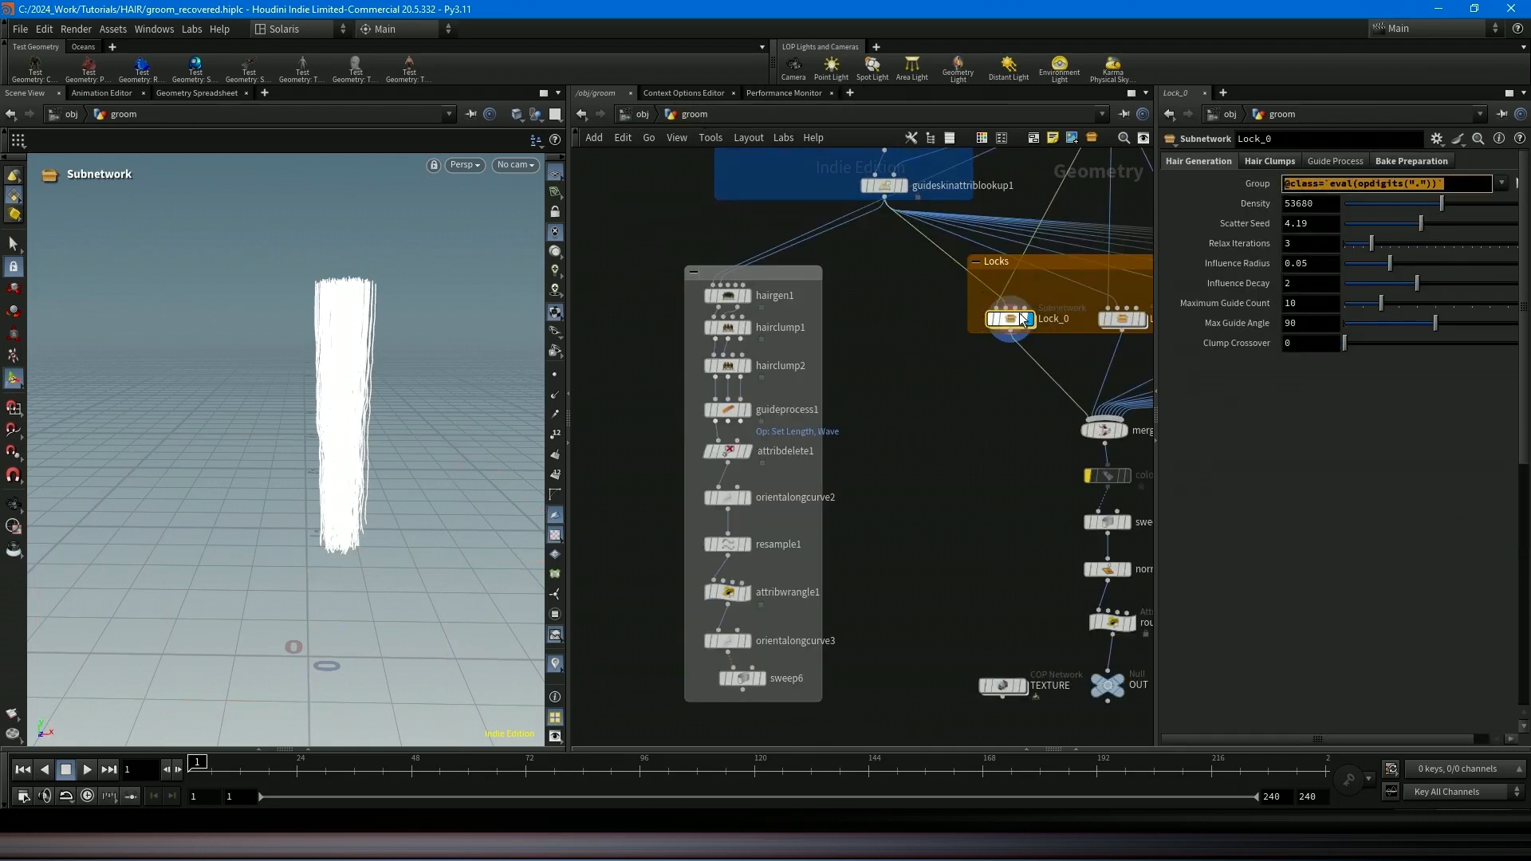
Duplicate the Lock_0 subnetwork as Lock_12 and delete the trial copy.
{"action": "left_click_drag", "start_coordinate": [1006, 330], "coordinate": [1008, 393], "text": "alt"}
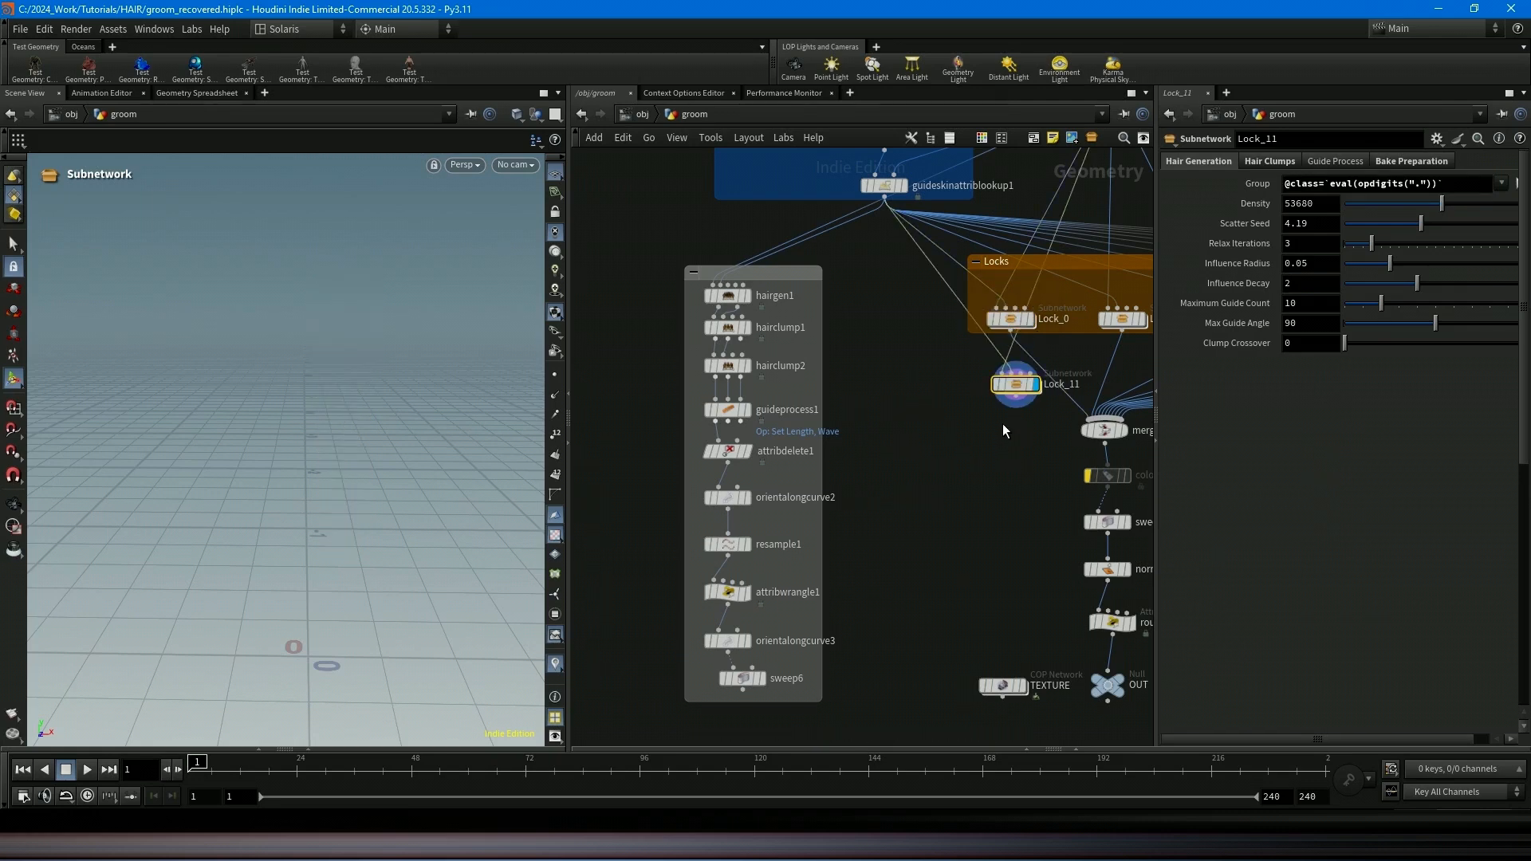
{"action": "double_click", "coordinate": [1076, 384]}
{"action": "key", "text": "BackSpace"}
{"action": "type", "text": "2"}
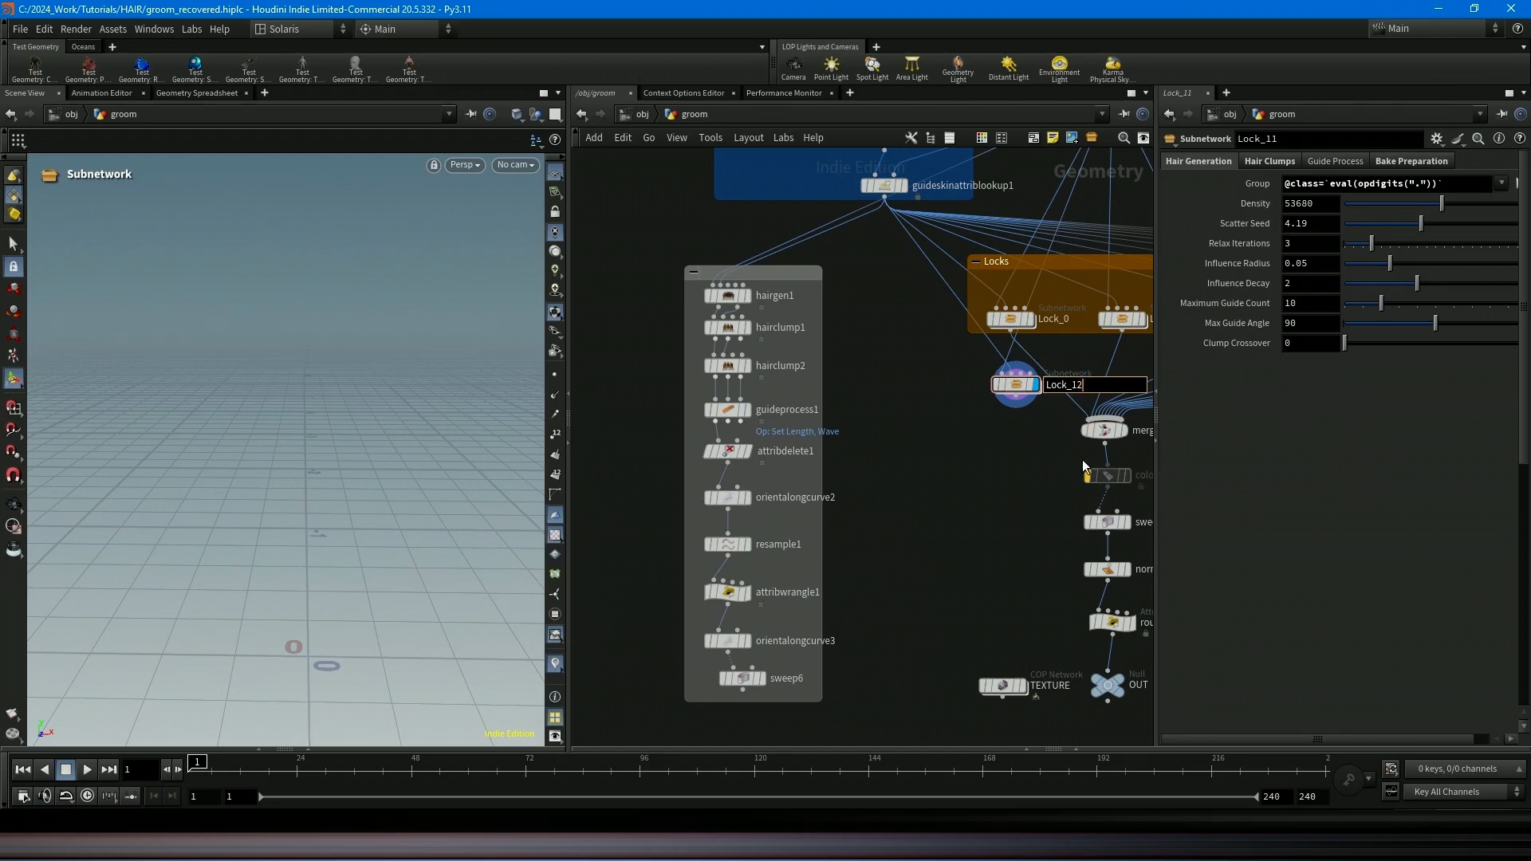
{"action": "key", "text": "Return"}
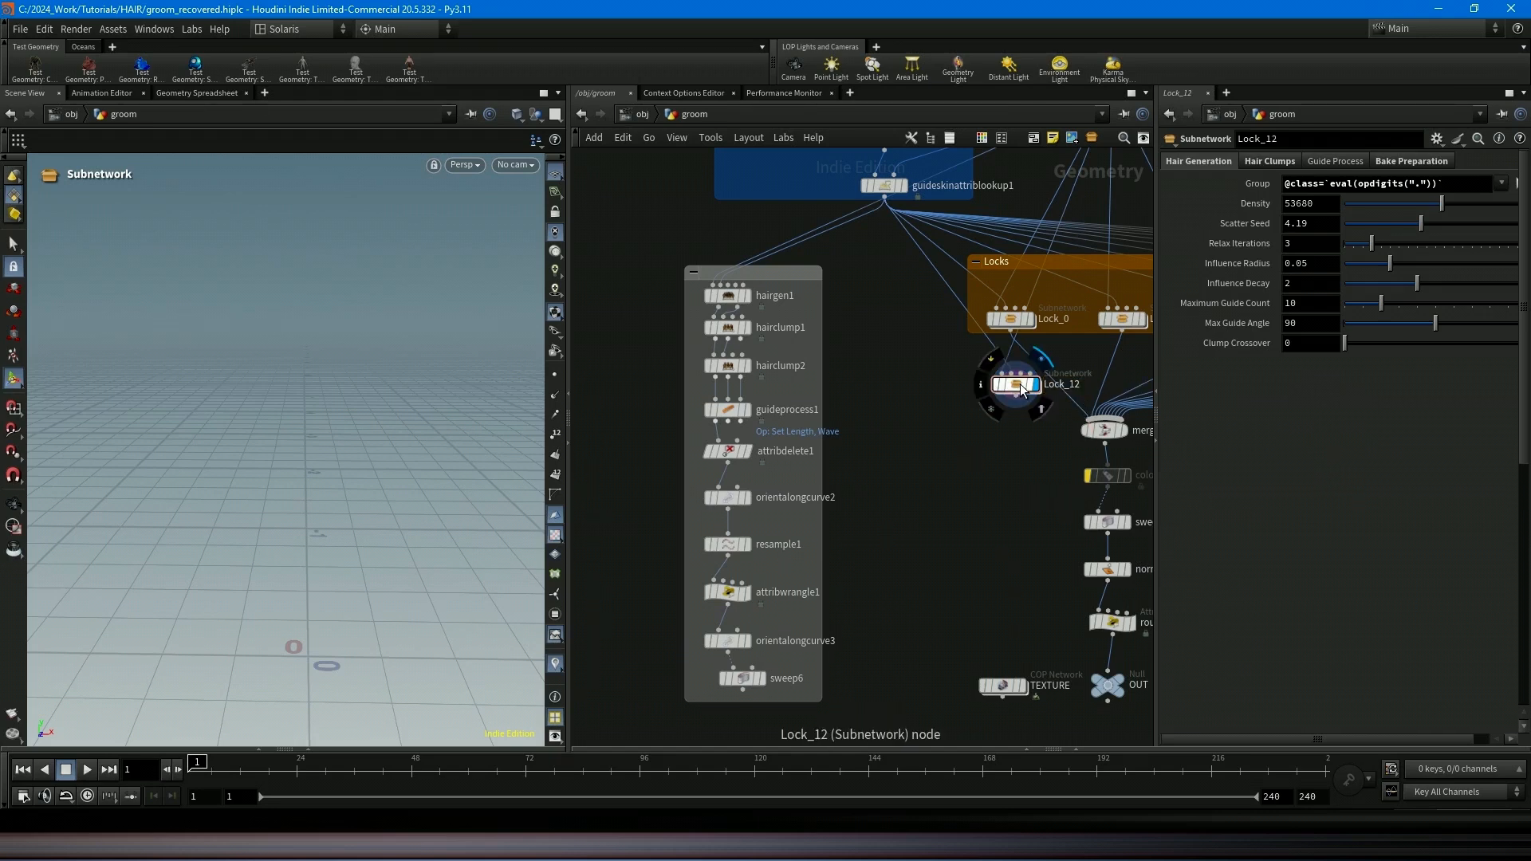
{"action": "key", "text": "Delete"}
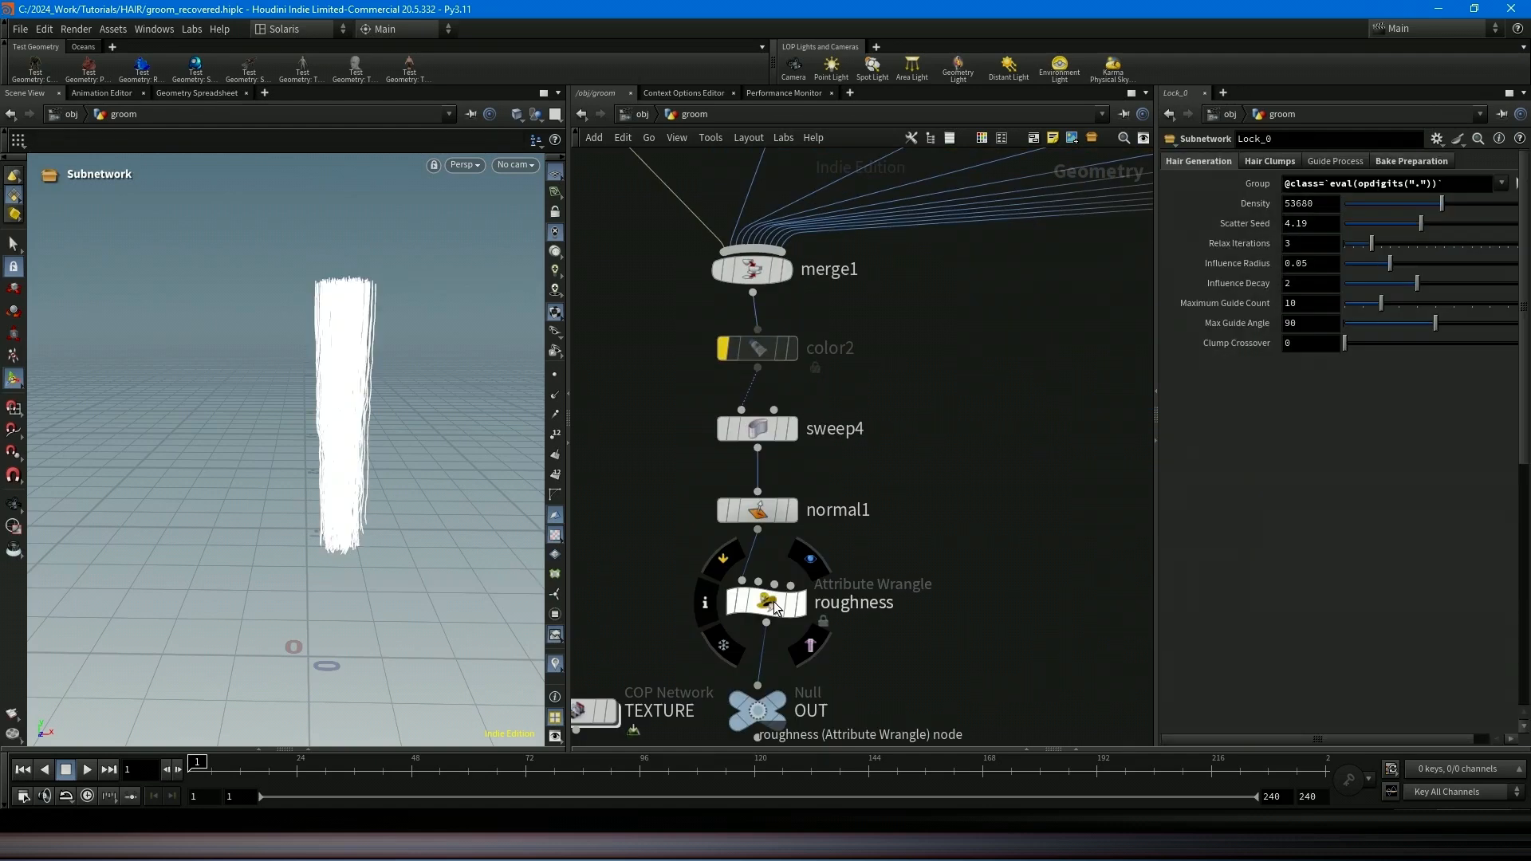
Examine the roughness wrangle's VEX line, which takes the absolute dot product of @N and {1,0,0}, with the merged hair locks in view.
{"action": "left_click", "coordinate": [765, 602]}
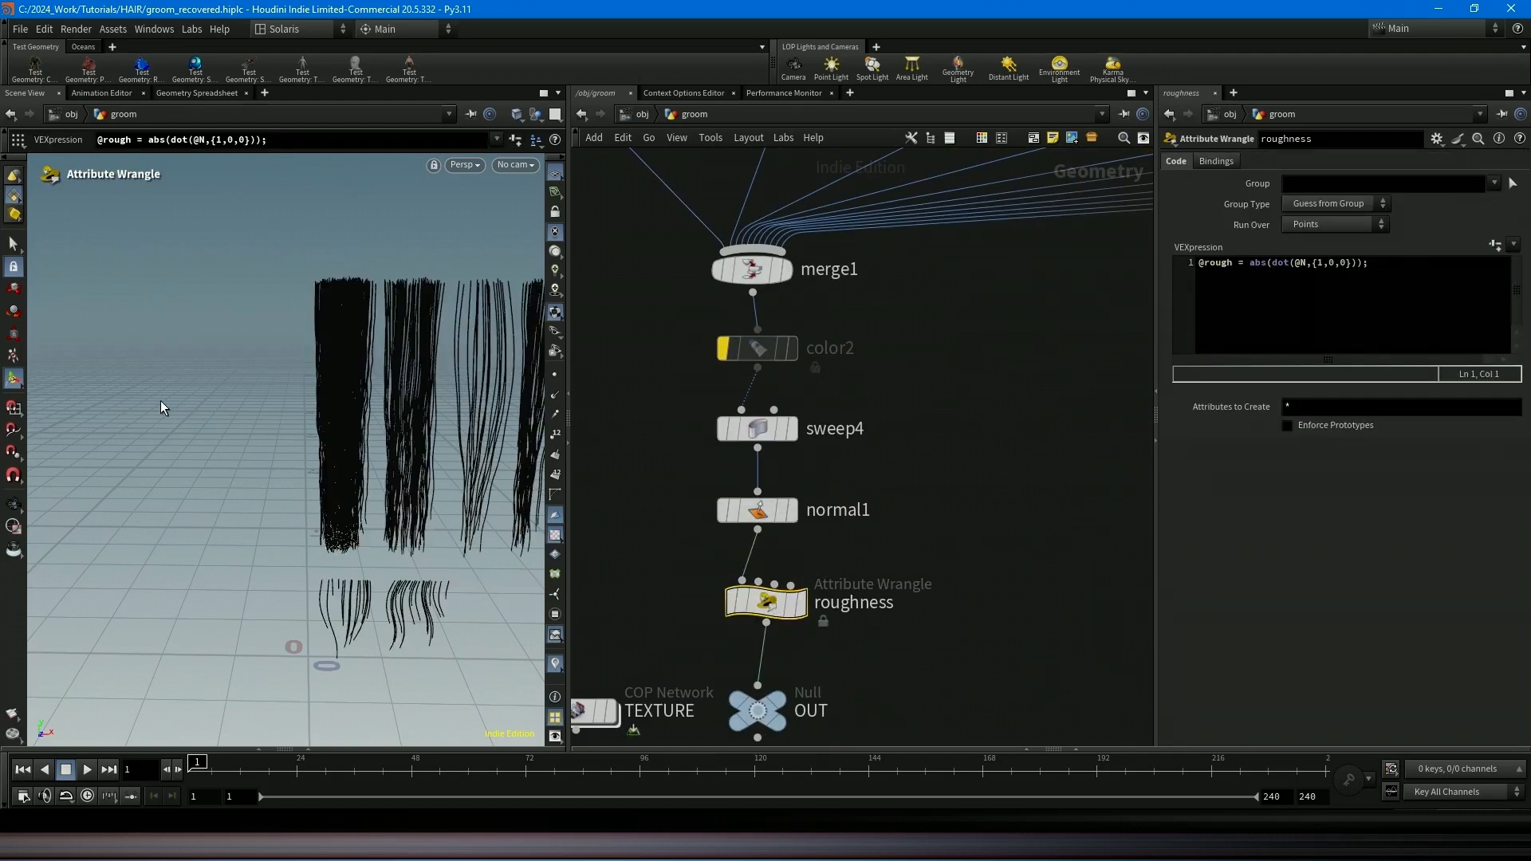
{"action": "middle_click_drag", "start_coordinate": [264, 403], "coordinate": [128, 403], "text": "alt"}
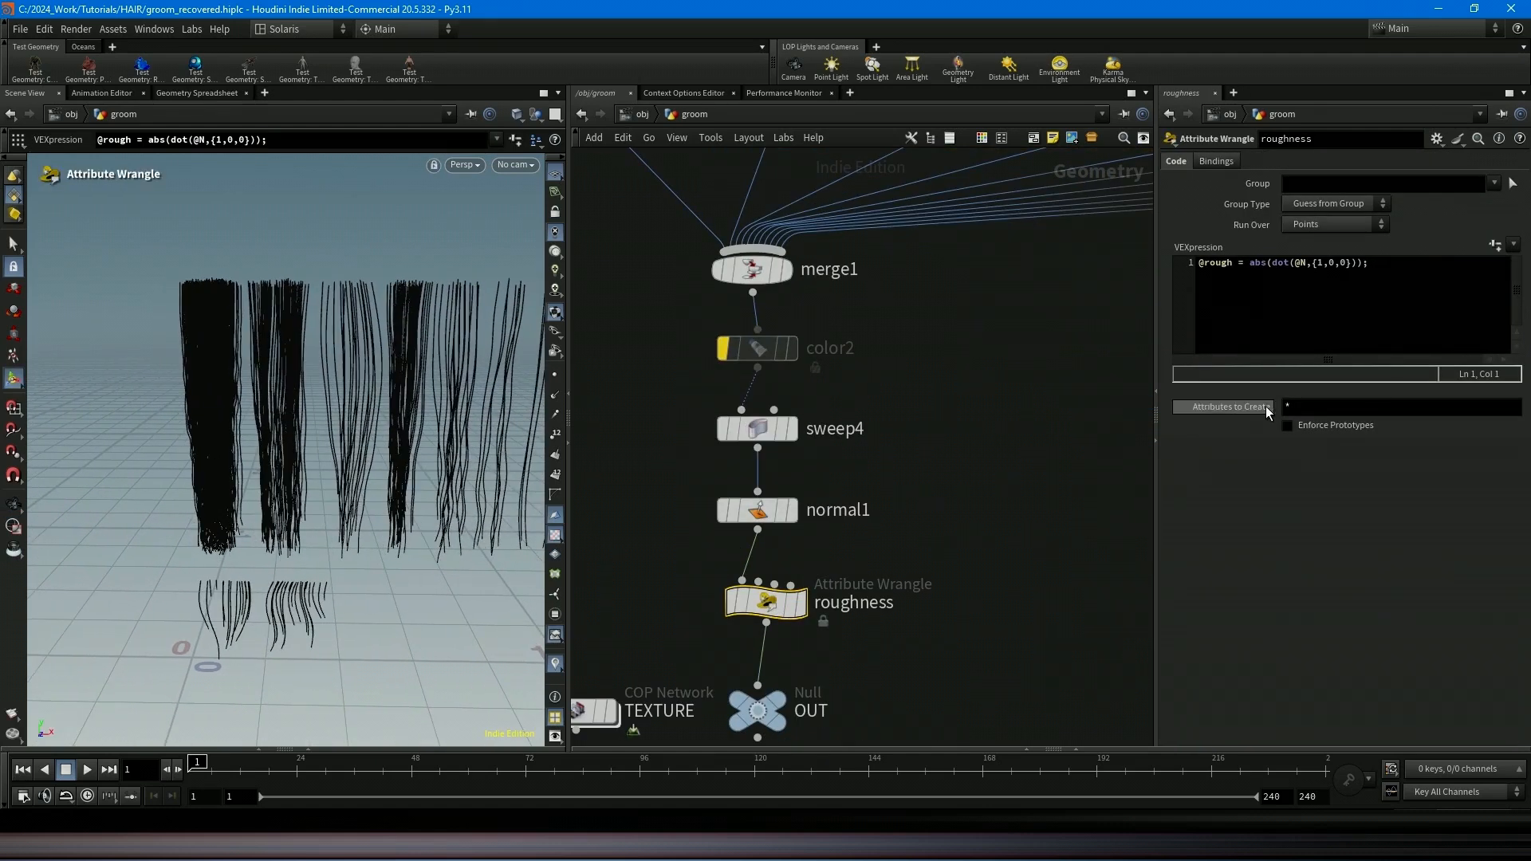
{"action": "left_click", "coordinate": [1416, 265]}
{"action": "left_click_drag", "start_coordinate": [1417, 264], "coordinate": [1163, 284]}
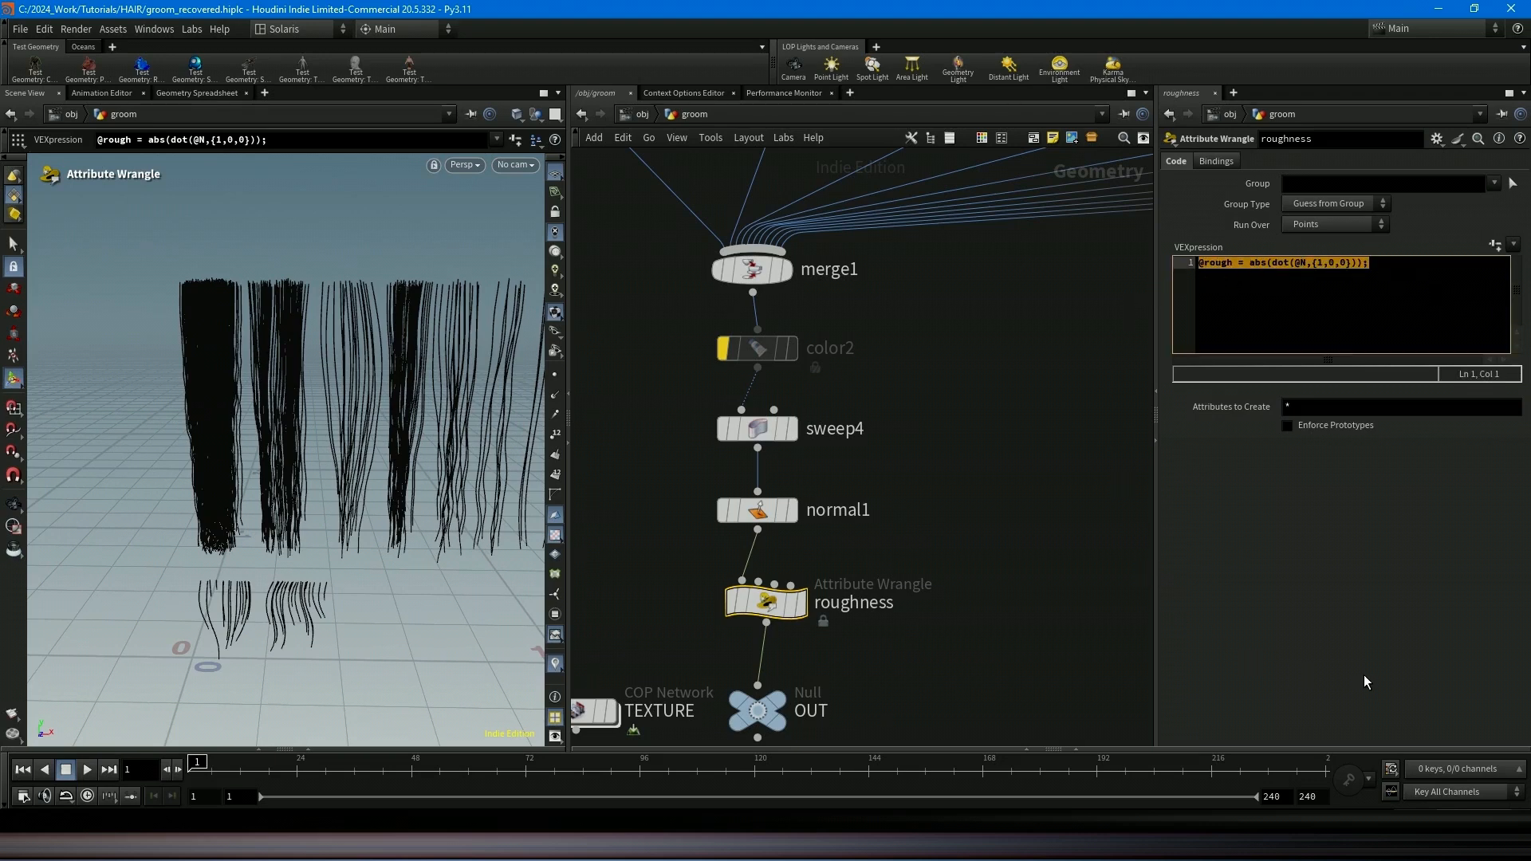
{"action": "key", "text": "alt+Tab"}
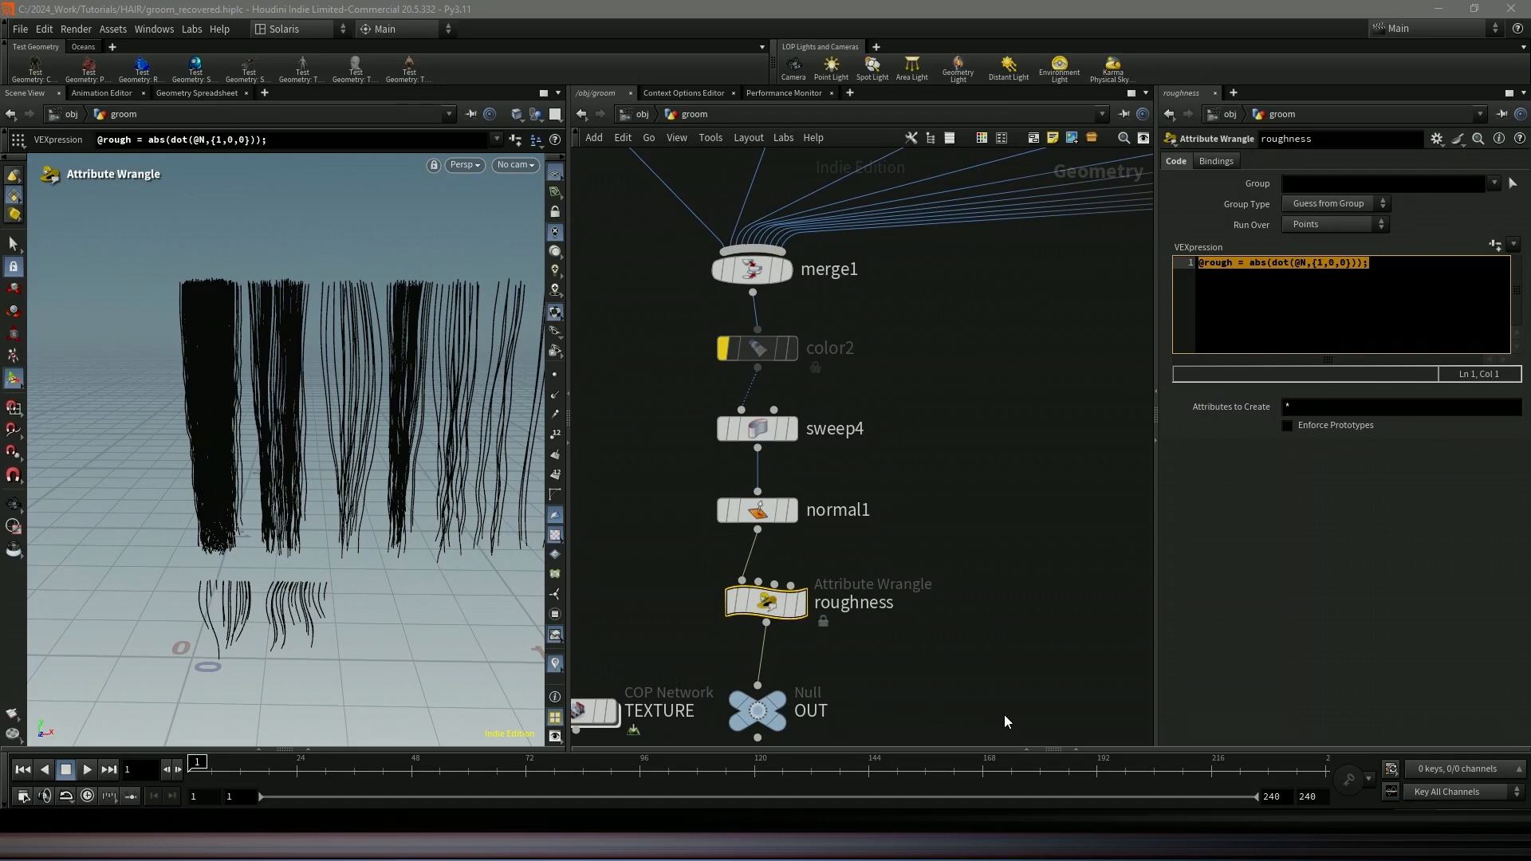
Select the TEXTURE COP network beside the OUT null to review its resolution parameters.
{"action": "middle_click_drag", "start_coordinate": [1054, 550], "coordinate": [1210, 393]}
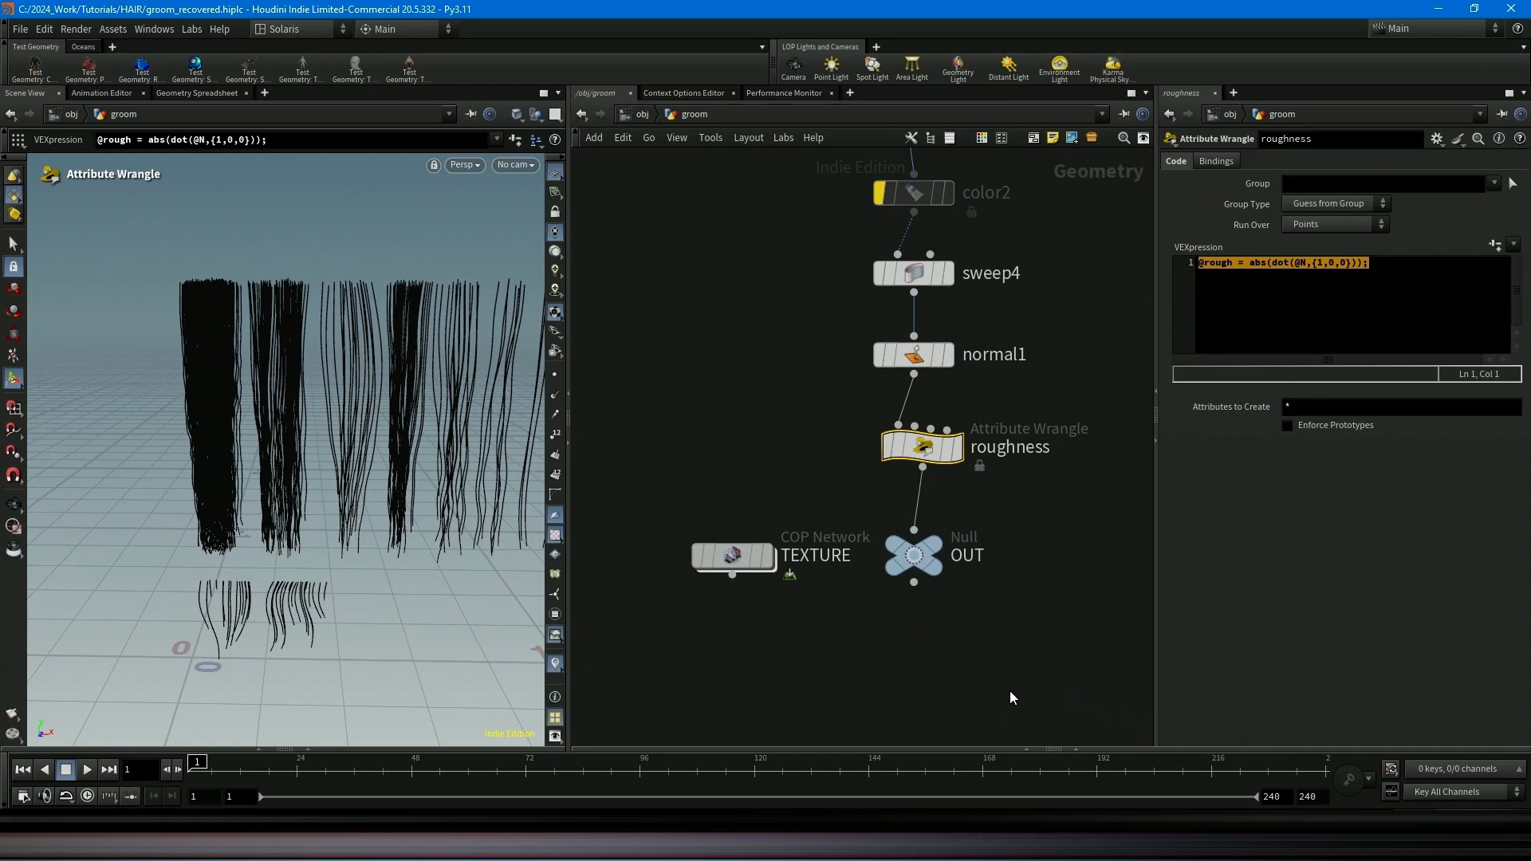
{"action": "left_click", "coordinate": [732, 556]}
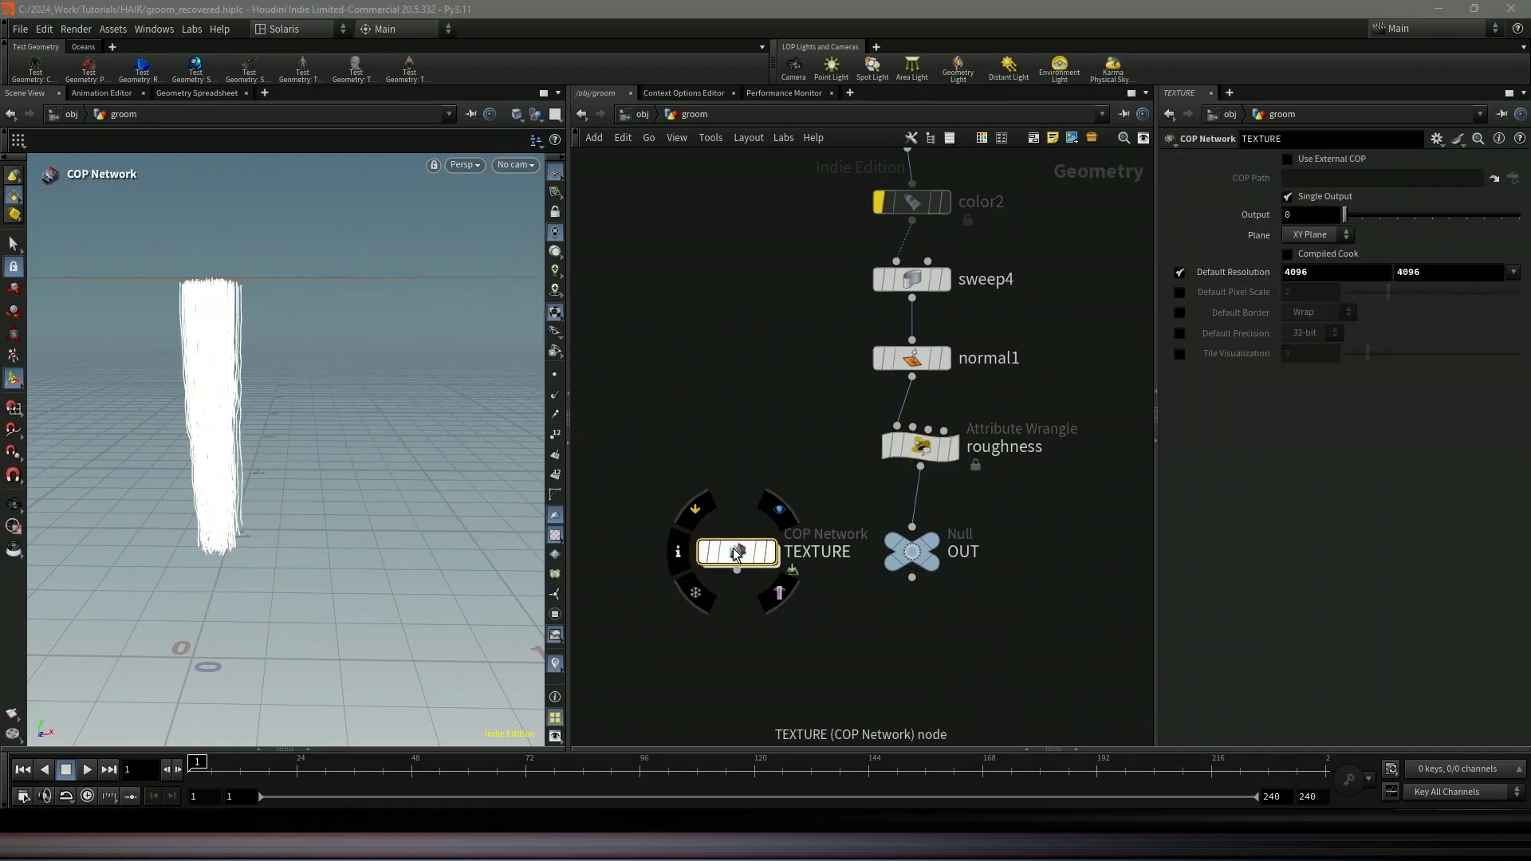